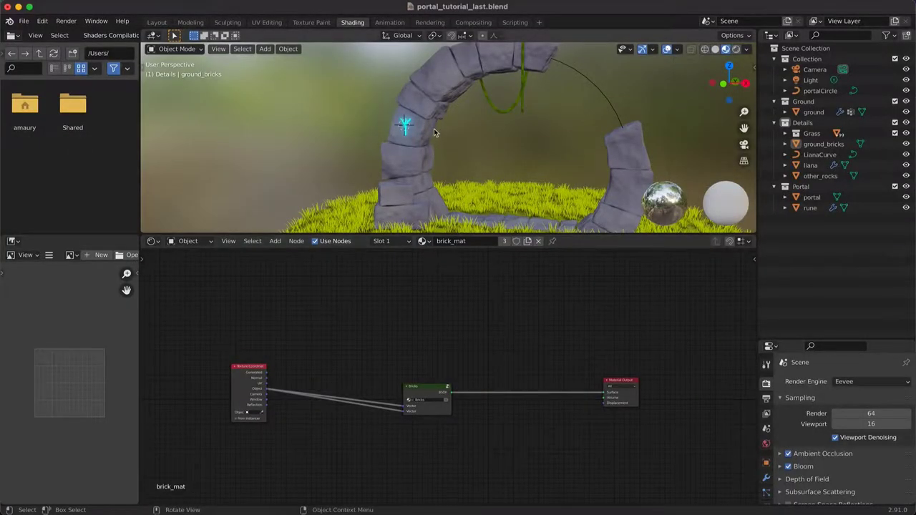
Isolate the portal object in local view and save the file
click(432, 104)
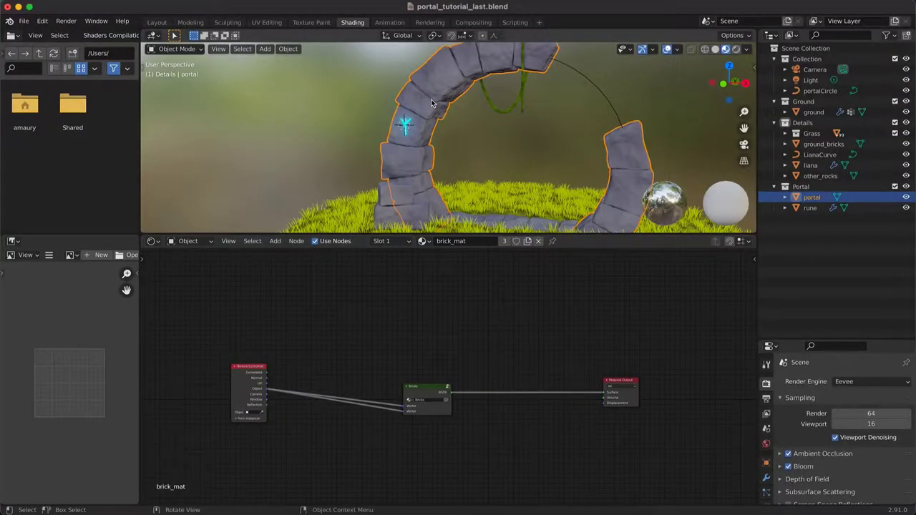
key(KP_Divide)
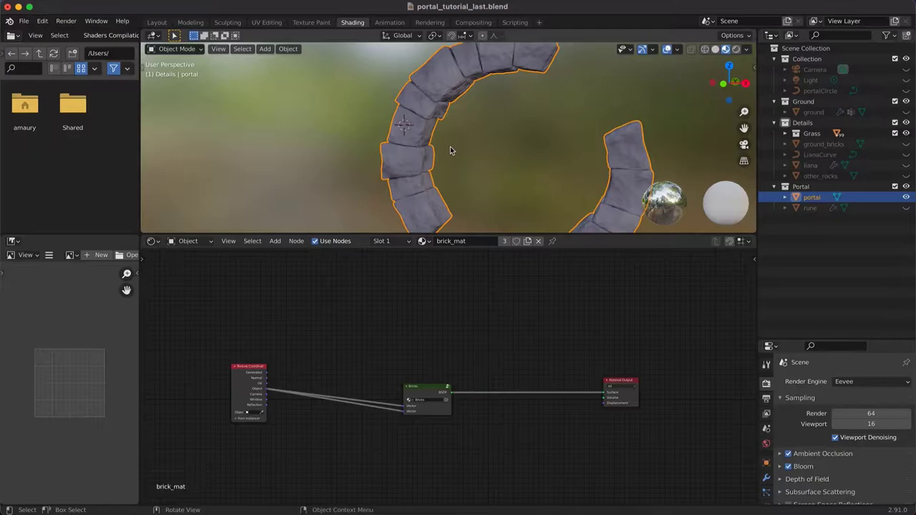
scroll(451, 151, right, 5)
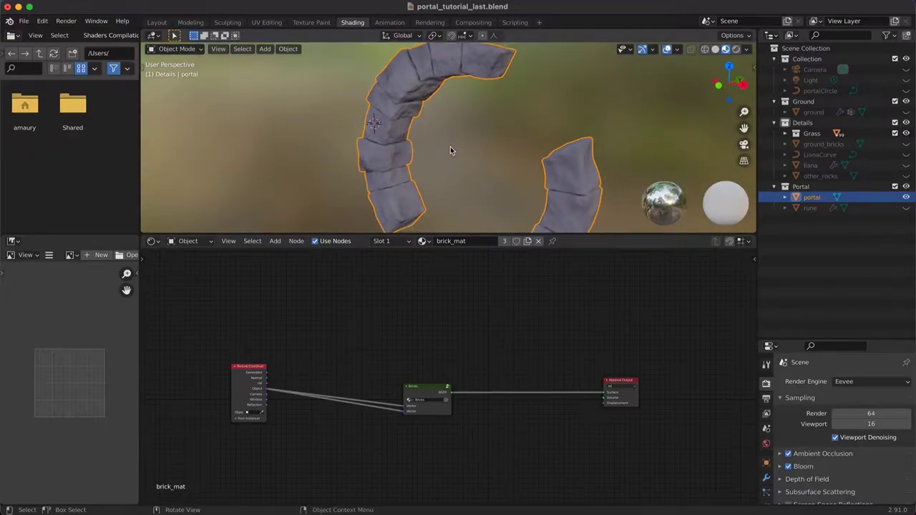
scroll(451, 150, left, 5)
key(ctrl+s)
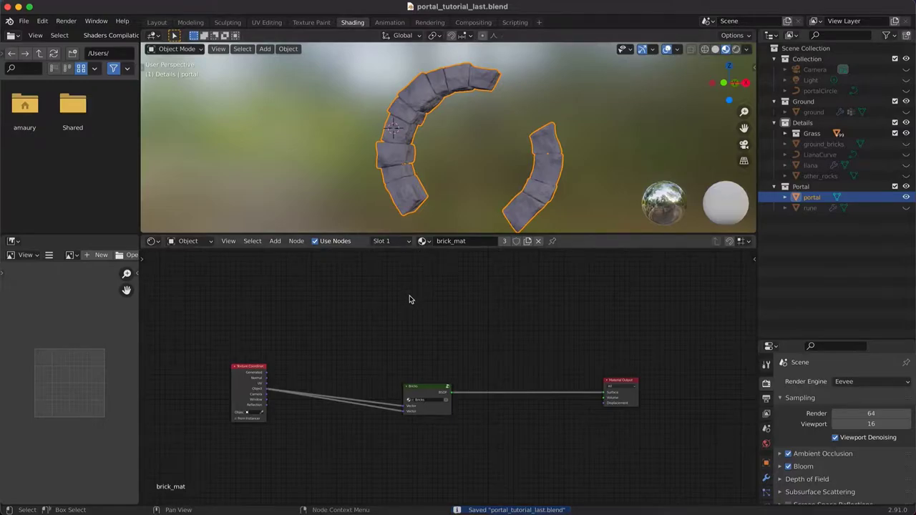
Add a Noise Texture node driven by the Object texture coordinates and preview it on the portal
key(shift+a)
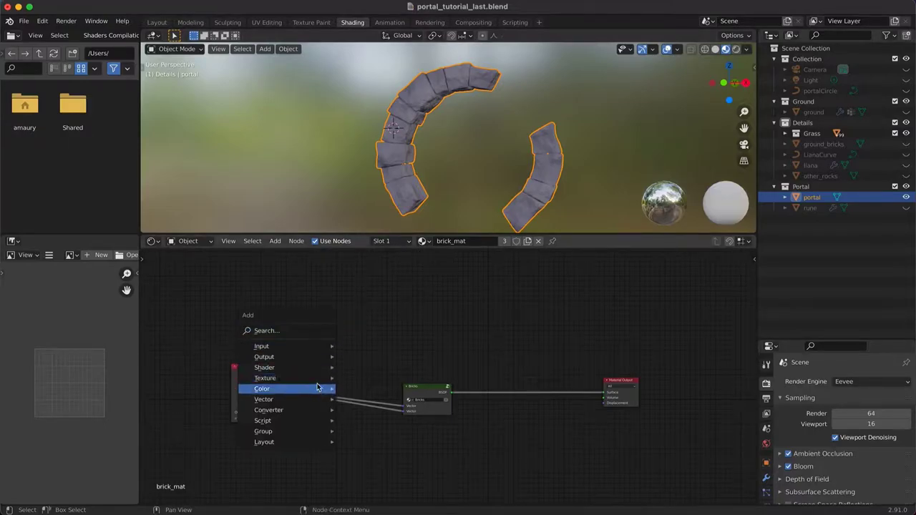
mouse_move(317, 378)
click(372, 320)
click(312, 311)
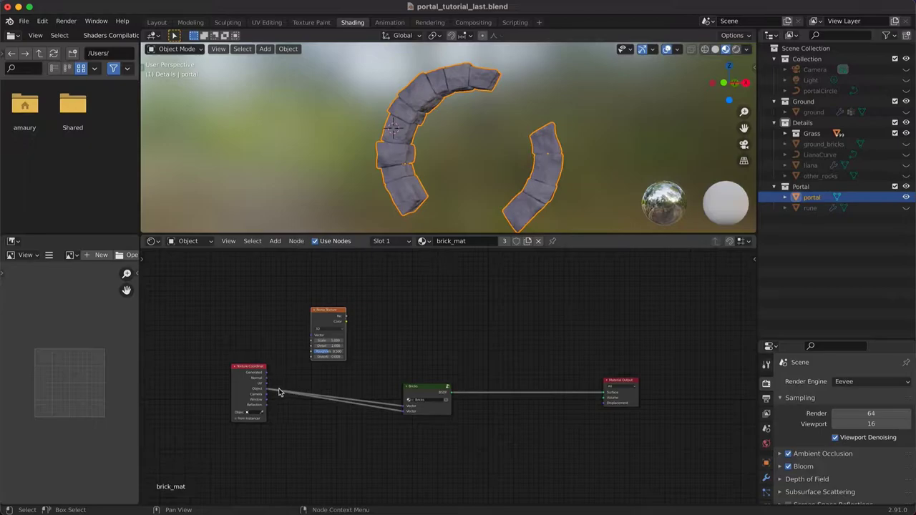
scroll(279, 392, up, 2)
drag(283, 405, 340, 335)
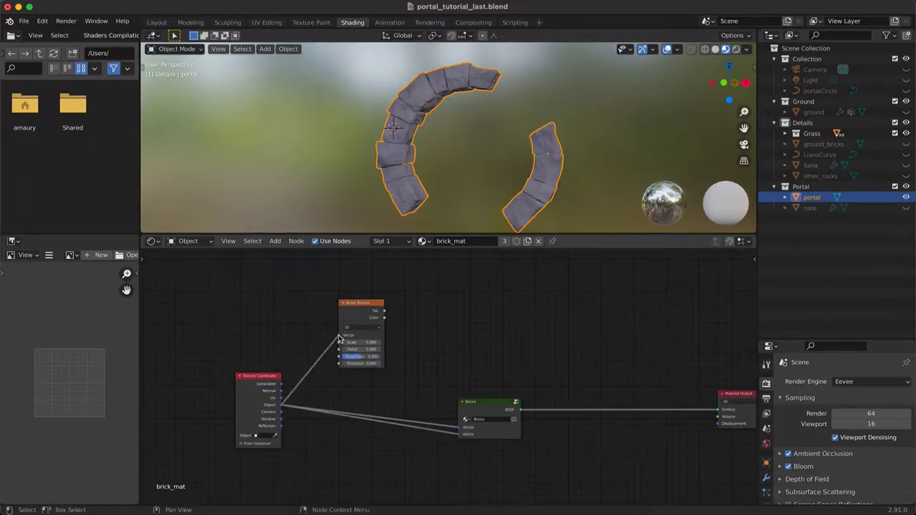
ctrl+shift+click(369, 312)
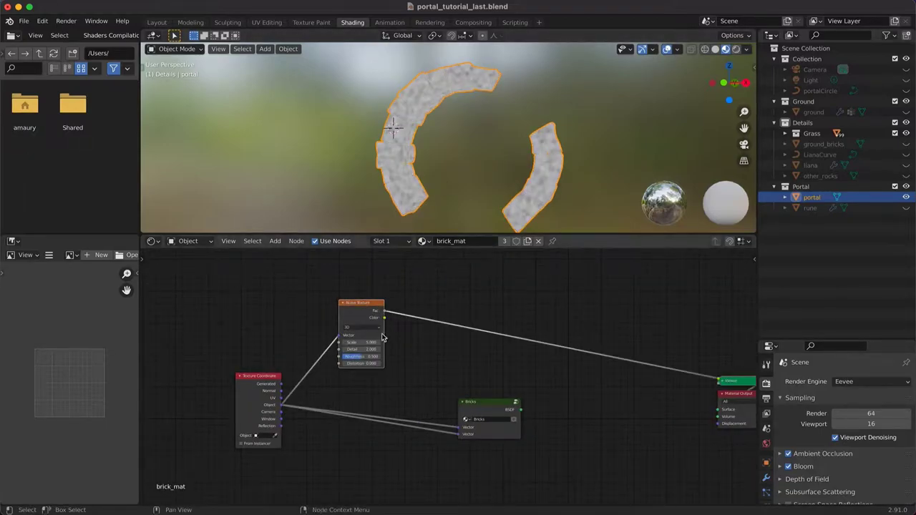
Set the Noise Texture's scale to 1.800, detail to 4.800 and roughness to 0.667
key(Return)
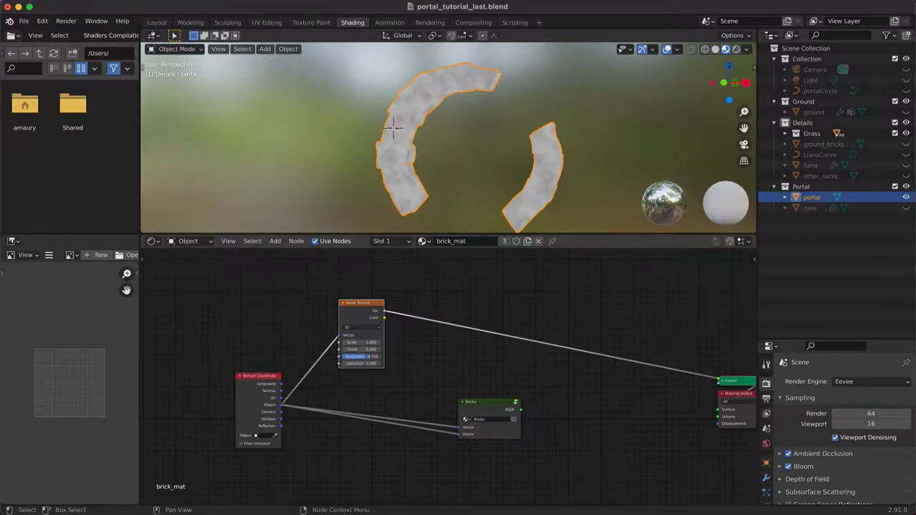
drag(368, 356, 369, 357)
scroll(416, 158, up, 4)
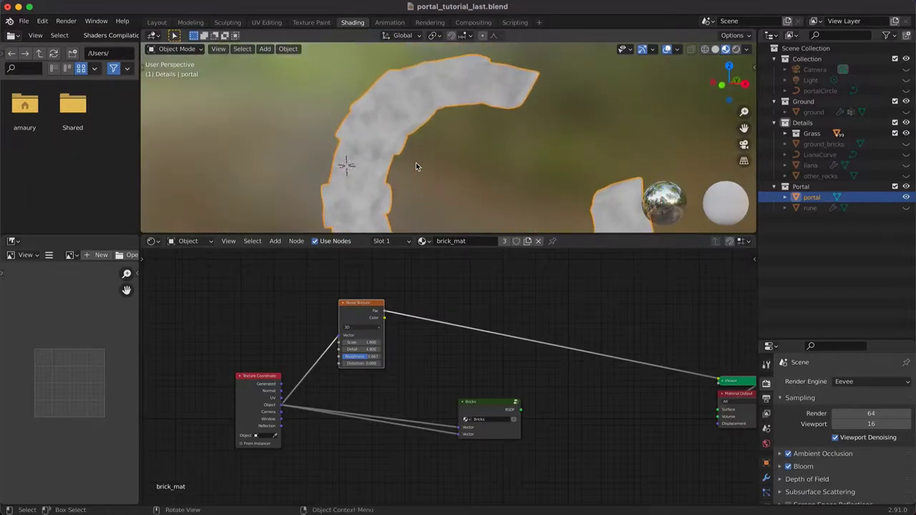
Insert a ColorRamp after the Noise Texture's Color output, running white to black with the black stop at 0.673, and place both nodes side by side
key(shift+a)
mouse_move(399, 333)
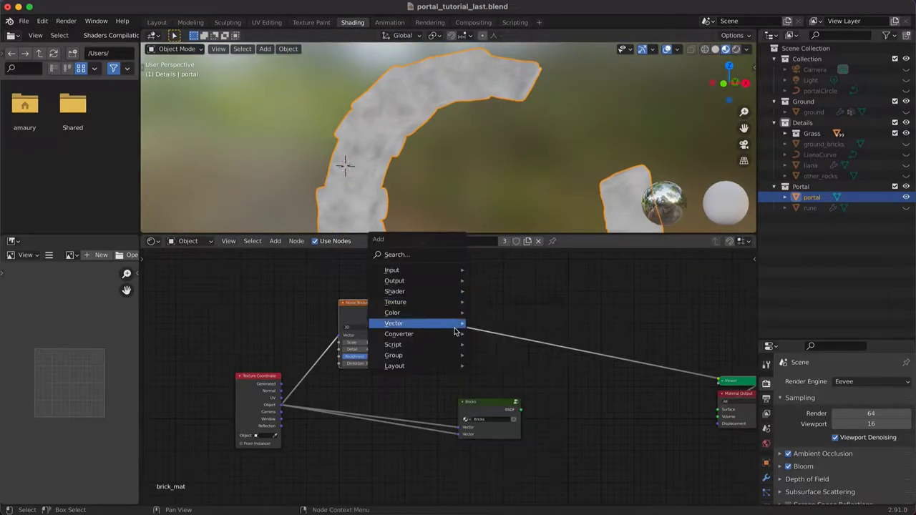
click(499, 193)
click(449, 304)
drag(418, 315, 441, 316)
drag(443, 317, 467, 314)
click(441, 316)
drag(366, 306, 373, 287)
drag(428, 285, 413, 292)
click(532, 337)
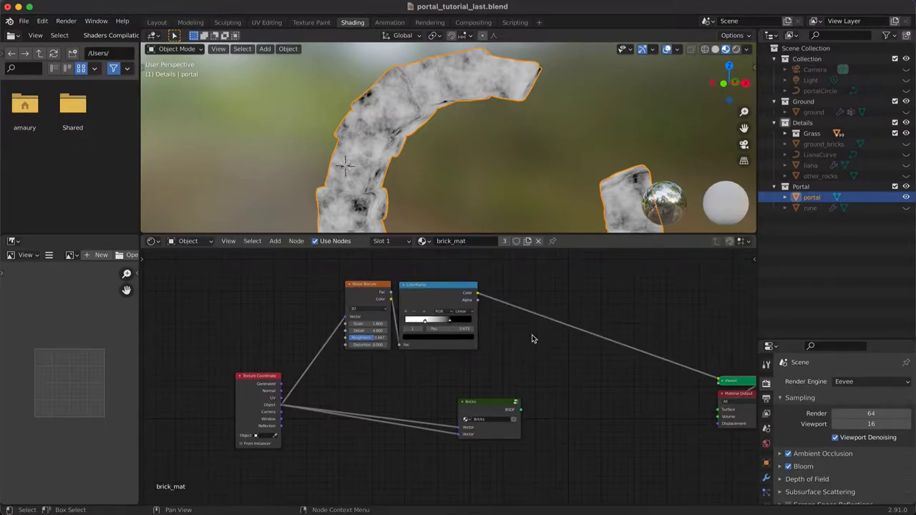
Add a Separate RGB node above the Noise Texture and feed it the Normal texture coordinates
scroll(409, 369, up, 5)
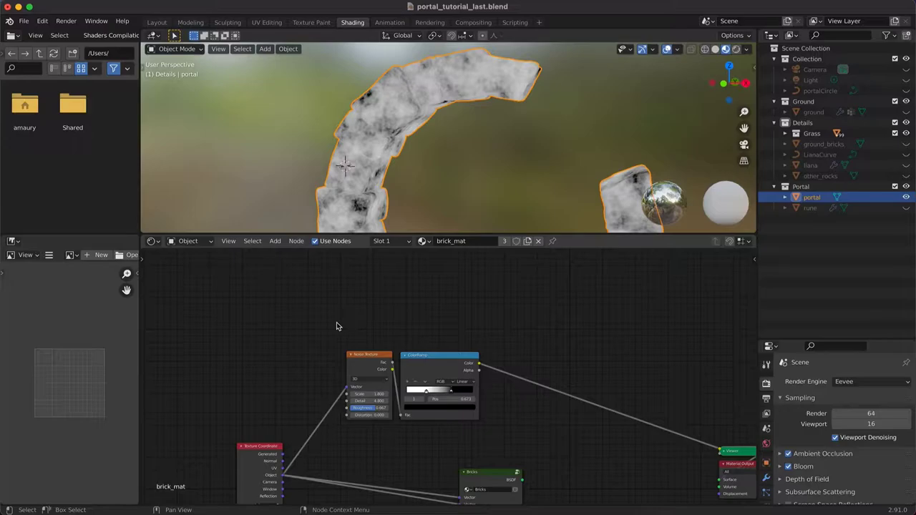
key(shift+a)
mouse_move(336, 323)
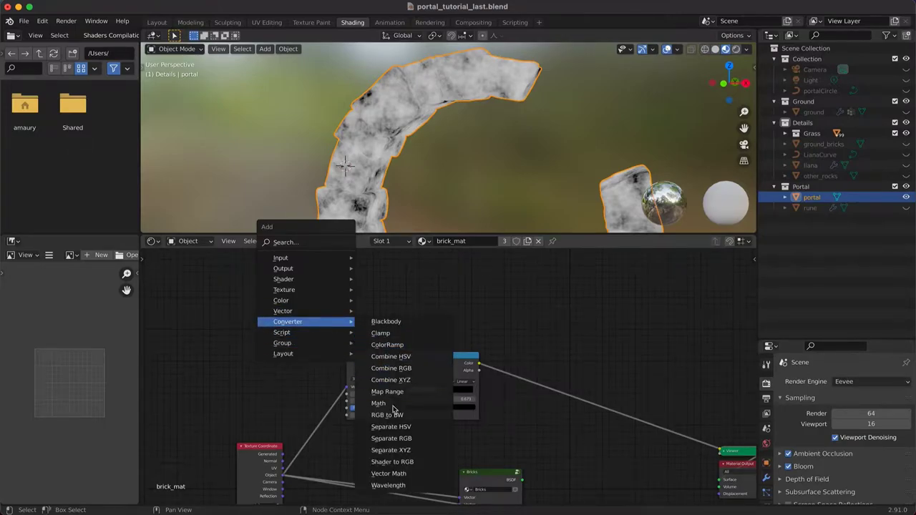
click(391, 438)
click(350, 297)
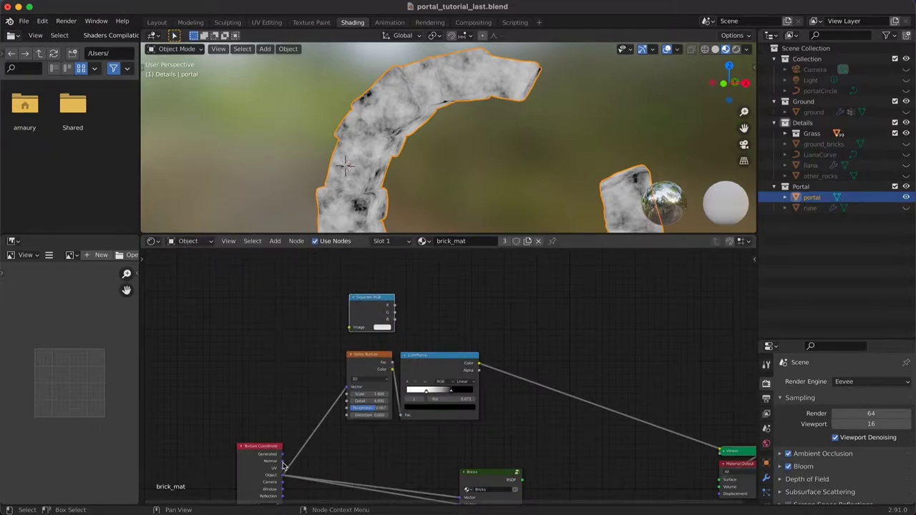
drag(283, 465, 349, 327)
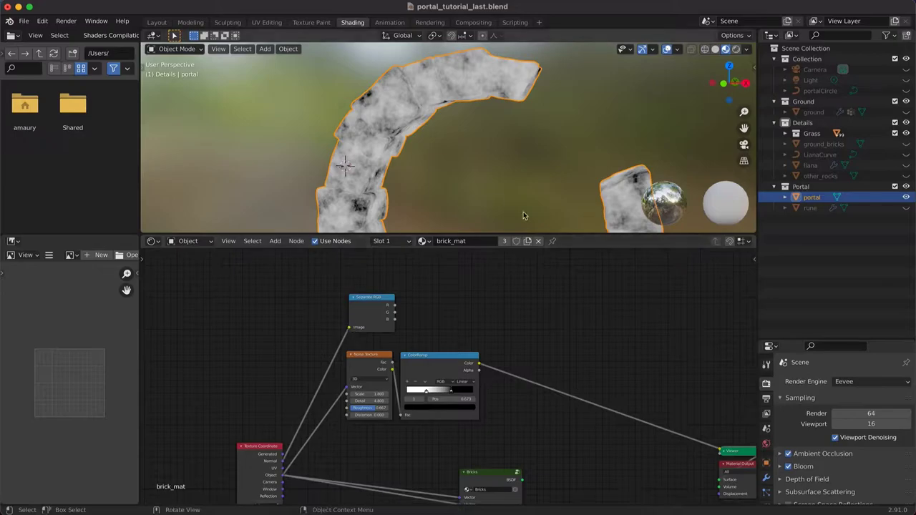
Preview the Separate RGB node's channels on the portal, ending on the B output
click(386, 305)
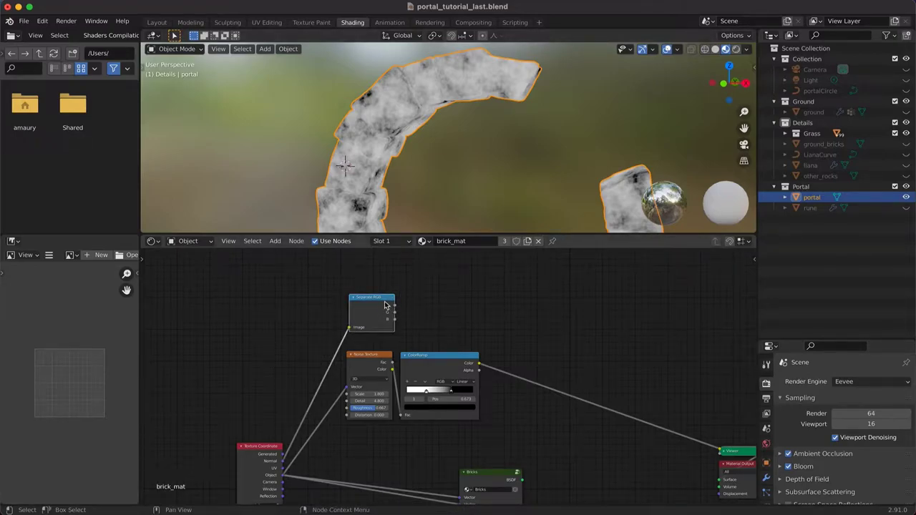
ctrl+shift+click(386, 306)
ctrl+shift+click(386, 306)
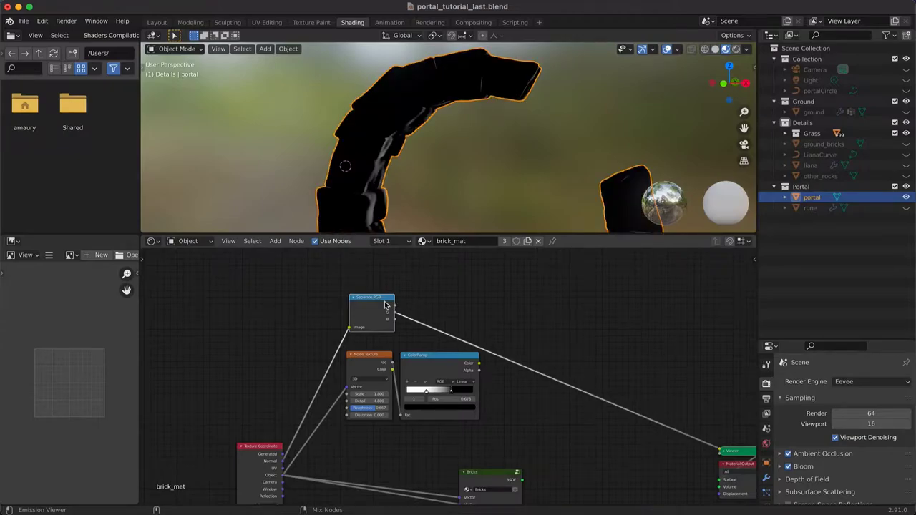
ctrl+shift+click(386, 306)
middle_drag(459, 135, 459, 136)
scroll(460, 138, down, 10)
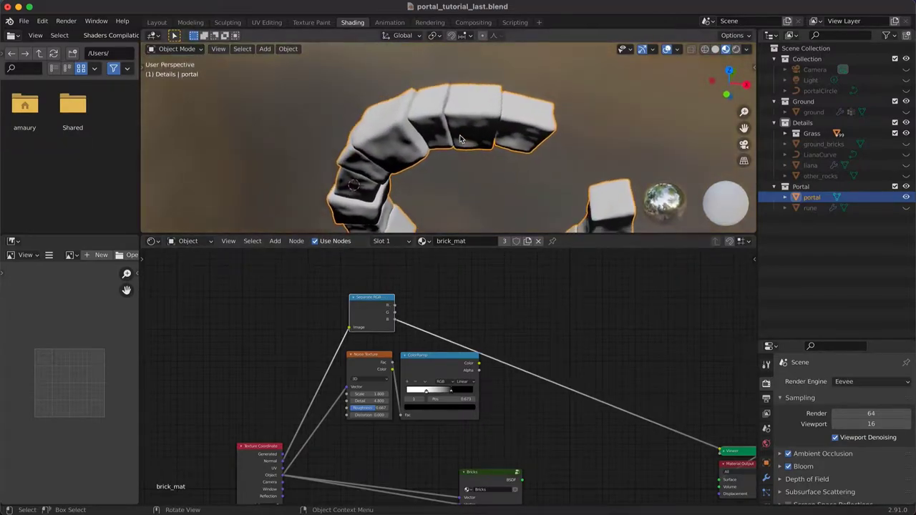
scroll(461, 138, down, 2)
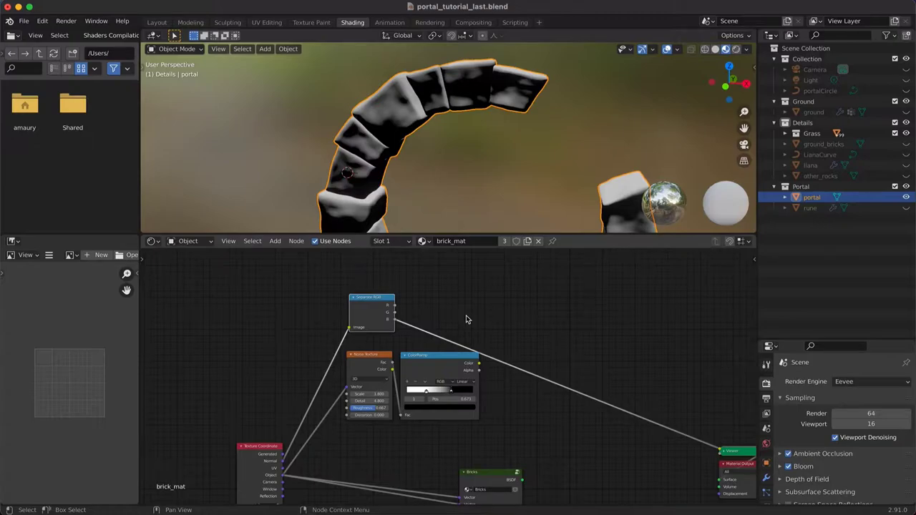
Duplicate the ColorRamp onto the B output link and make its gradient run black to white, with the white stop at 1.000
click(438, 375)
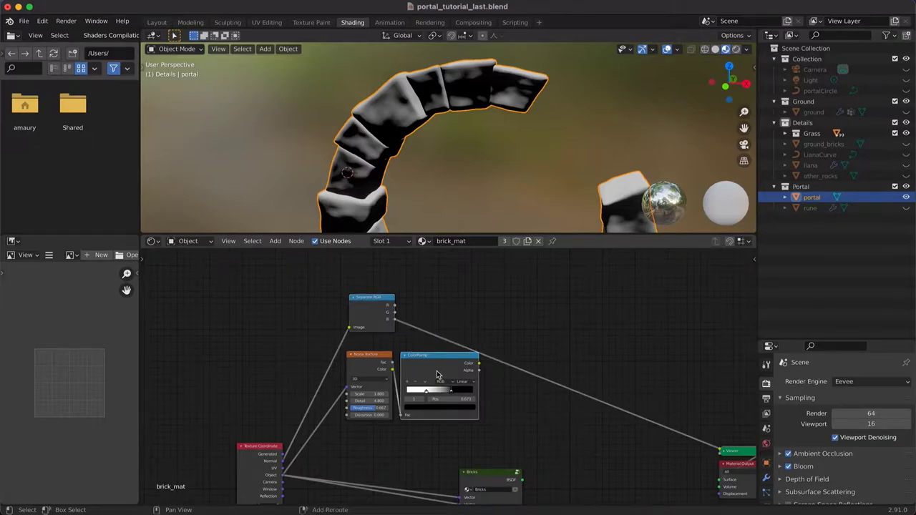
key(shift+d)
click(447, 297)
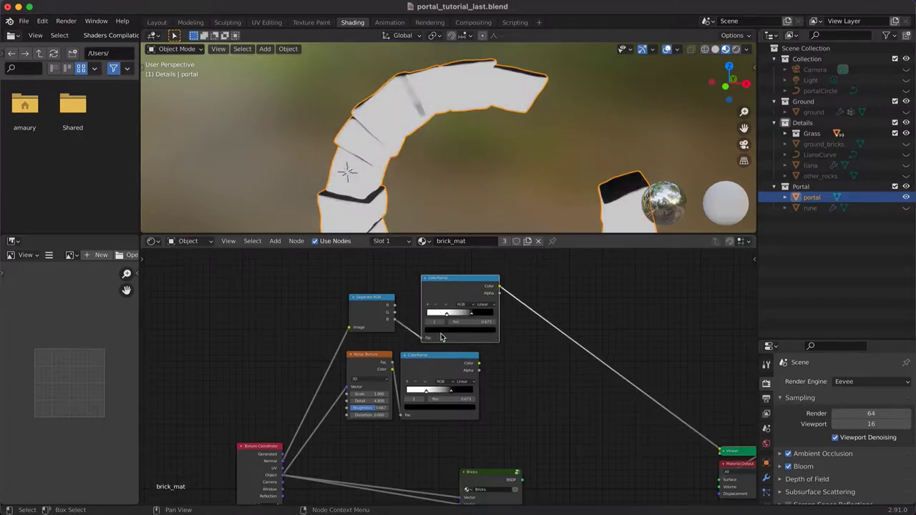
drag(472, 315, 528, 318)
scroll(508, 175, up, 5)
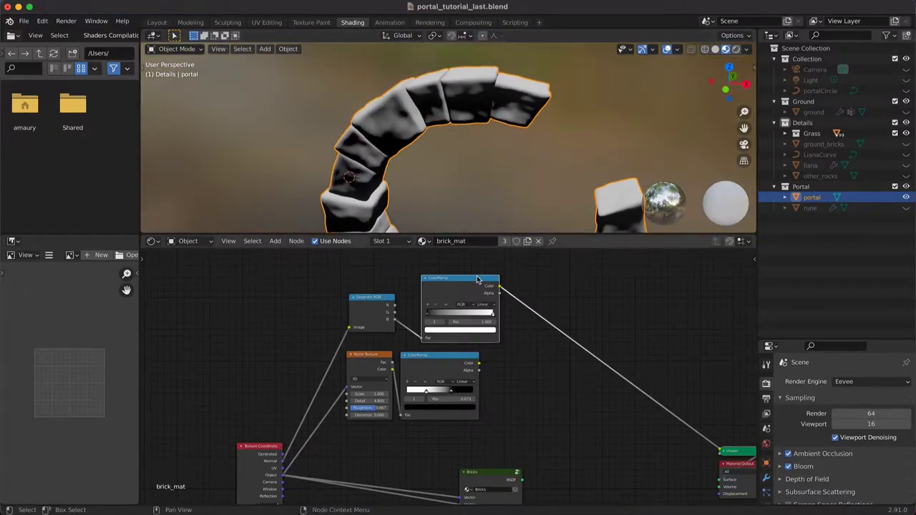
drag(461, 281, 444, 281)
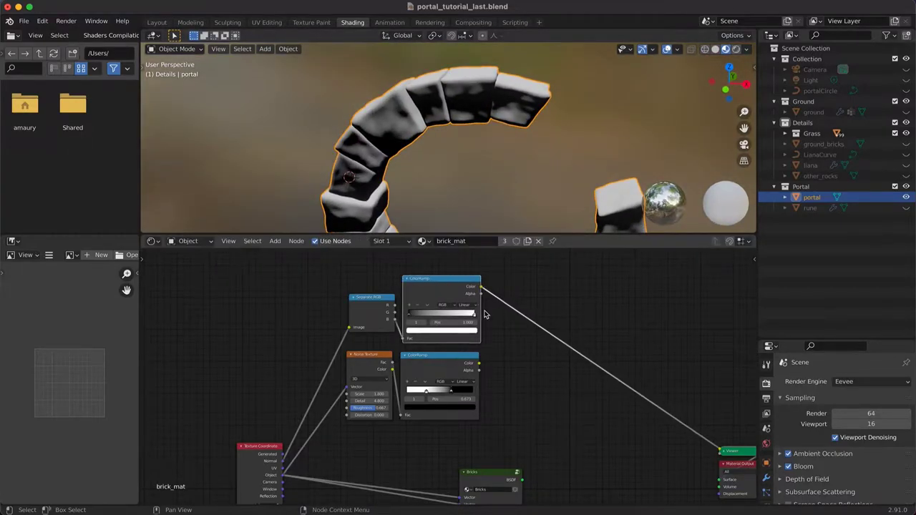
Insert a MixRGB node between the upper ColorRamp and the Viewer
middle_drag(523, 352, 473, 356)
key(shift+a)
mouse_move(475, 355)
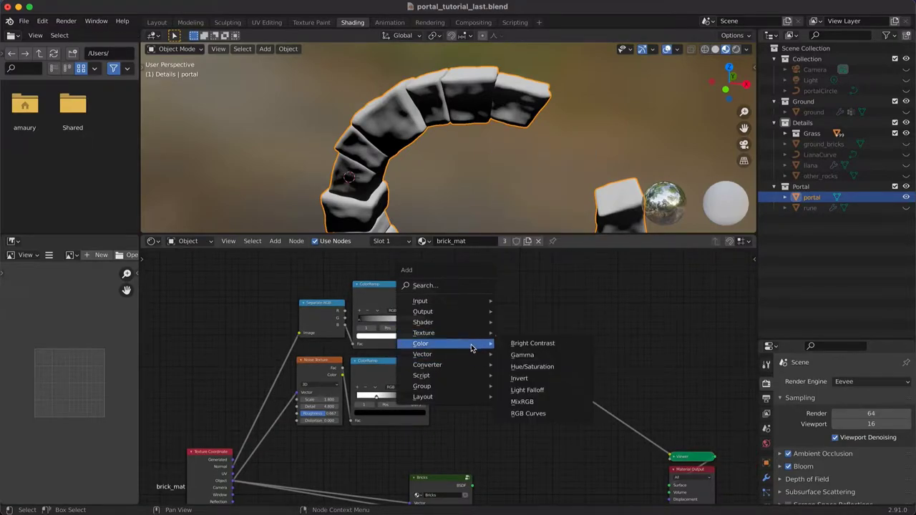
click(521, 401)
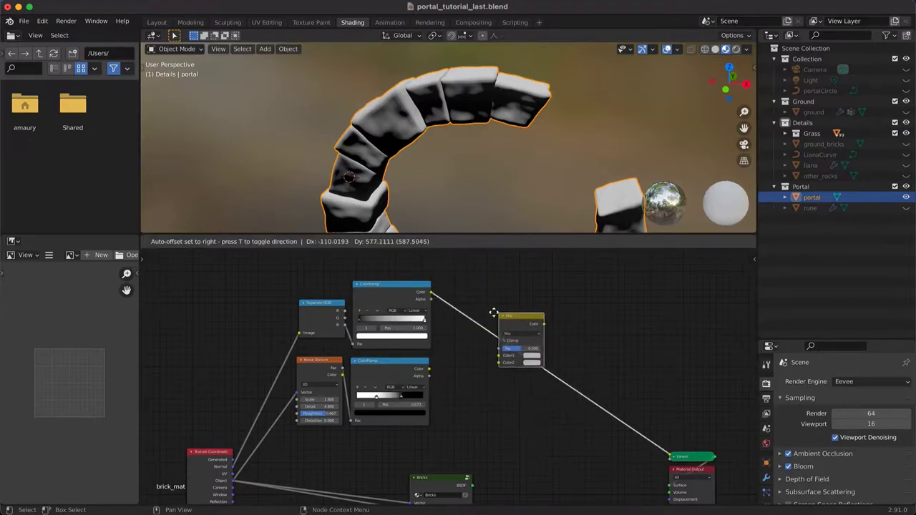
click(508, 285)
mouse_move(527, 289)
mouse_down()
mouse_move(511, 309)
mouse_move(516, 299)
mouse_up()
click(521, 313)
click(522, 316)
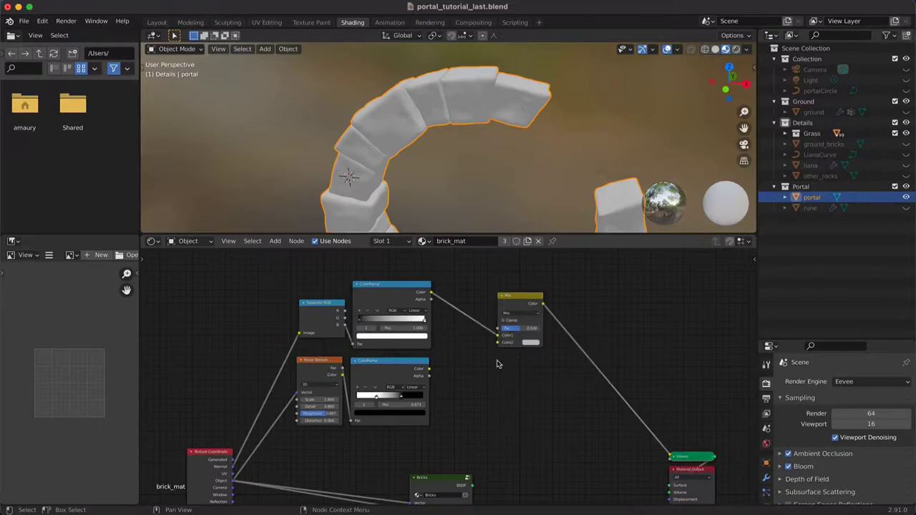
Configure the Mix node with the upper ColorRamp driving Fac, Clamp enabled, Color1 white and Color2 bright green
click(530, 343)
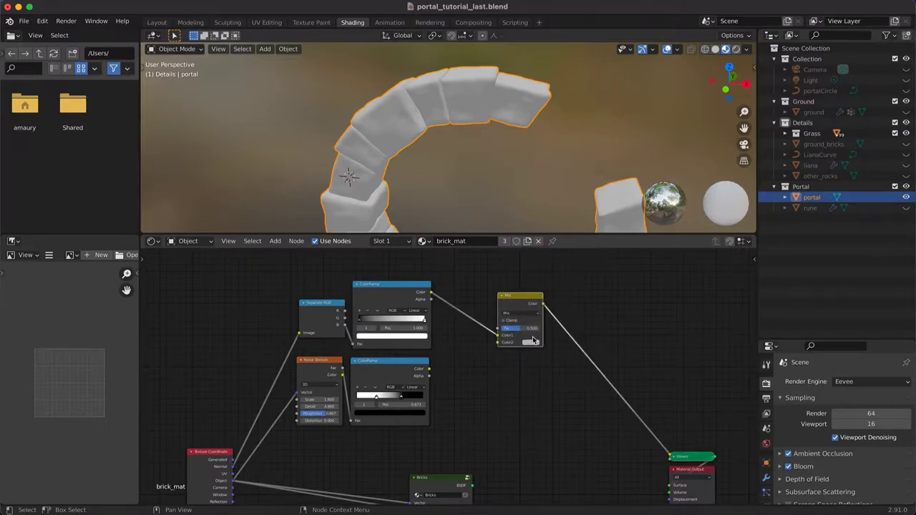
click(531, 343)
drag(577, 259, 578, 287)
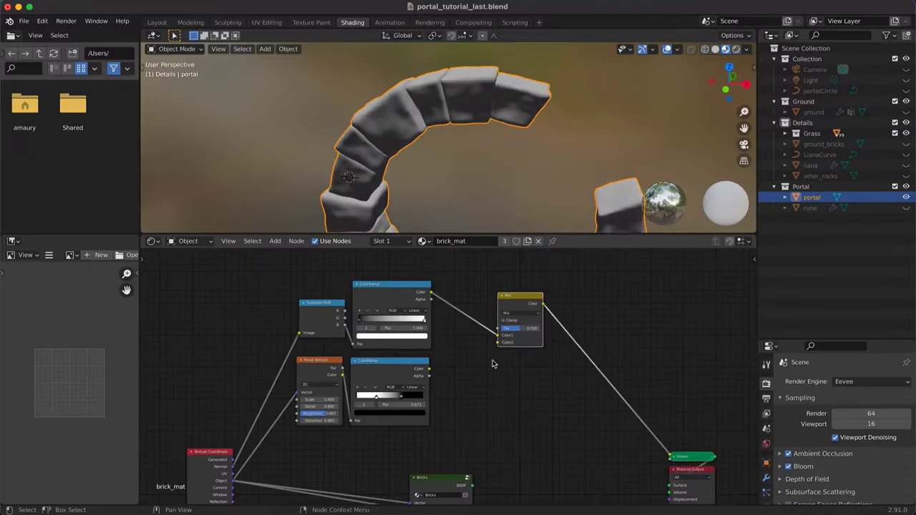
click(529, 344)
click(525, 273)
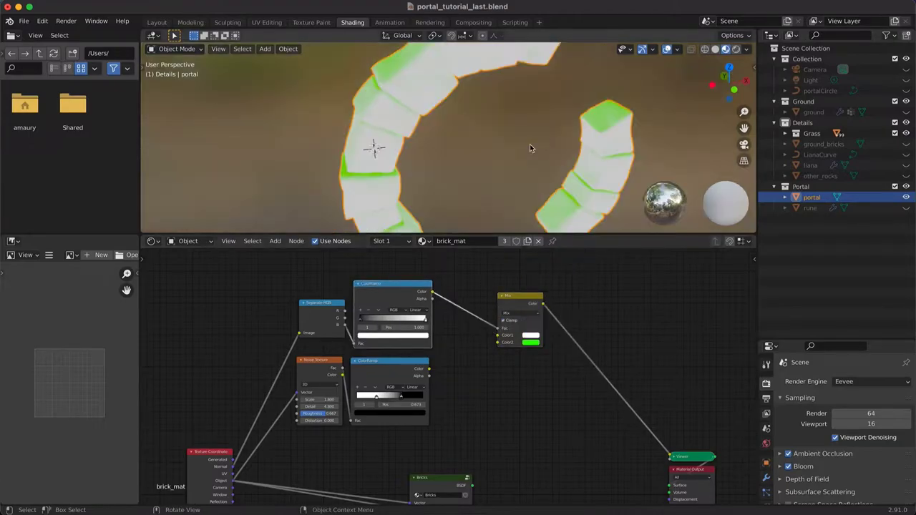
scroll(530, 148, right, 3)
scroll(530, 148, down, 2)
scroll(530, 149, left, 3)
shift+scroll(530, 148, up, 3)
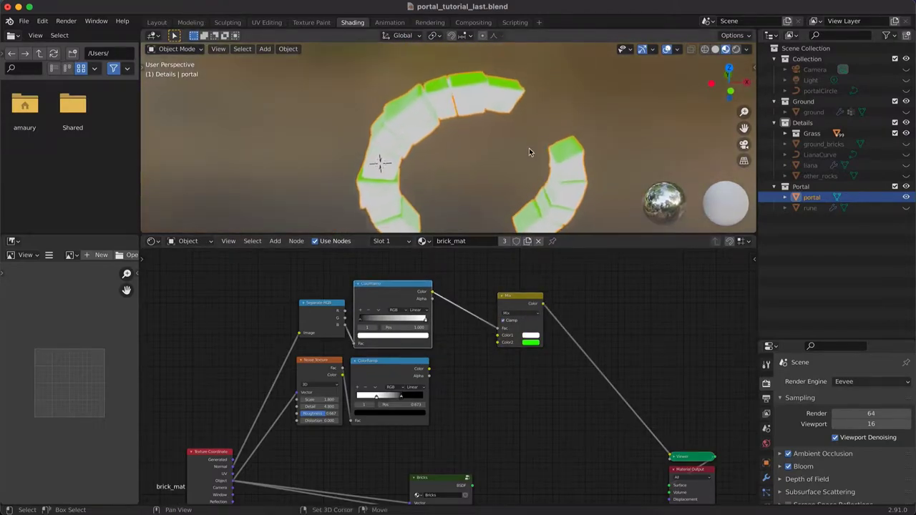
Feed the noise ColorRamp's color into Color1 of the Mix node and set its blending mode to Subtract
drag(430, 370, 503, 333)
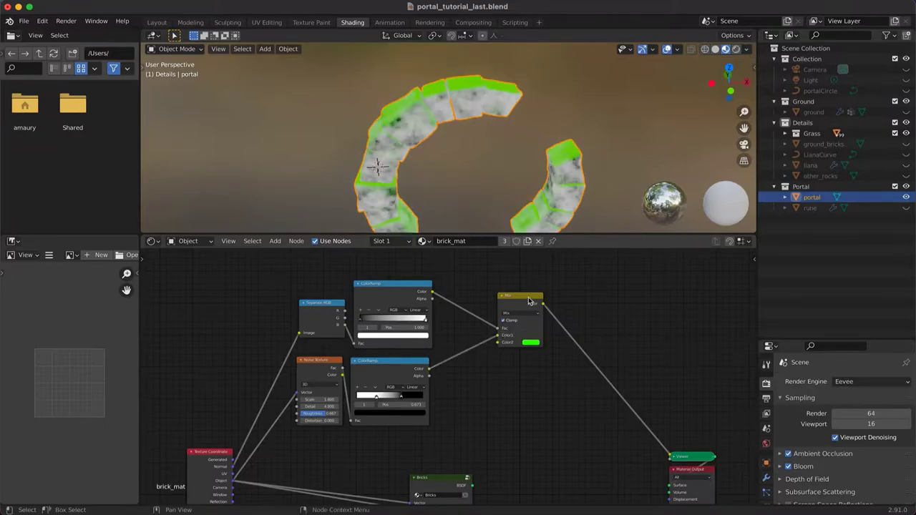
click(521, 314)
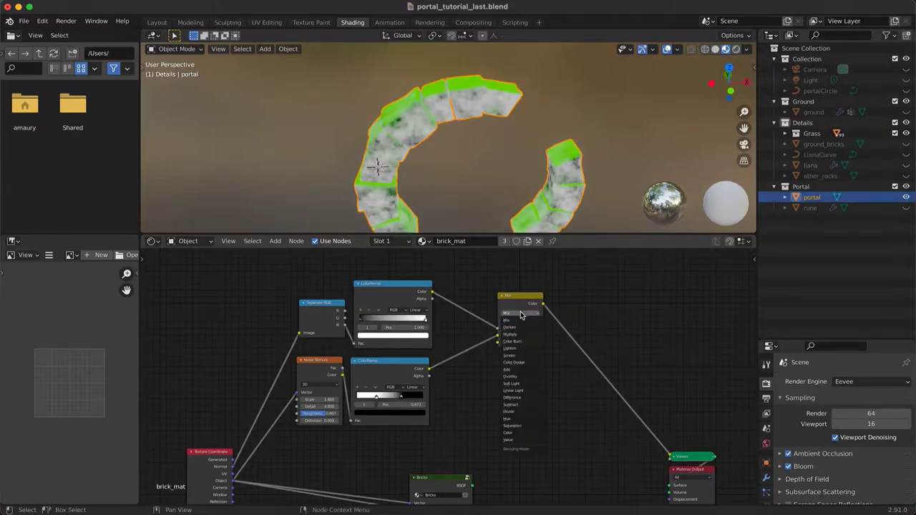
click(522, 405)
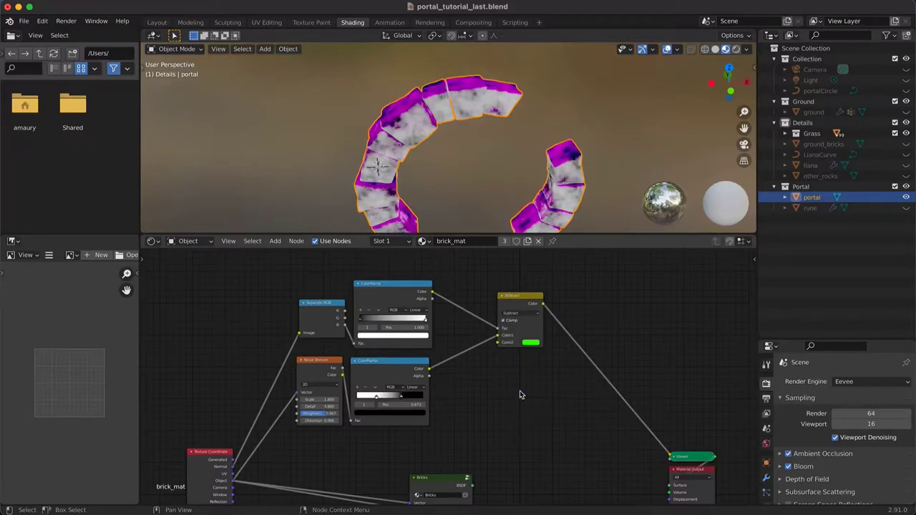
Set Color2 of the Subtract node to pure white with saturation 0.000
click(531, 344)
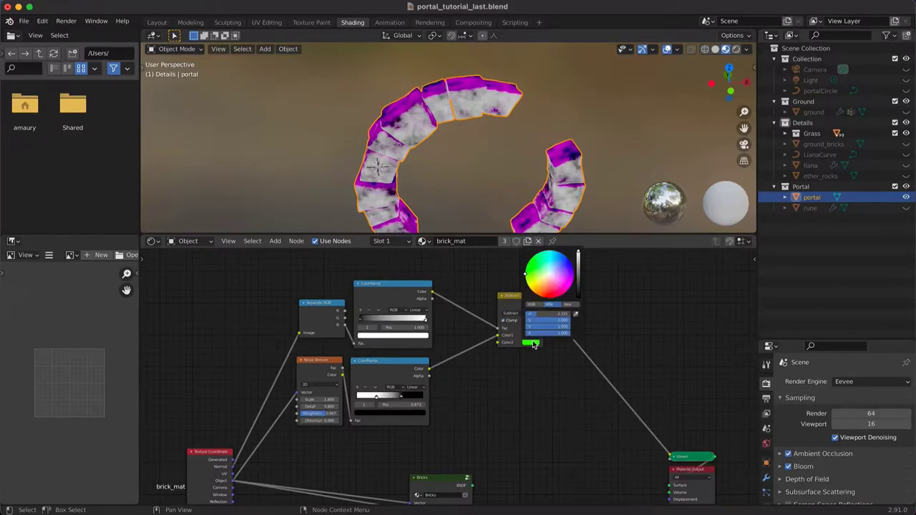
click(549, 274)
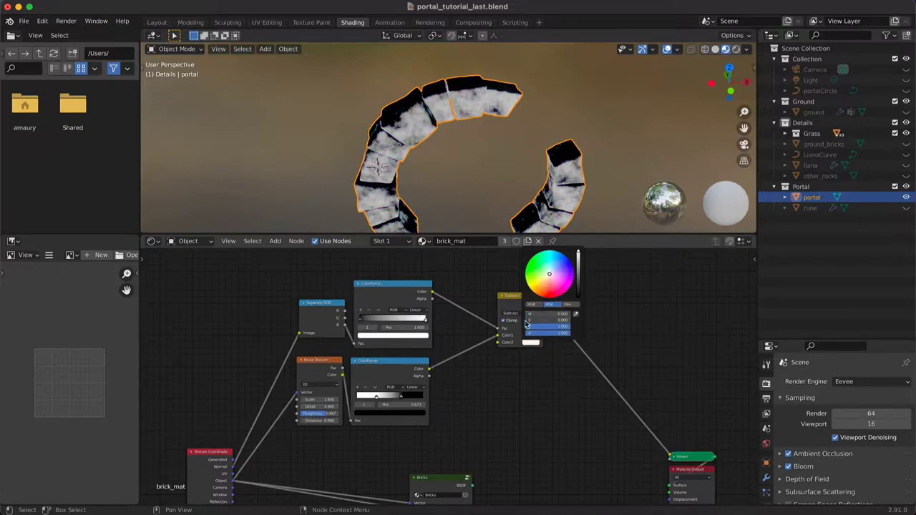
scroll(484, 193, up, 5)
scroll(484, 194, down, 5)
scroll(484, 194, up, 2)
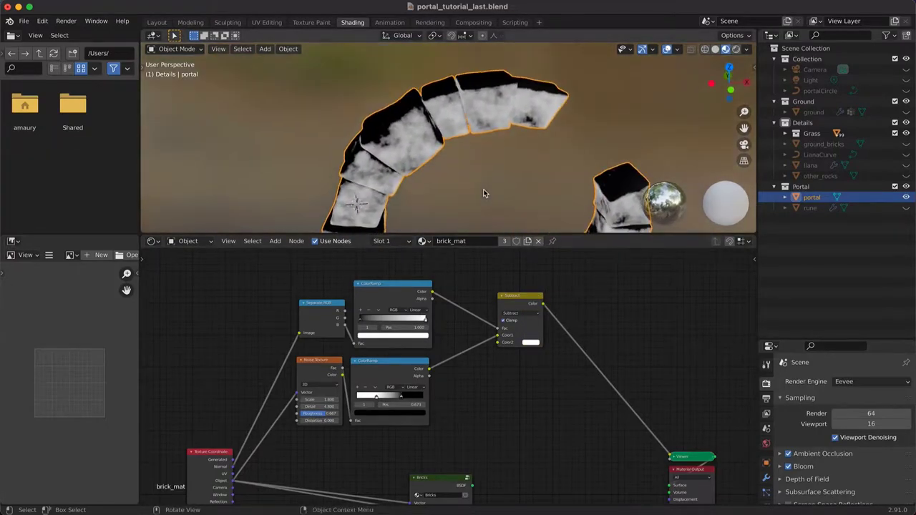
Lower the brightness of the Subtract node's Color2 slightly to an off-white
click(531, 342)
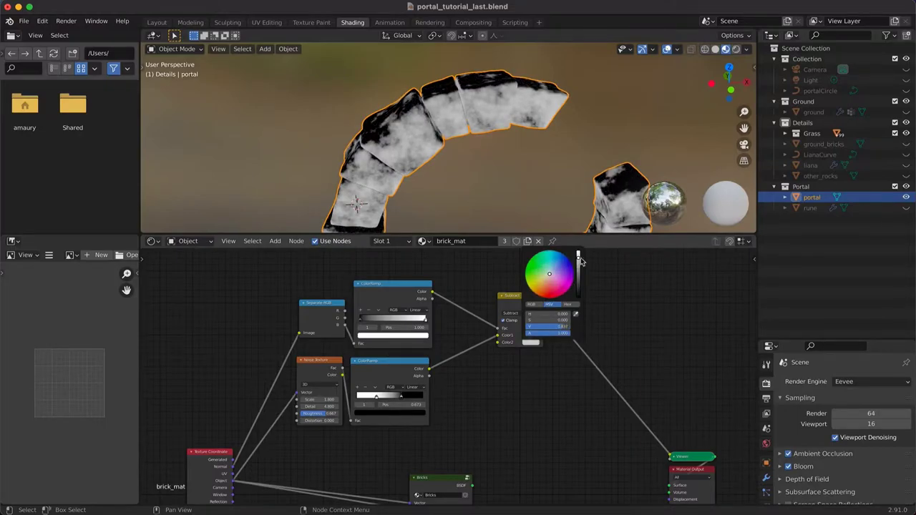
middle_drag(501, 164, 494, 158)
click(531, 342)
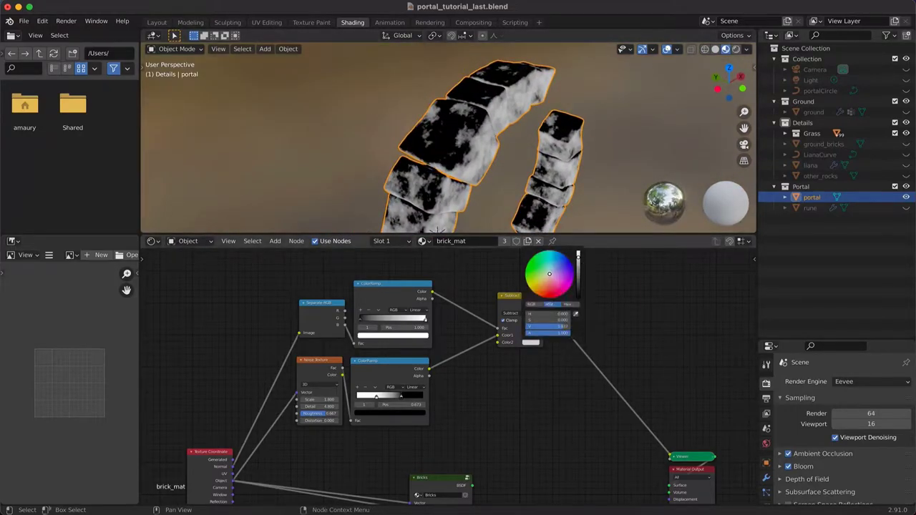
mouse_move(579, 257)
mouse_down()
mouse_move(578, 274)
mouse_move(578, 255)
mouse_up()
mouse_move(554, 168)
middle_down()
mouse_move(556, 179)
mouse_move(521, 163)
middle_up()
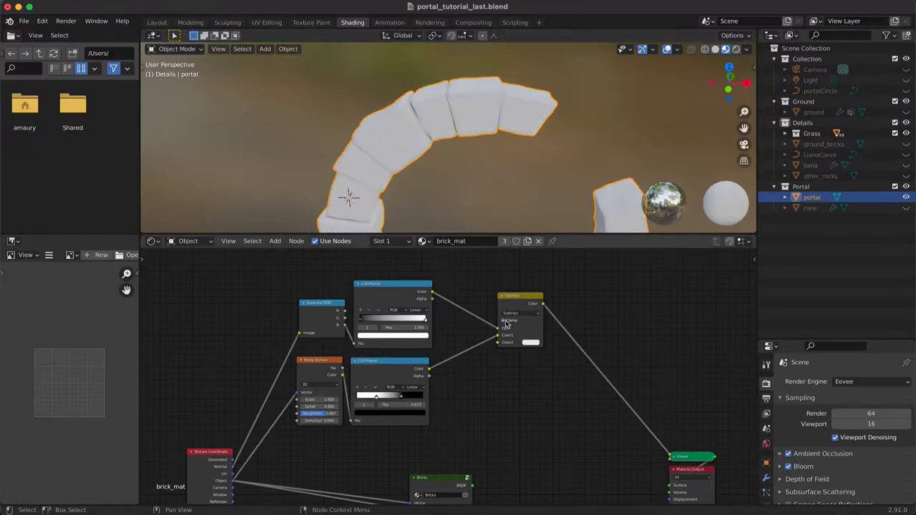
Darken the white stop of the upper ColorRamp to a light grey
click(417, 337)
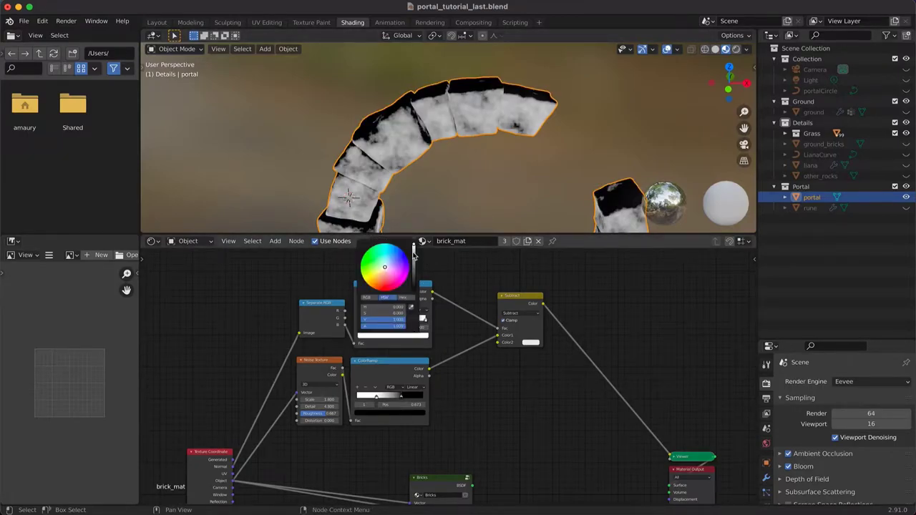
drag(414, 252, 415, 259)
middle_drag(434, 155, 435, 184)
click(421, 335)
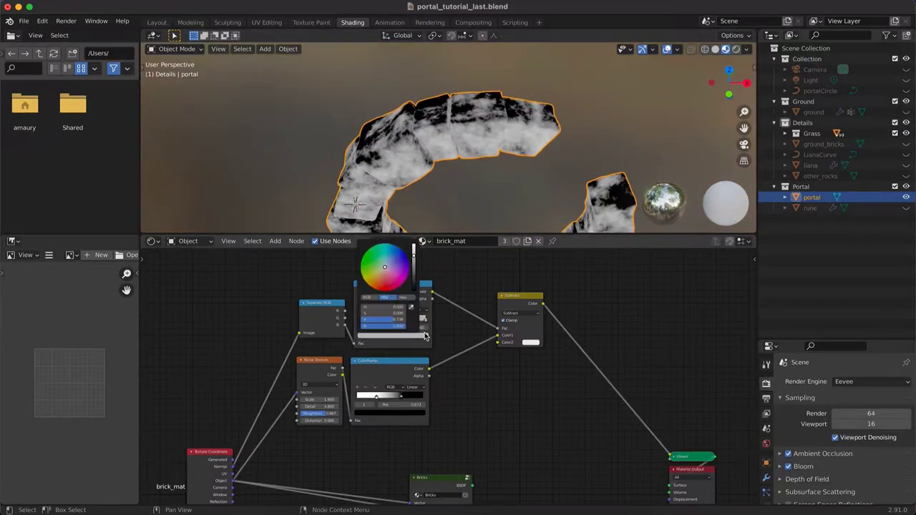
click(422, 336)
mouse_move(413, 256)
mouse_down()
mouse_move(413, 275)
mouse_move(414, 259)
mouse_up()
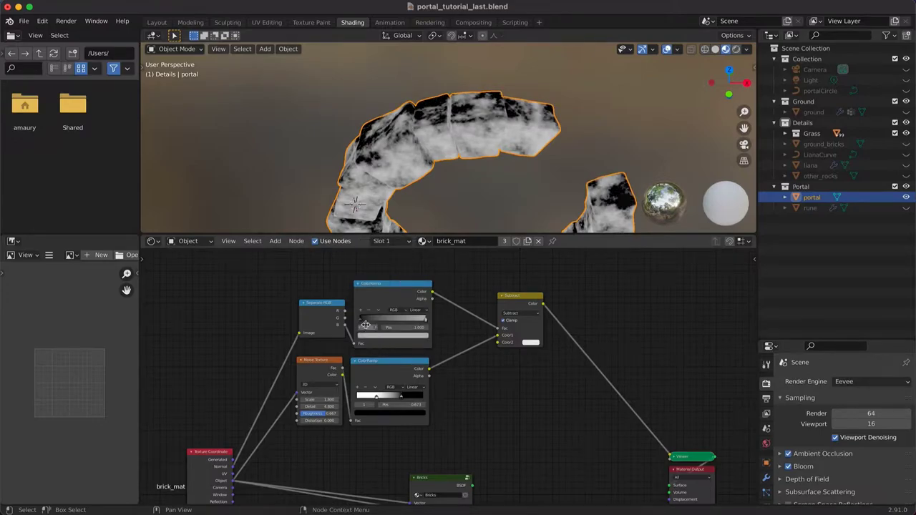
Lighten the noise ColorRamp's black stop to mid grey and brighten the upper ColorRamp's grey stop to near white
click(403, 412)
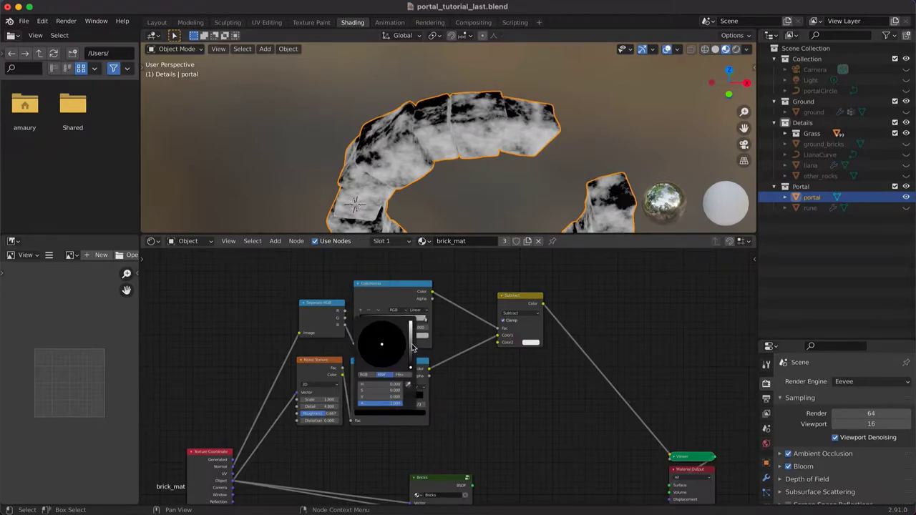
drag(412, 360, 411, 348)
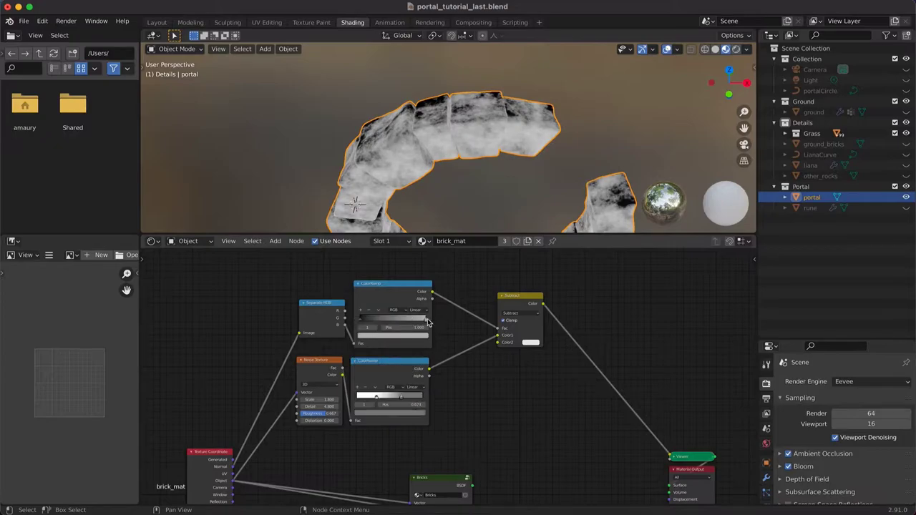
click(421, 337)
drag(414, 267, 414, 250)
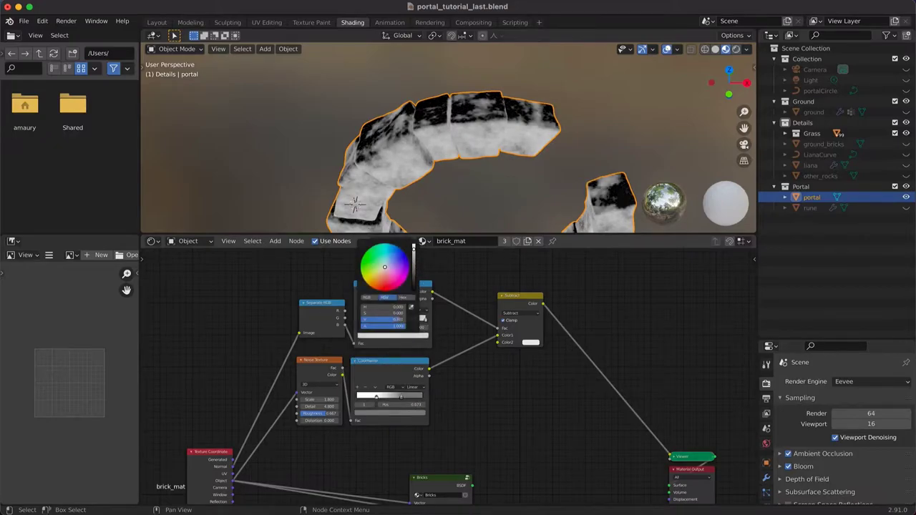
scroll(452, 166, down, 5)
shift+scroll(452, 161, down, 5)
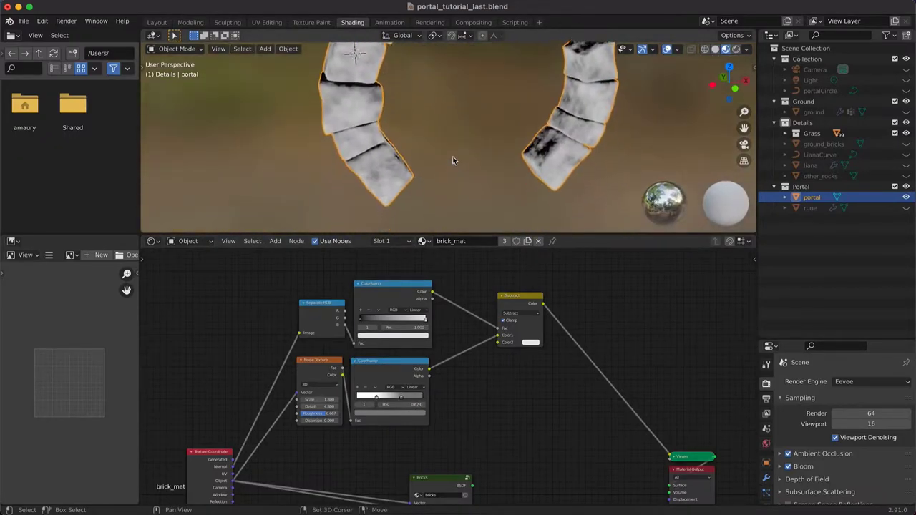
shift+scroll(455, 172, up, 5)
shift+scroll(455, 172, up, 2)
scroll(455, 173, right, 4)
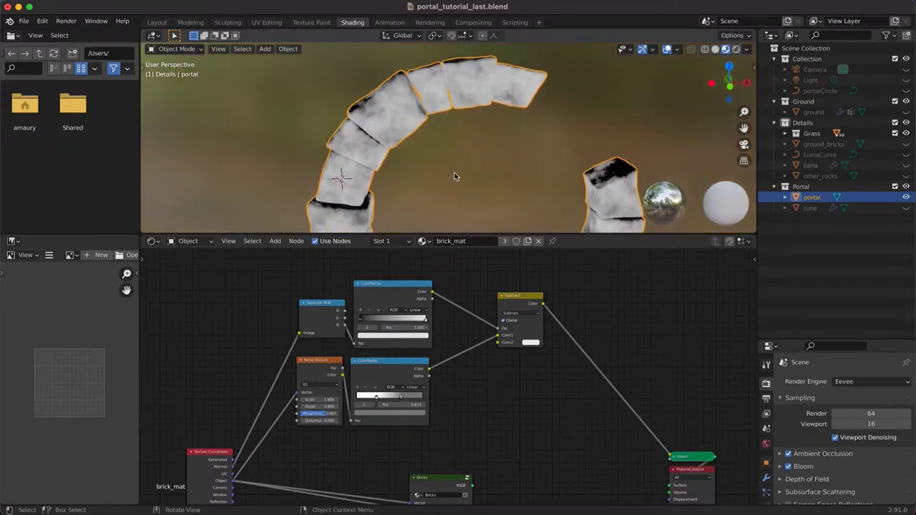
ctrl+scroll(454, 172, down, 3)
scroll(455, 172, down, 4)
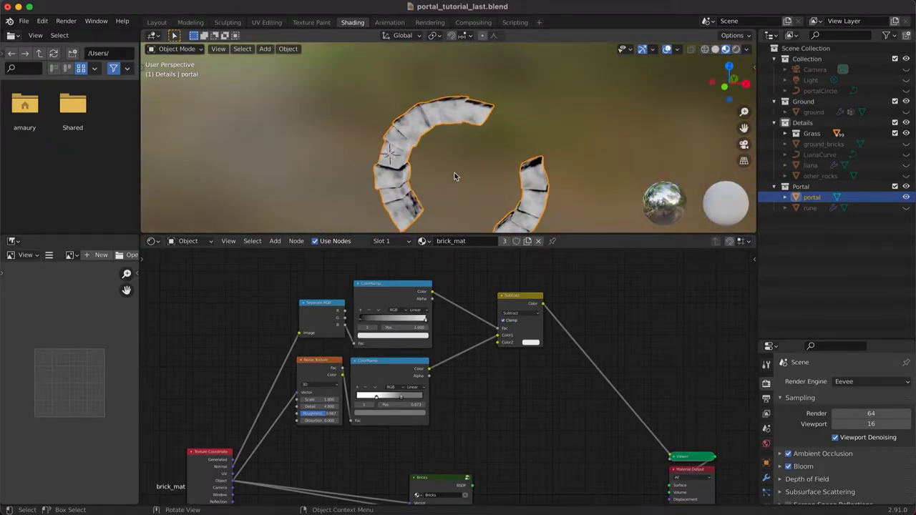
Add a ColorRamp after the Subtract node, feed the Subtract color into its Fac, and preview it through the Viewer
drag(517, 304, 486, 314)
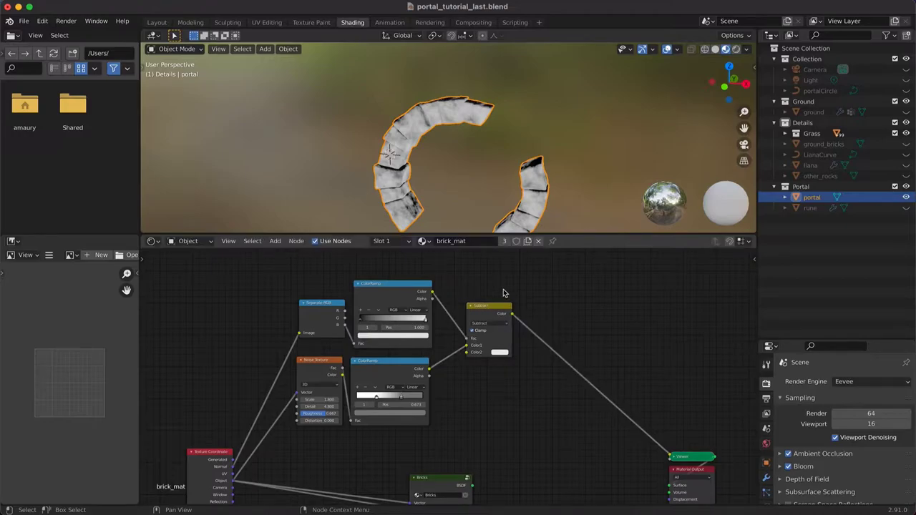
key(shift+a)
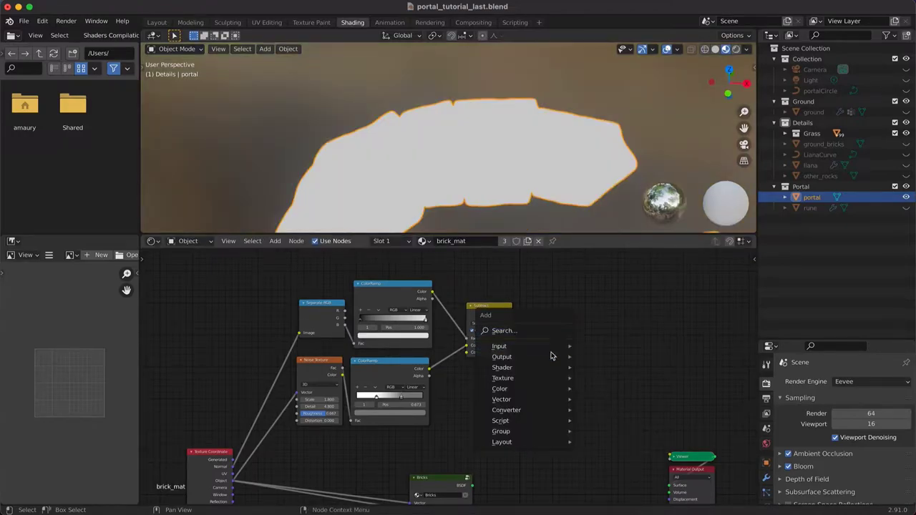
mouse_move(555, 390)
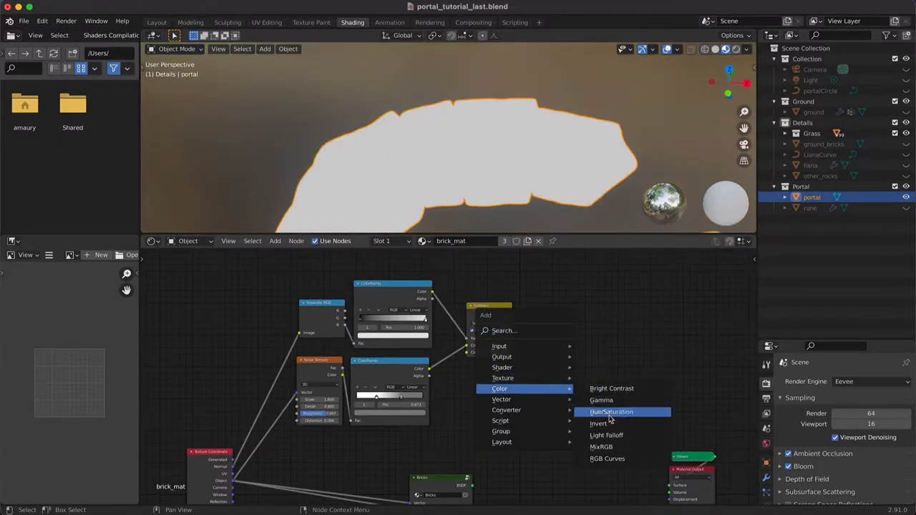
mouse_move(546, 413)
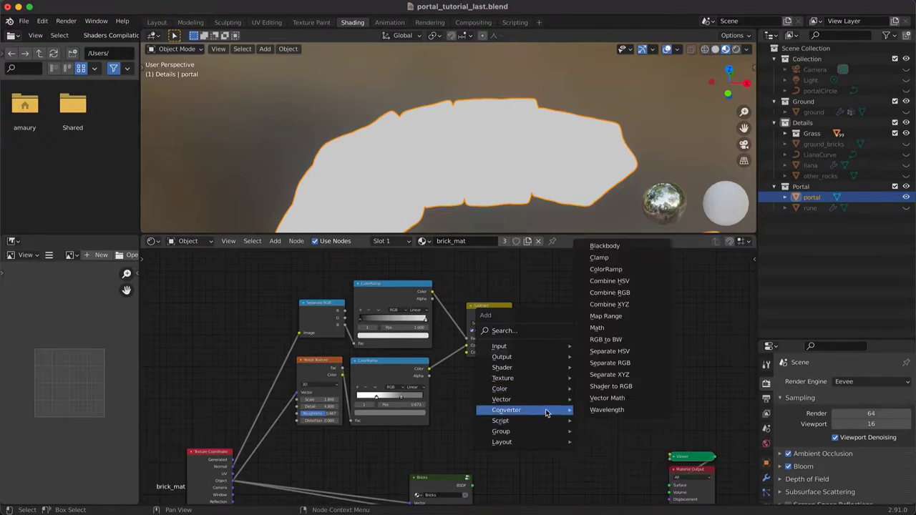
click(608, 269)
click(539, 281)
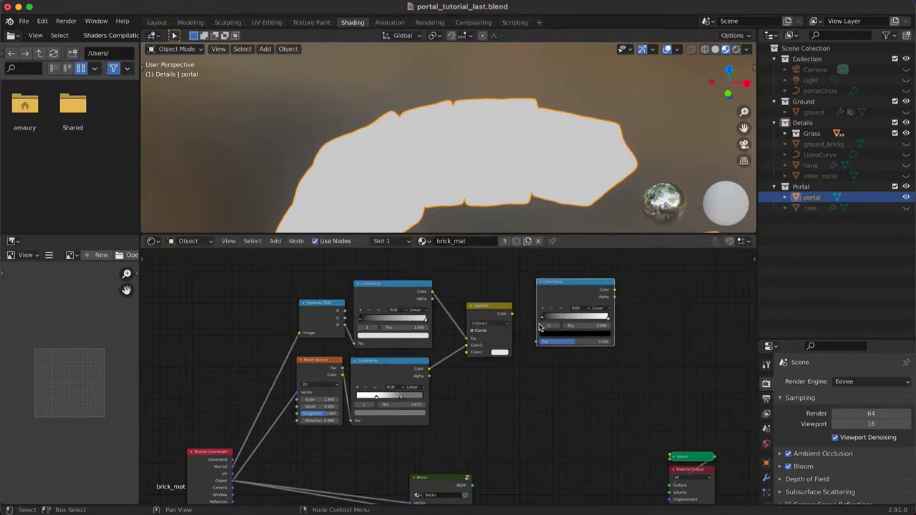
drag(538, 344, 512, 318)
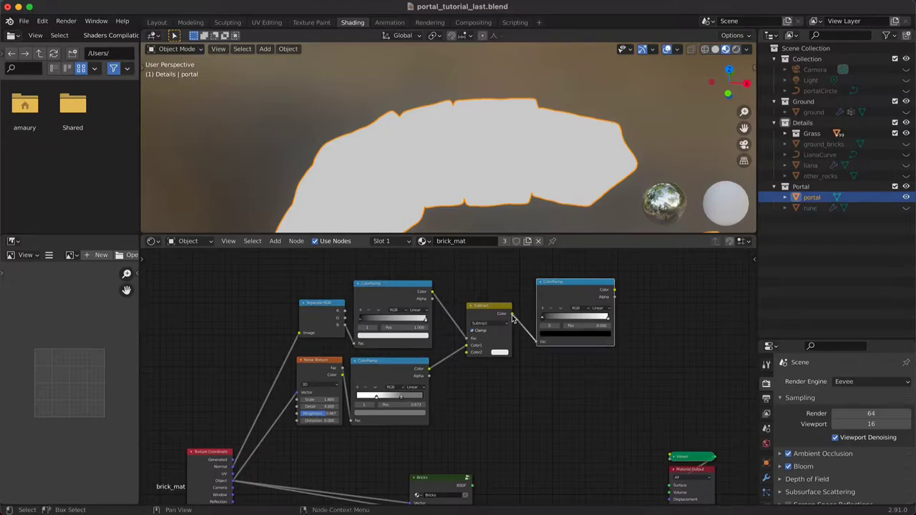
ctrl+shift+click(580, 298)
Make the new ColorRamp go from yellow-green to black with an added stop, forming a sharp transition at about 0.623
middle_drag(644, 323, 513, 329)
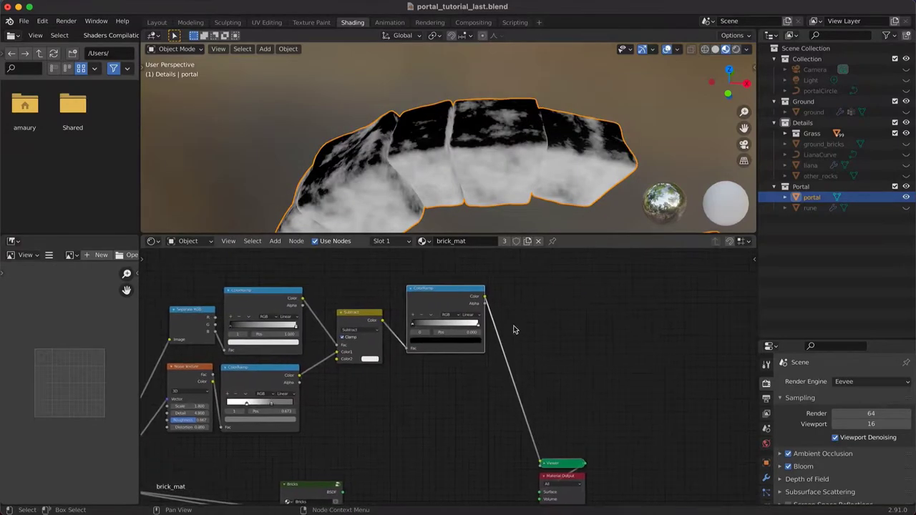
click(429, 343)
click(466, 276)
drag(425, 278, 452, 326)
click(479, 326)
click(477, 341)
click(414, 315)
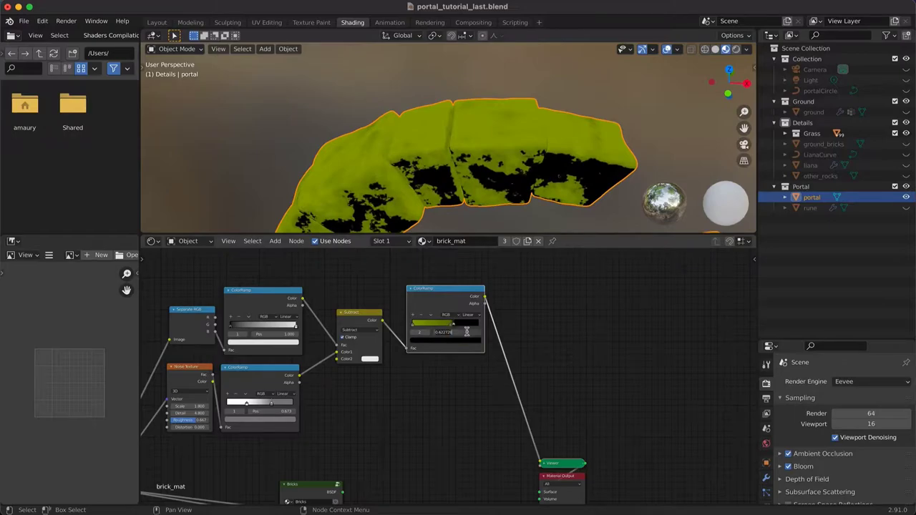
key(Return)
Darken the green stop at 0.623 to value 0.340 and adjust the brightness of the ramp's first green stop
scroll(460, 394, up, 2)
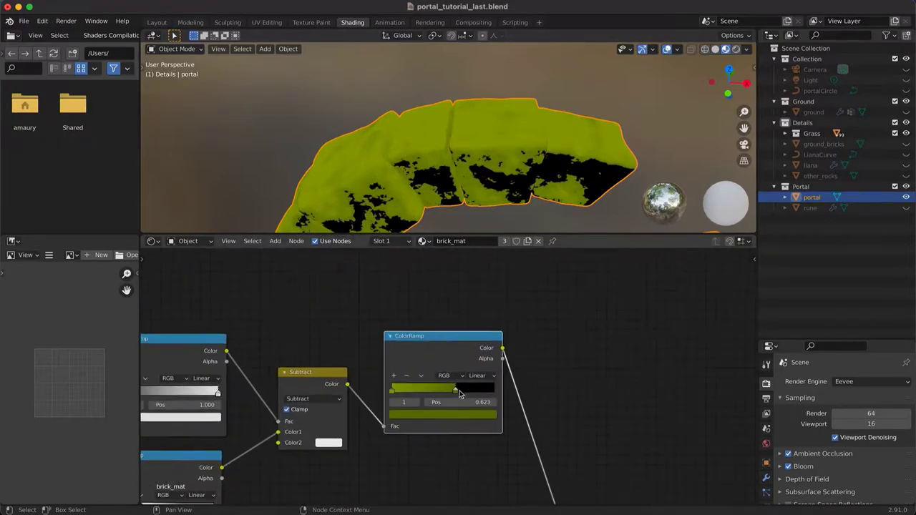
click(487, 387)
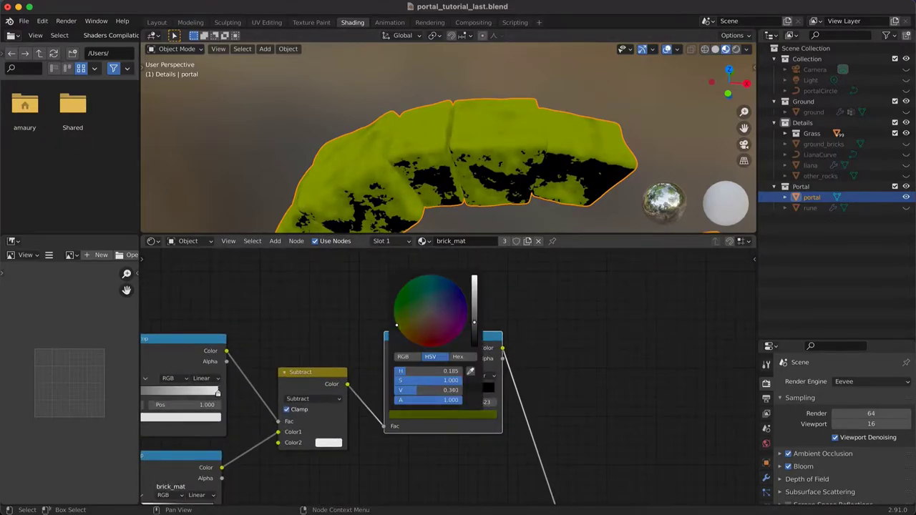
click(392, 391)
click(432, 414)
drag(475, 319, 474, 298)
Add another stop near the start of the green ramp and set its green to value 0.430
click(394, 376)
drag(425, 392, 422, 392)
mouse_move(422, 393)
mouse_down()
mouse_move(432, 392)
mouse_move(410, 394)
mouse_up()
click(461, 418)
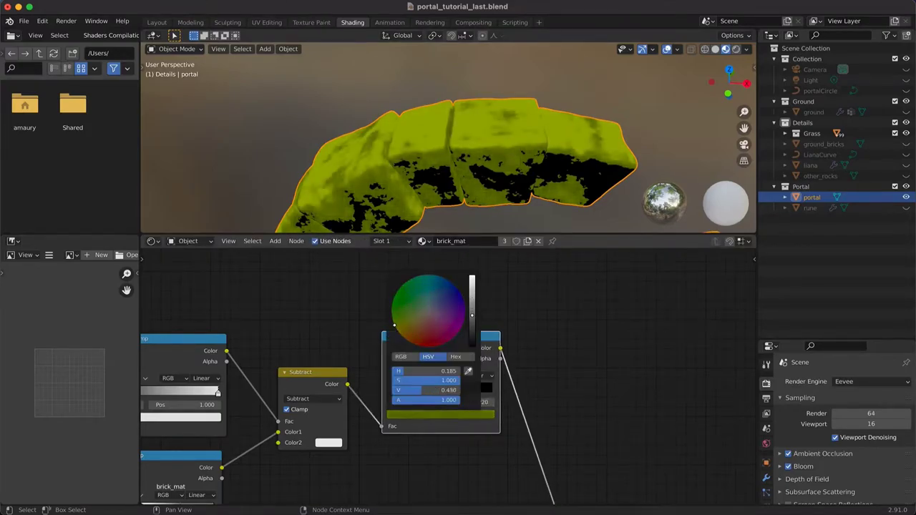
Try an extra stop at 0.109 between the first two green stops and darken the first stop slightly
click(389, 391)
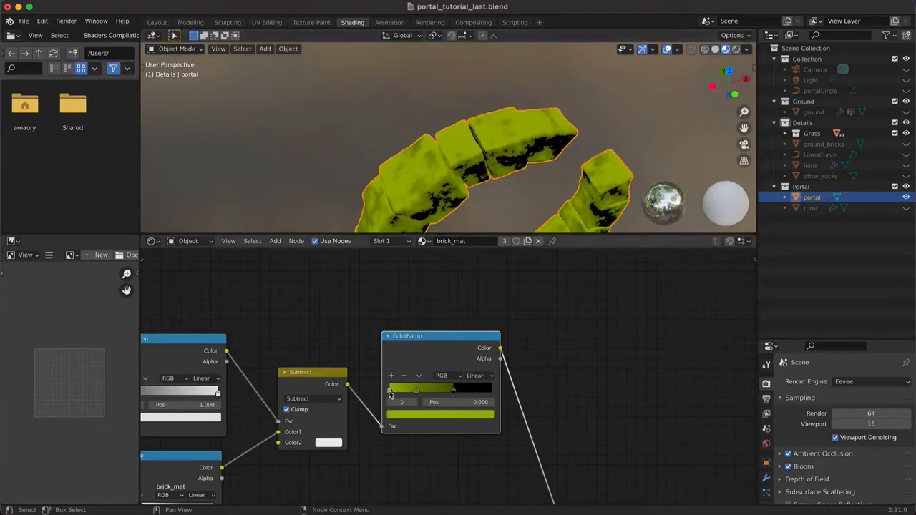
ctrl+click(403, 392)
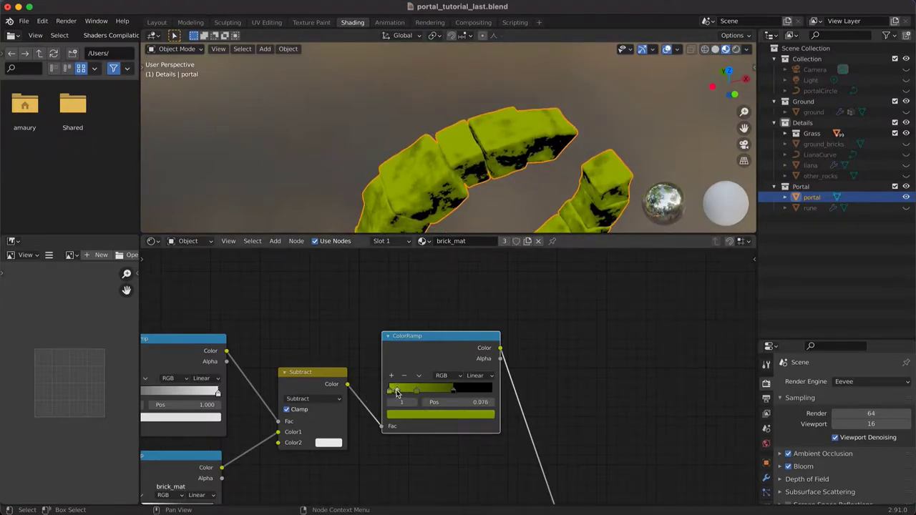
click(390, 393)
click(416, 414)
drag(473, 302, 473, 309)
click(398, 392)
middle_drag(474, 208, 480, 174)
scroll(480, 174, up, 4)
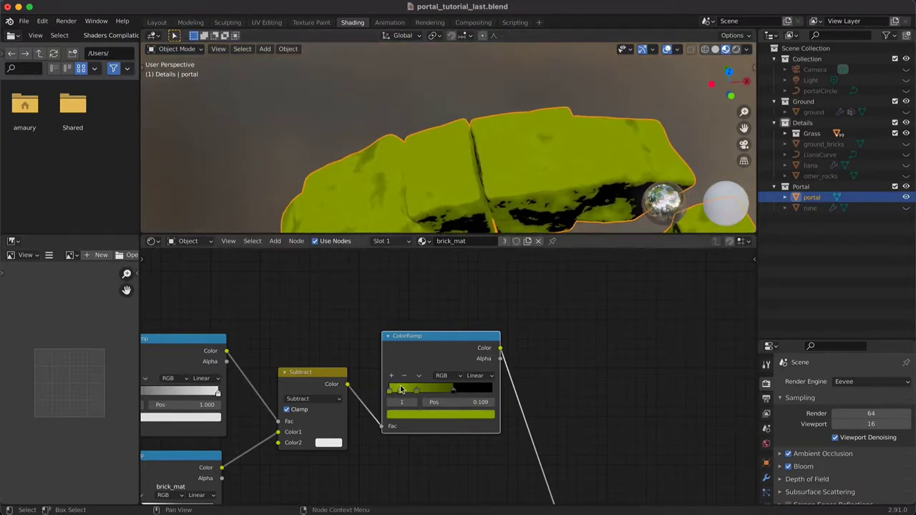
Adjust the brightness of the ramp's first green stop and move the second stop to about 0.186
click(415, 415)
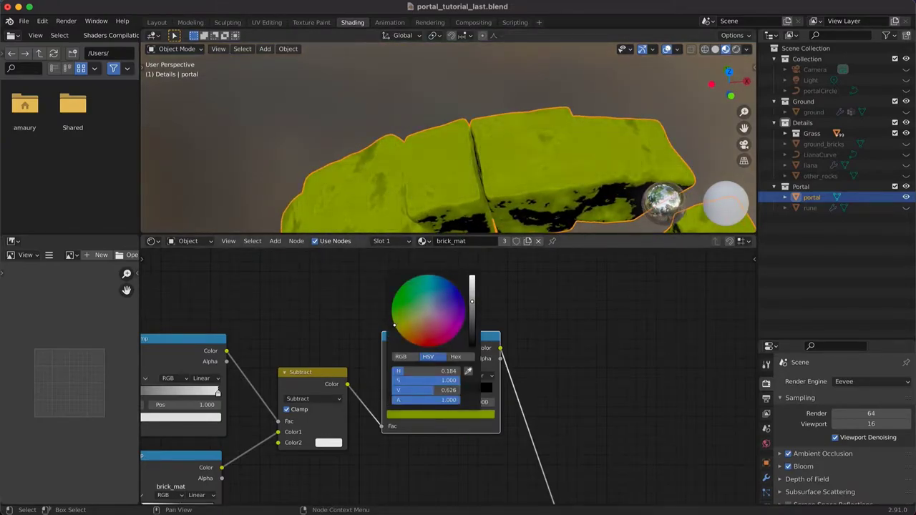
drag(472, 297, 472, 305)
click(411, 391)
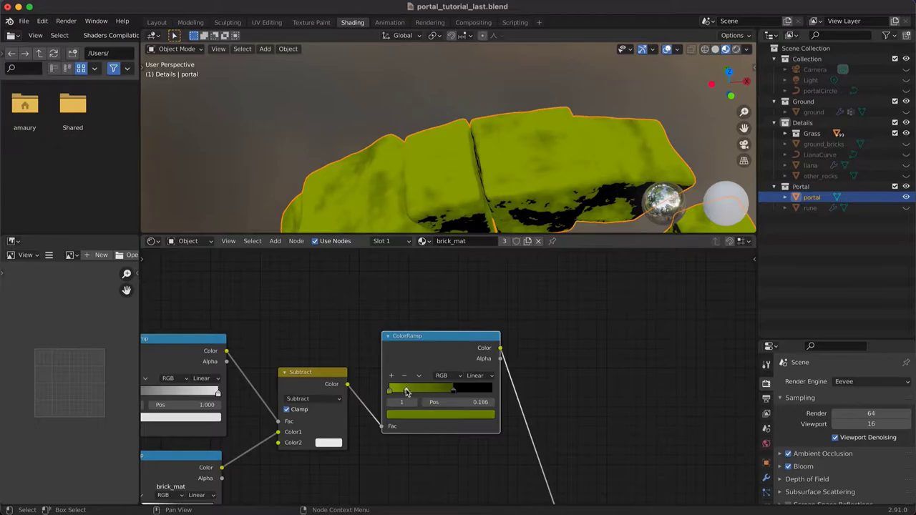
click(391, 391)
click(431, 414)
middle_drag(512, 188, 538, 189)
scroll(527, 168, down, 8)
scroll(526, 167, up, 2)
Darken the near-white stop of the ColorRamp feeding the Subtract node's Fac to a medium grey
middle_drag(297, 327, 348, 321)
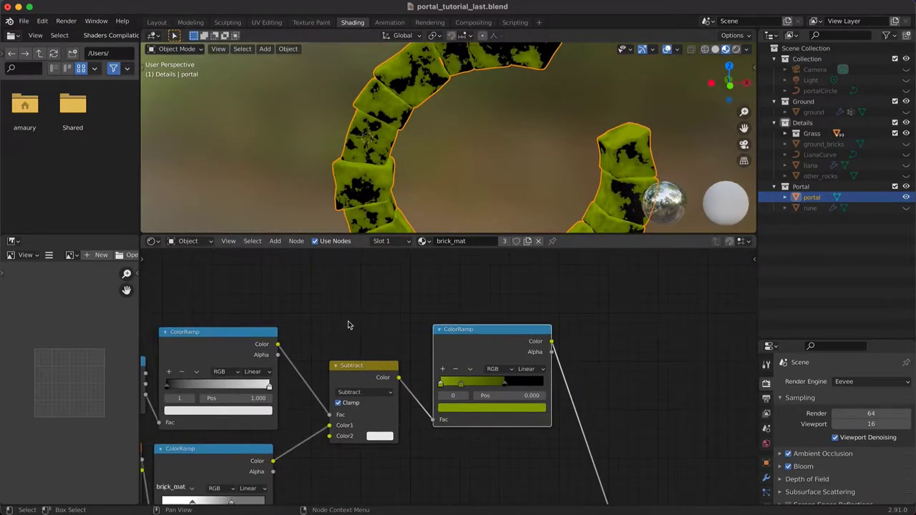
scroll(459, 160, down, 1)
middle_drag(459, 160, 445, 175)
scroll(447, 173, down, 1)
click(254, 411)
mouse_move(250, 280)
mouse_down()
mouse_move(250, 318)
mouse_move(250, 296)
mouse_up()
middle_drag(433, 157, 431, 174)
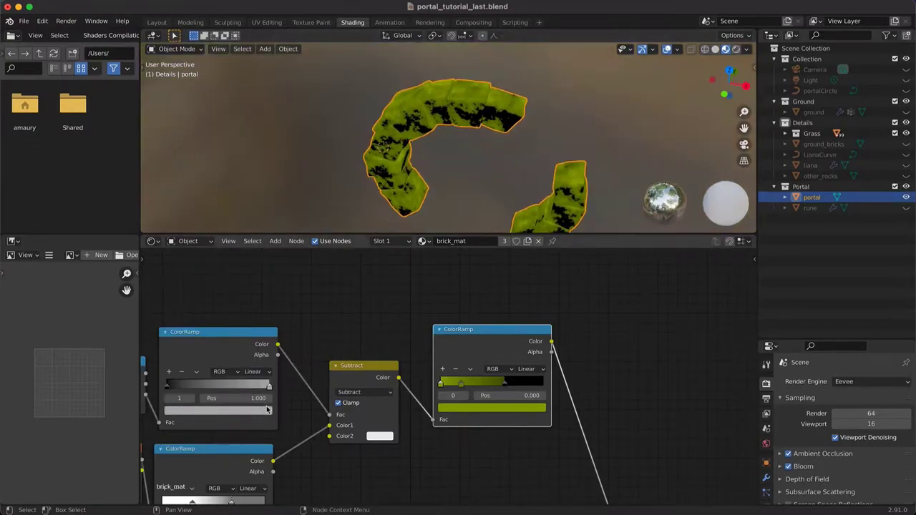
click(254, 412)
drag(250, 296, 250, 287)
scroll(440, 139, up, 4)
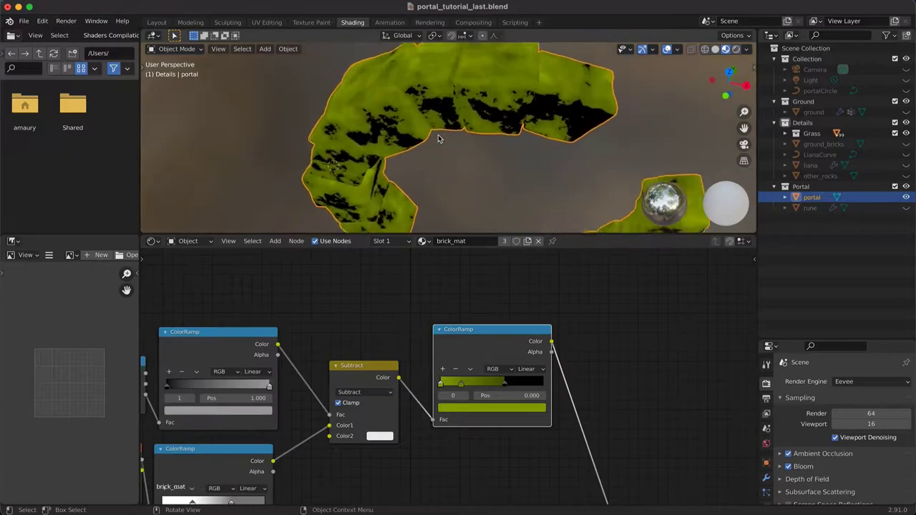
Set the upper ColorRamp's grey stop at the end of its gradient and its black stop at 0.000
mouse_move(269, 388)
mouse_down()
mouse_move(233, 387)
mouse_move(271, 388)
mouse_up()
mouse_move(167, 386)
mouse_down()
mouse_move(208, 386)
mouse_move(166, 387)
mouse_up()
middle_drag(233, 429, 267, 365)
scroll(268, 365, down, 1)
middle_drag(267, 364, 317, 392)
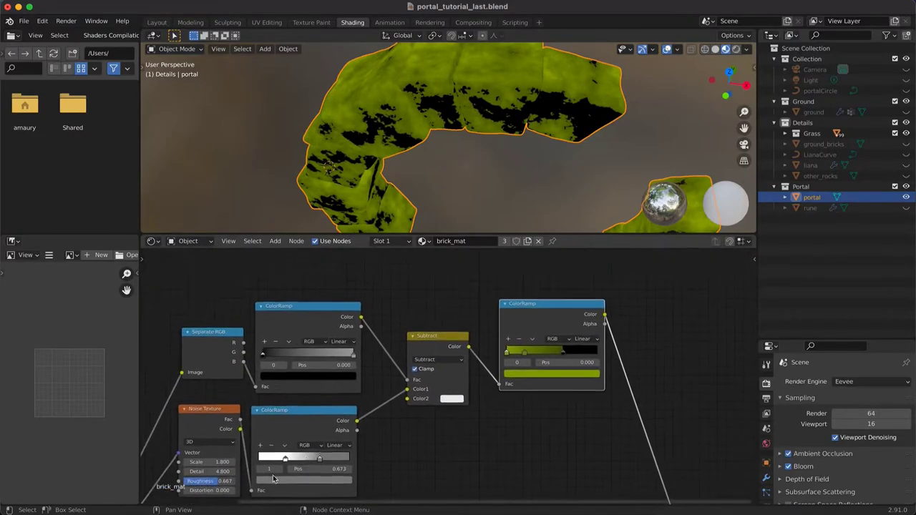
Lighten the grey stop at 0.673 on the ColorRamp fed by the mask's Noise Texture
click(320, 482)
mouse_move(332, 388)
mouse_down()
mouse_move(332, 398)
mouse_move(332, 376)
mouse_up()
middle_drag(472, 180, 496, 132)
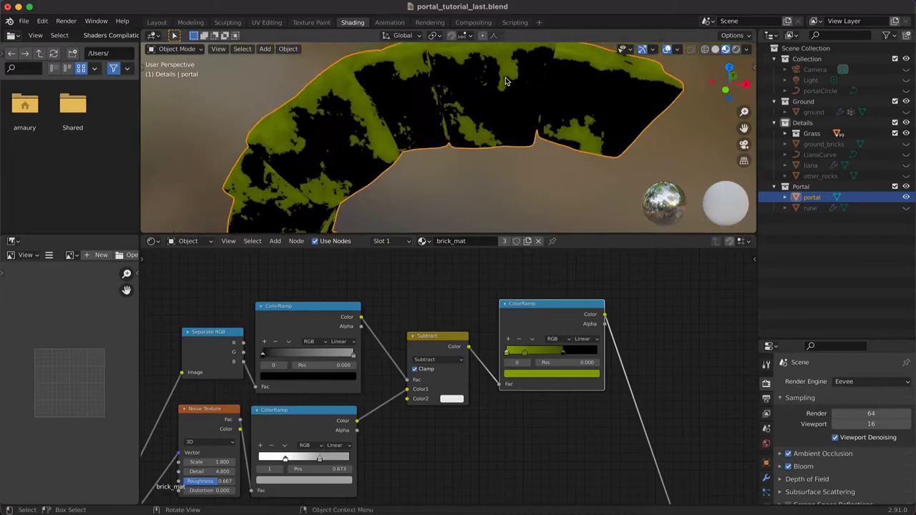
Set the mask's Noise Texture to a Roughness of 0.688 and a Detail of 5.260
drag(218, 481, 224, 472)
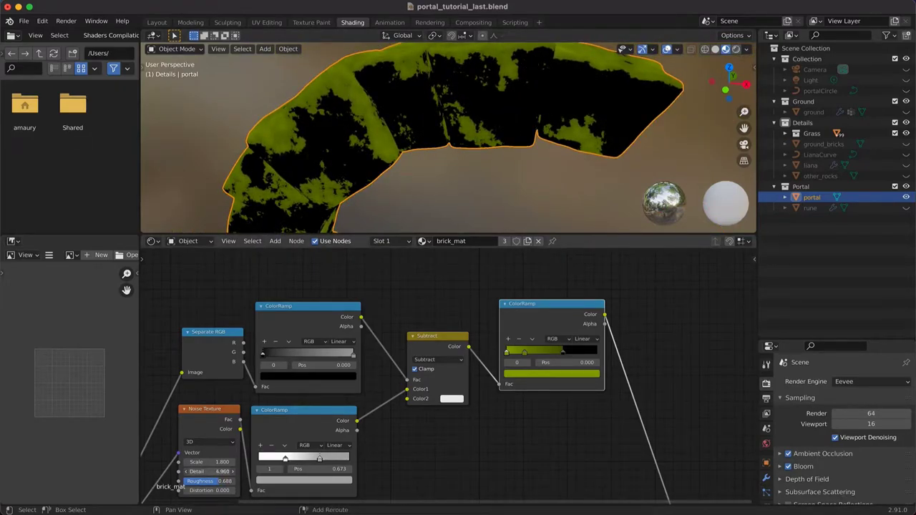
shift+drag(217, 472, 222, 471)
scroll(414, 176, down, 5)
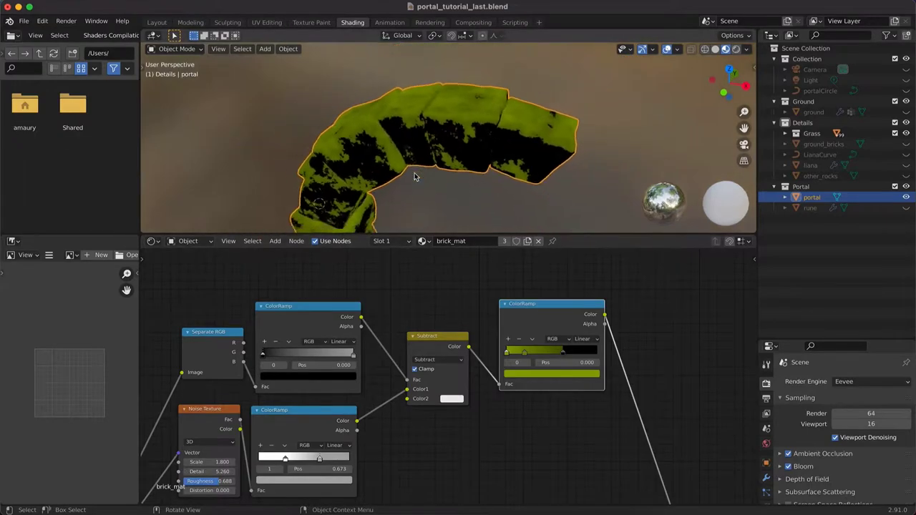
scroll(414, 176, down, 5)
scroll(414, 173, down, 4)
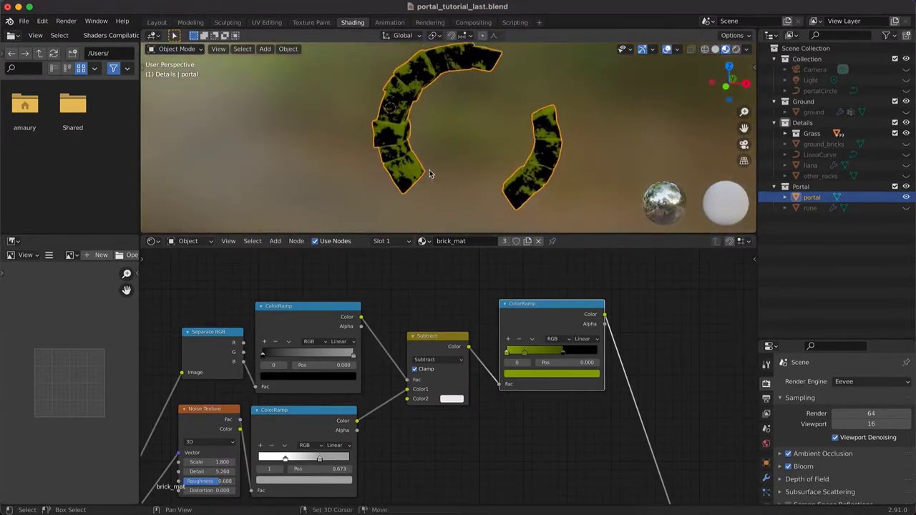
Leave the portal's isolated view to bring back the whole scene
middle_drag(425, 174, 504, 115)
click(552, 59)
scroll(503, 119, up, 6)
click(476, 136)
shift+click(350, 120)
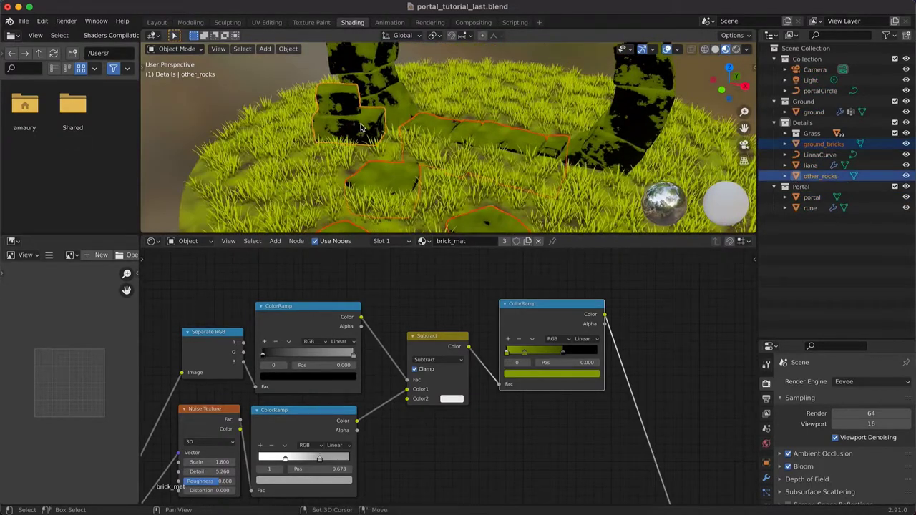
key(shift+h)
key(alt+h)
key(alt+a)
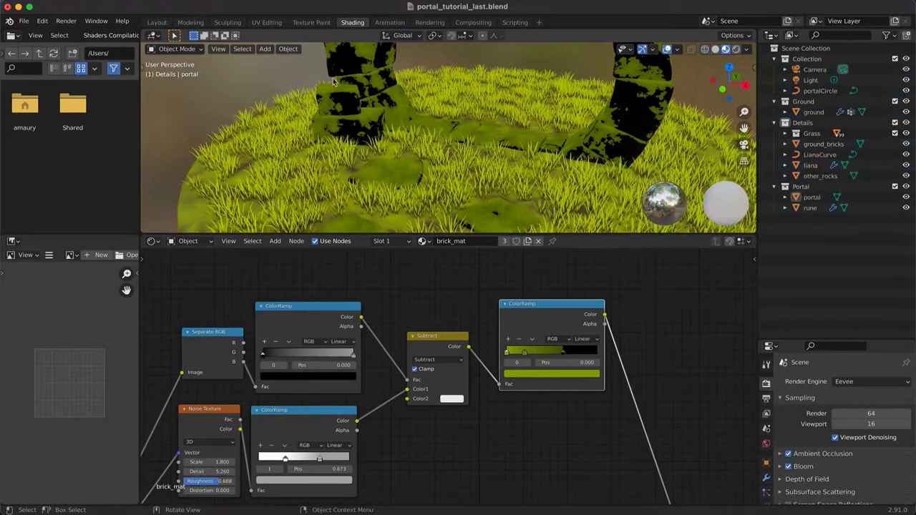
Isolate the portal, other_rocks and ground_bricks objects together in local view and save the file
click(379, 90)
shift+click(340, 126)
shift+click(381, 171)
key(KP_Divide)
middle_drag(424, 101, 437, 154)
key(super+s)
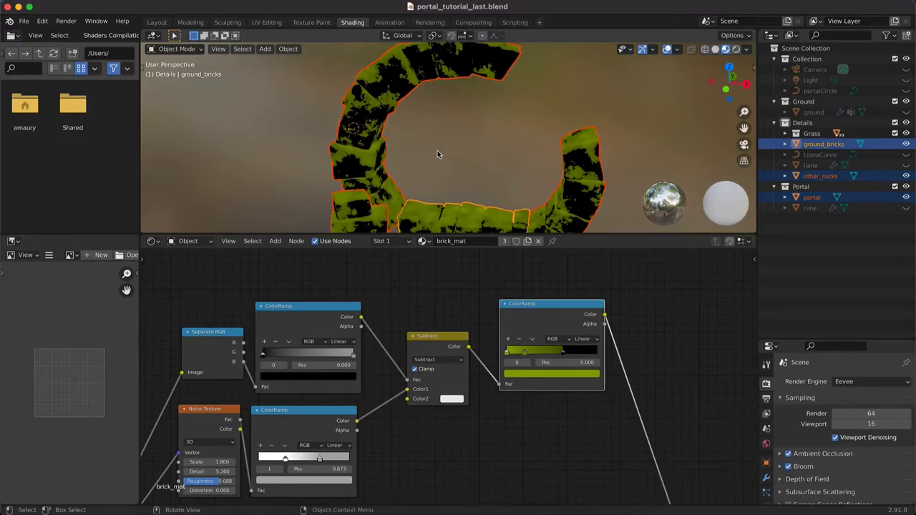
Move the Bricks group node lower in the brick_mat graph to free space beneath the moss mask nodes
middle_drag(616, 445, 447, 402)
scroll(546, 401, down, 2)
scroll(545, 401, down, 2)
middle_drag(410, 467, 548, 405)
scroll(440, 384, down, 1)
drag(404, 427, 413, 473)
middle_drag(423, 365, 437, 408)
middle_drag(438, 92, 431, 136)
scroll(431, 135, up, 6)
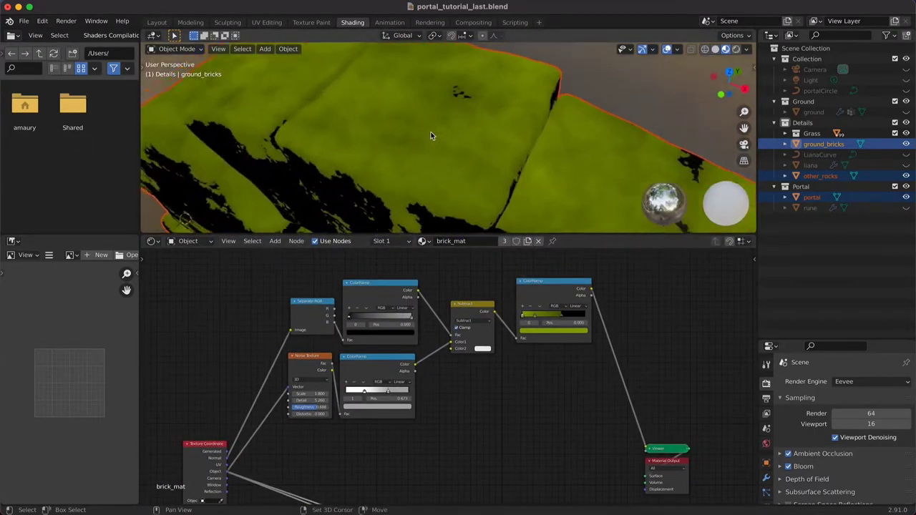
Add a Diffuse BSDF node between the green ColorRamp and the Material Output
middle_drag(344, 444, 346, 411)
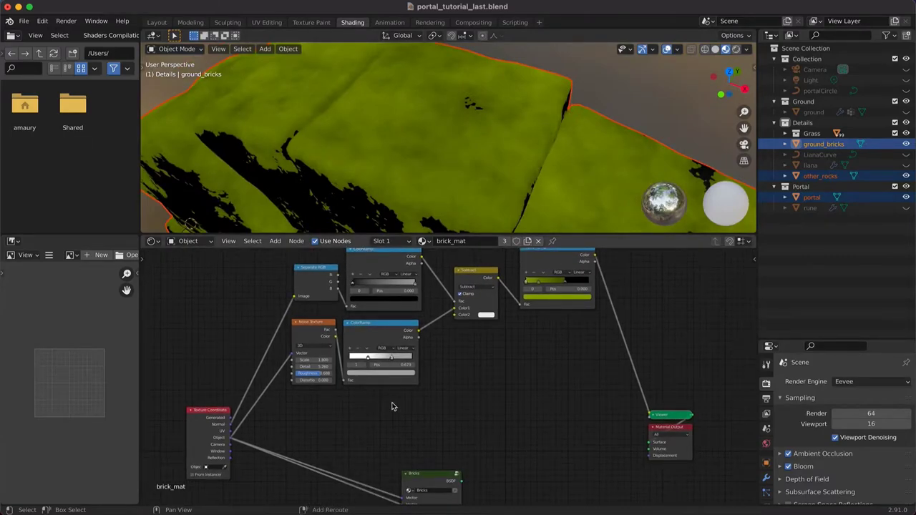
key(shift+a)
mouse_move(528, 373)
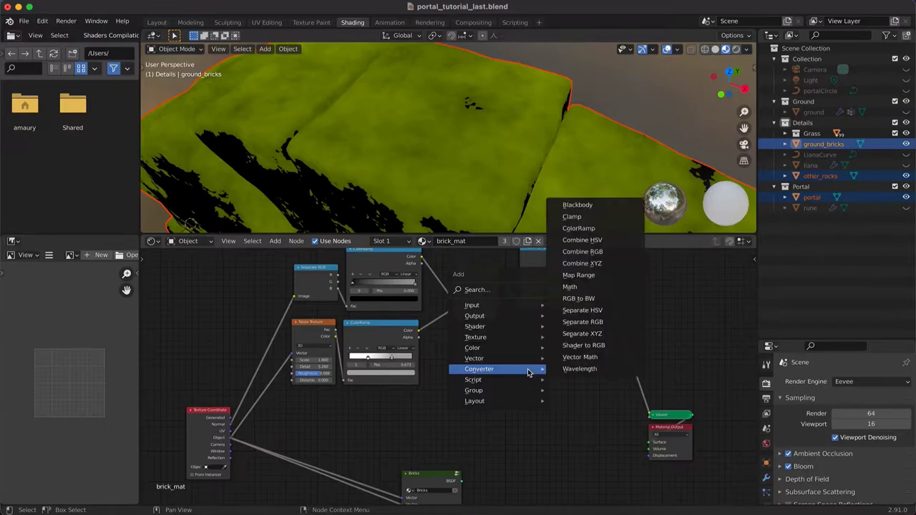
mouse_move(528, 328)
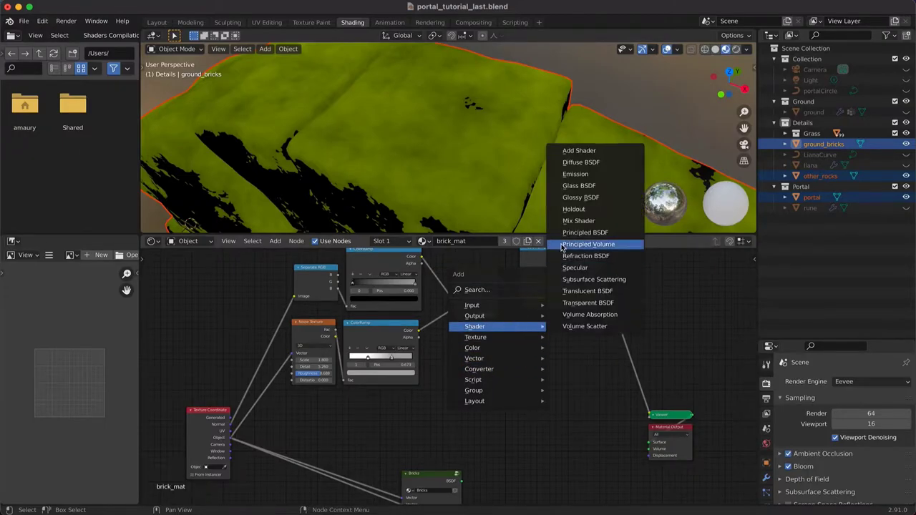
click(592, 162)
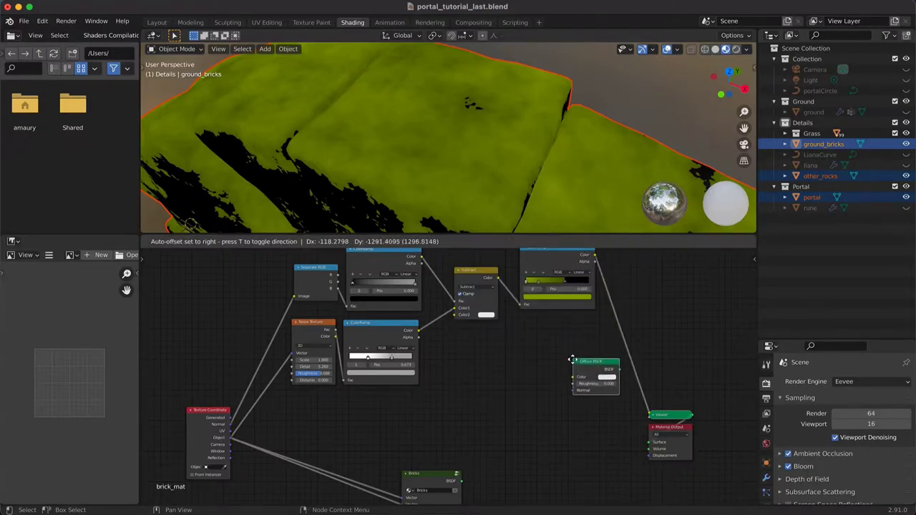
click(575, 371)
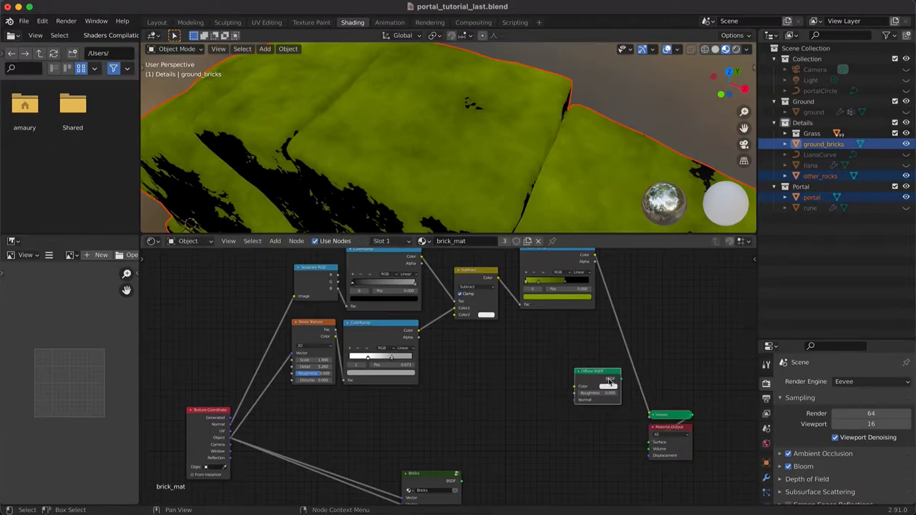
Link the green ColorRamp's Color to the Diffuse BSDF's Color and line the shader up beside the output nodes
drag(596, 256, 679, 327)
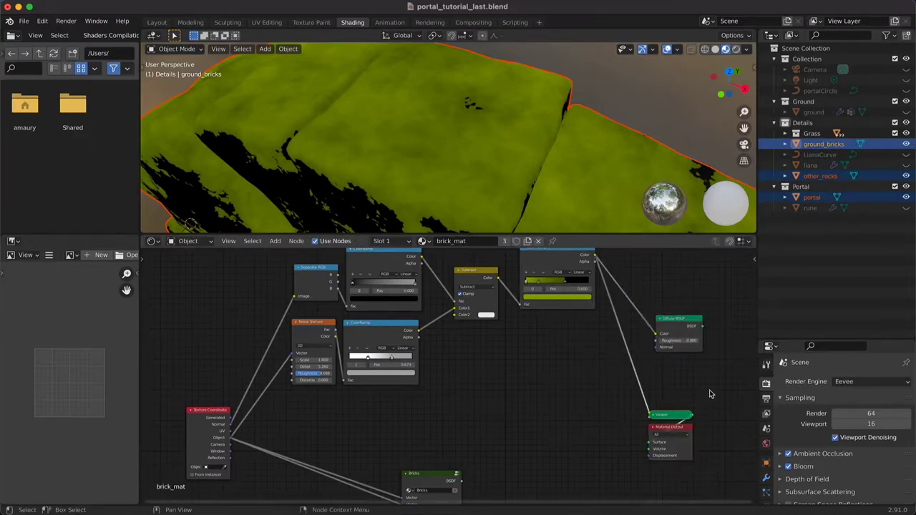
drag(671, 417, 737, 401)
drag(679, 326, 657, 396)
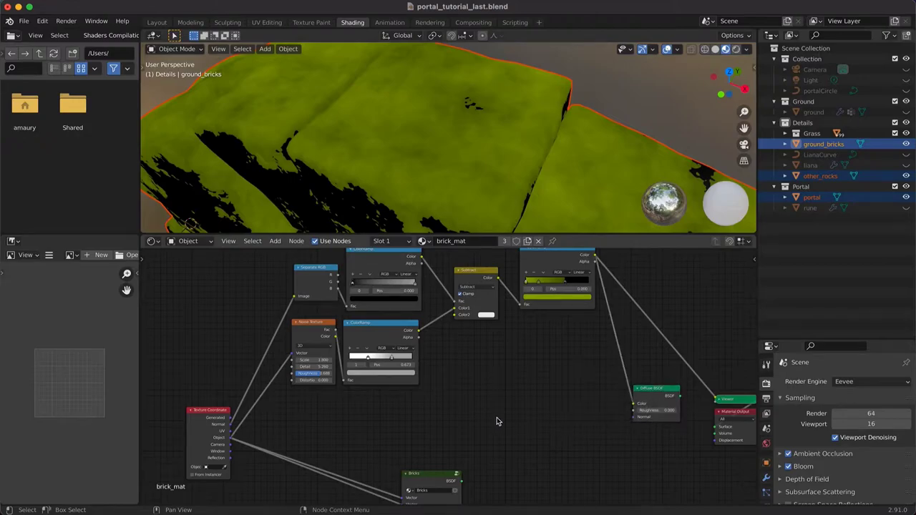
Add a Bump node and link its Normal output to the Diffuse BSDF's Normal input
key(shift+a)
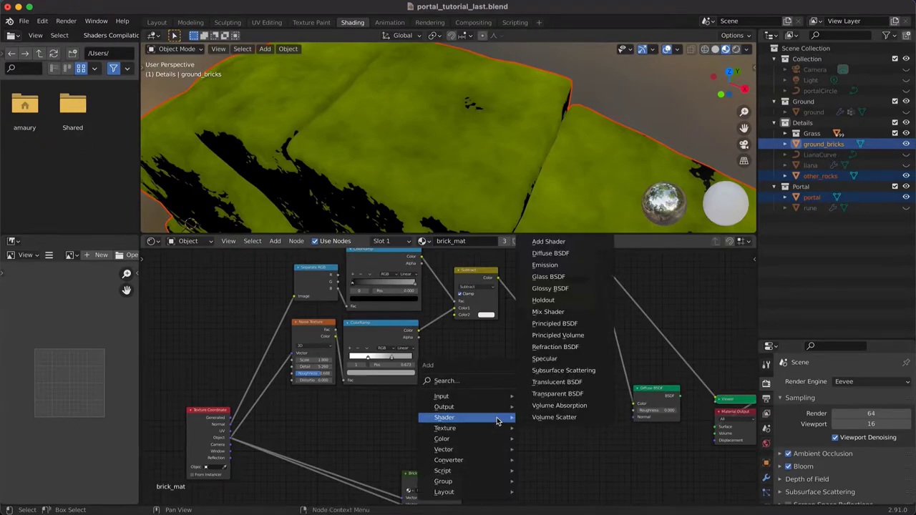
mouse_move(502, 450)
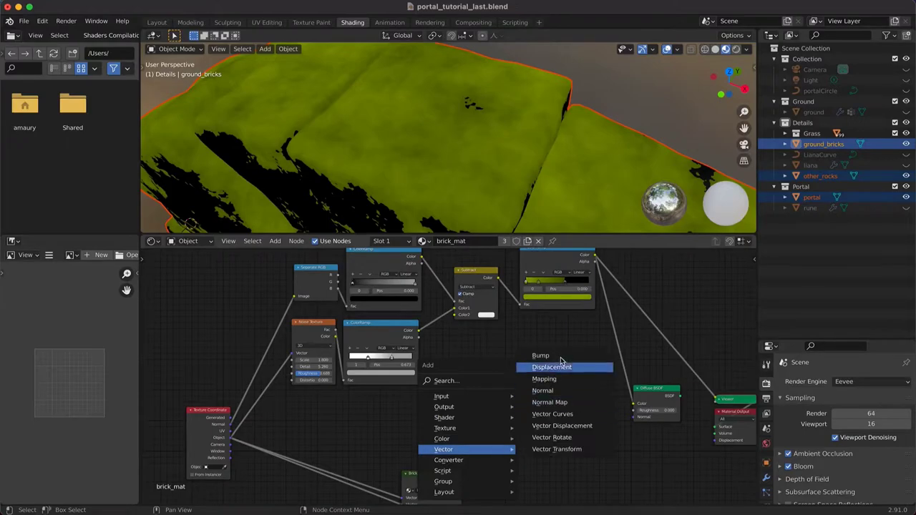
click(558, 361)
click(568, 404)
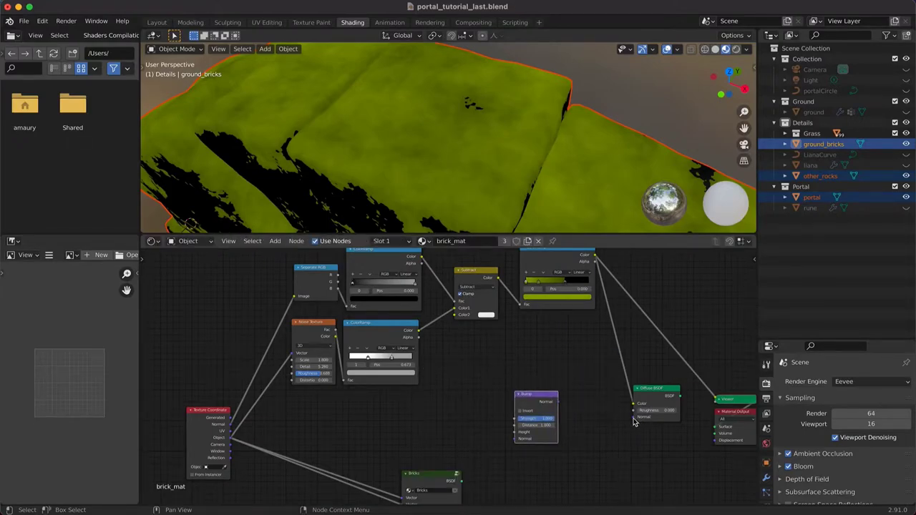
drag(635, 418, 557, 402)
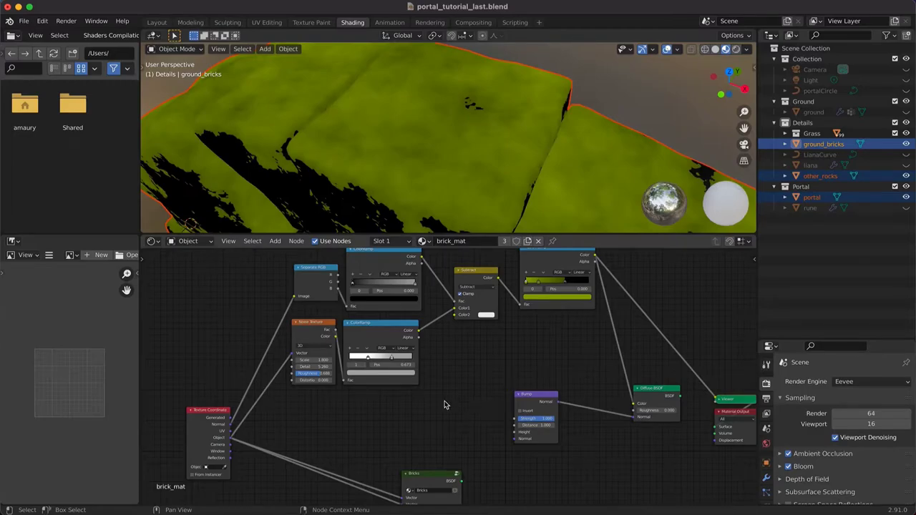
Add a Noise Texture driven by the Object coordinates and feed its Fac into the Bump node's Height
key(shift+a)
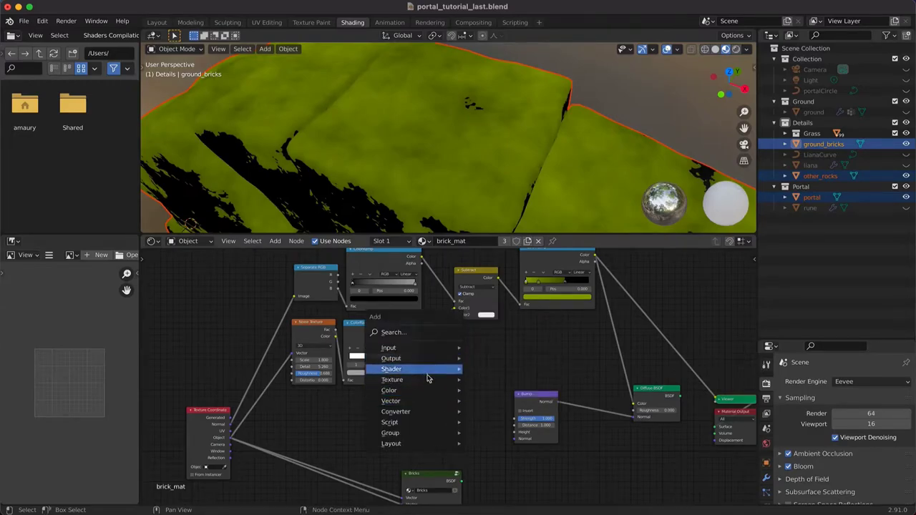
mouse_move(427, 379)
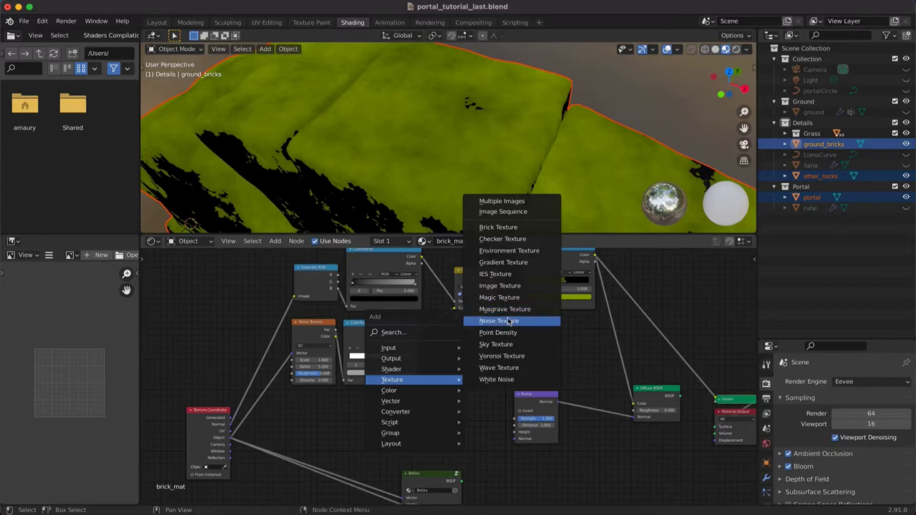
click(508, 322)
click(404, 399)
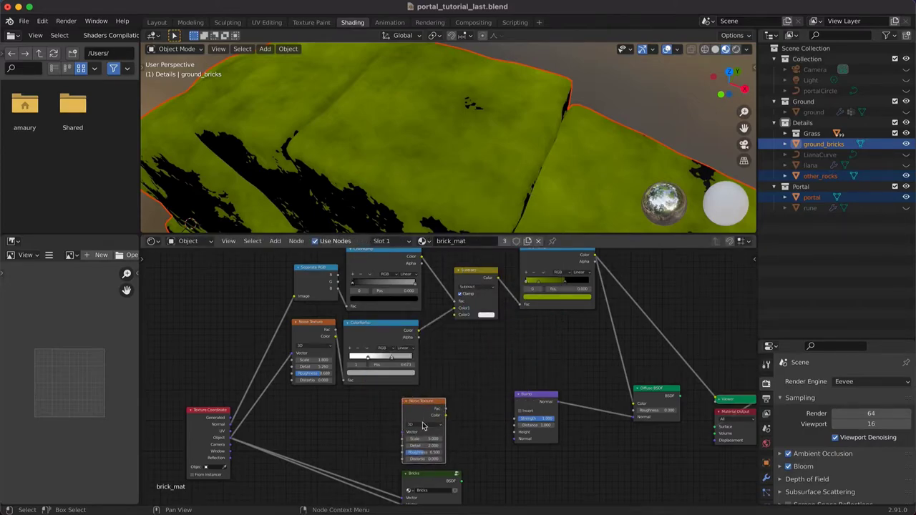
drag(403, 435, 229, 438)
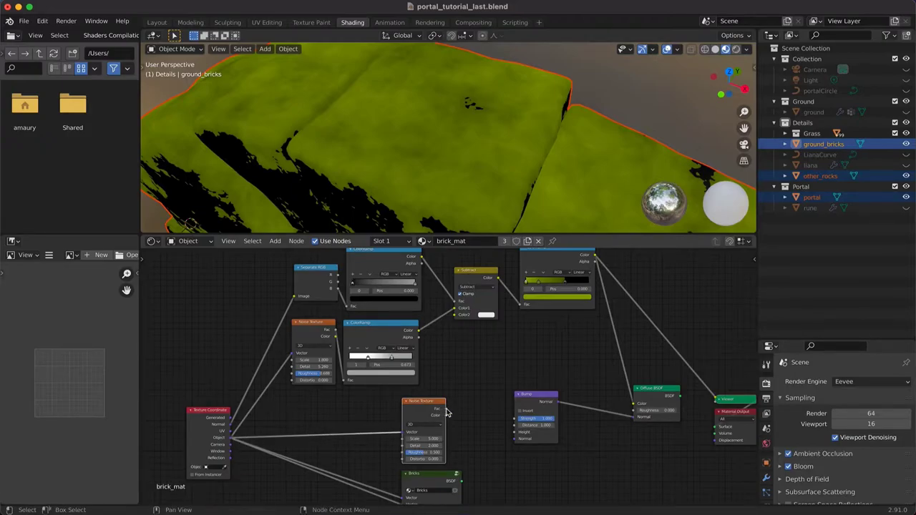
drag(445, 410, 516, 433)
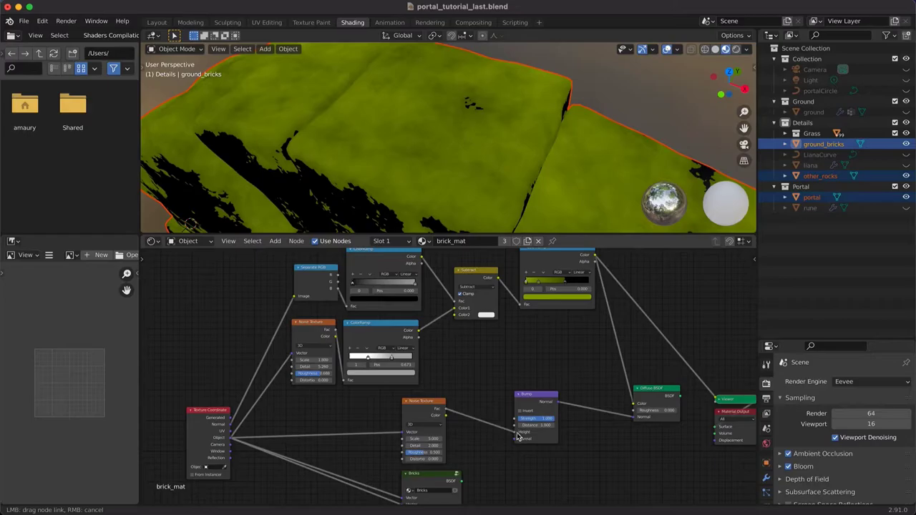
Preview the Bump node's normals and adjust the bump noise, with its Roughness at 0.471
click(544, 404)
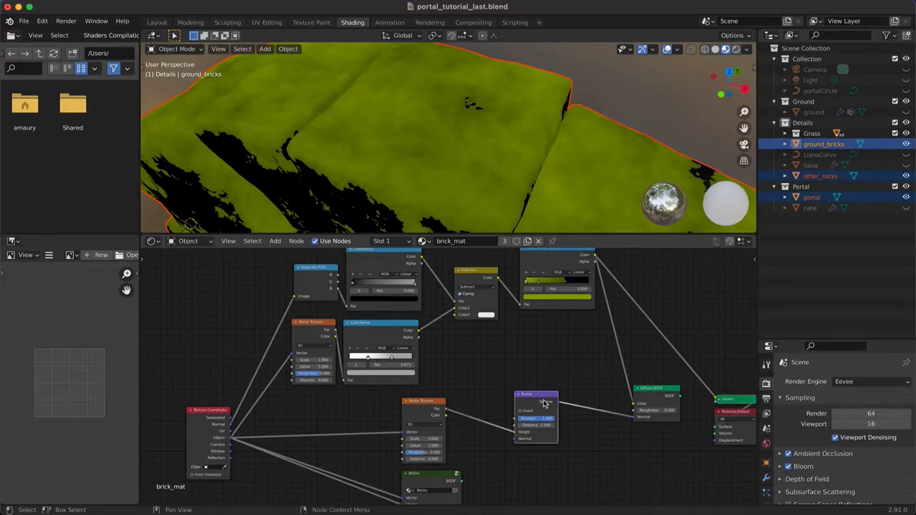
ctrl+shift+click(541, 403)
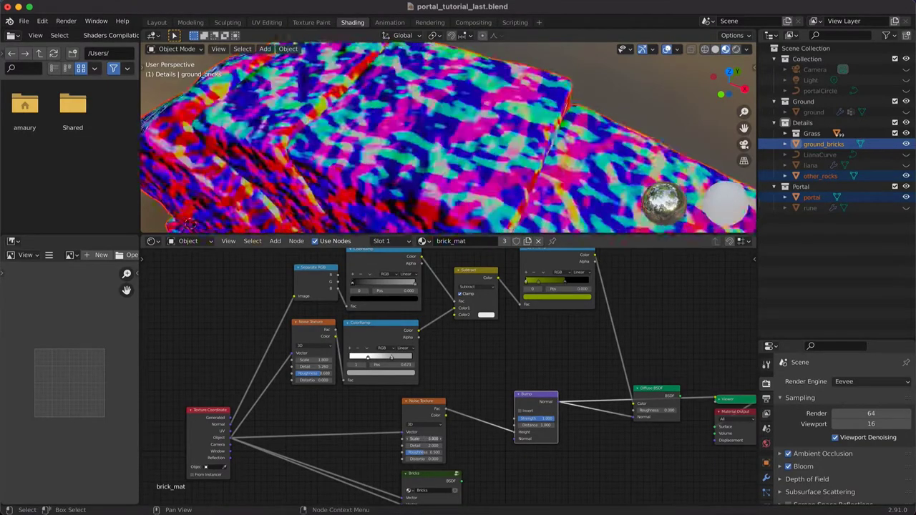
mouse_move(423, 439)
mouse_down()
mouse_move(446, 446)
mouse_move(423, 452)
mouse_move(440, 438)
mouse_move(430, 440)
mouse_up()
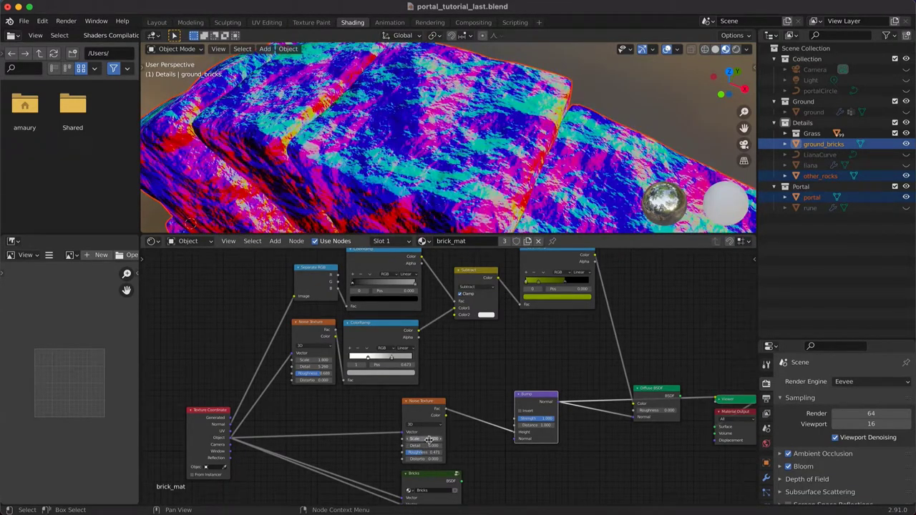
Send the Diffuse BSDF to the Material Output's Surface to view the shaded moss
ctrl+shift+click(654, 389)
scroll(465, 164, up, 5)
shift+scroll(465, 164, down, 3)
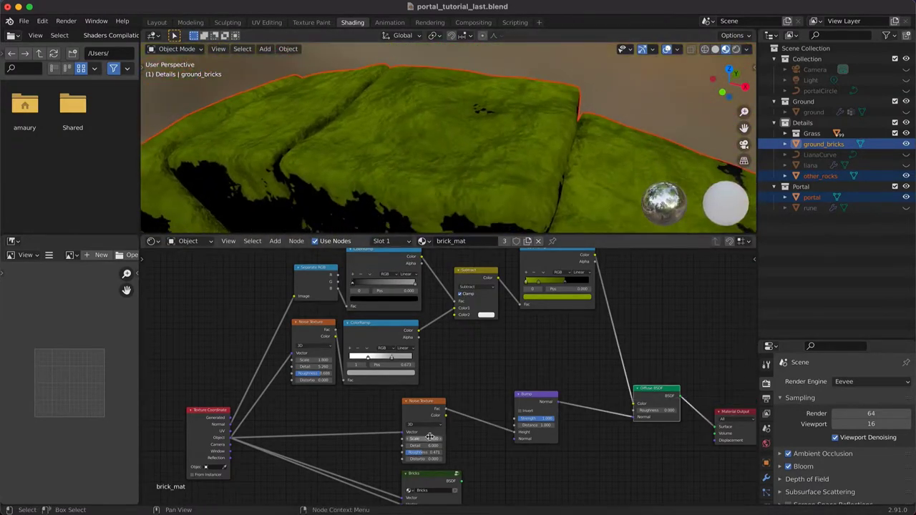
Set the bump noise's Scale to 0.640, Detail to 8.000 and Roughness to 0.510, and raise the Diffuse BSDF's Roughness
drag(428, 439, 422, 439)
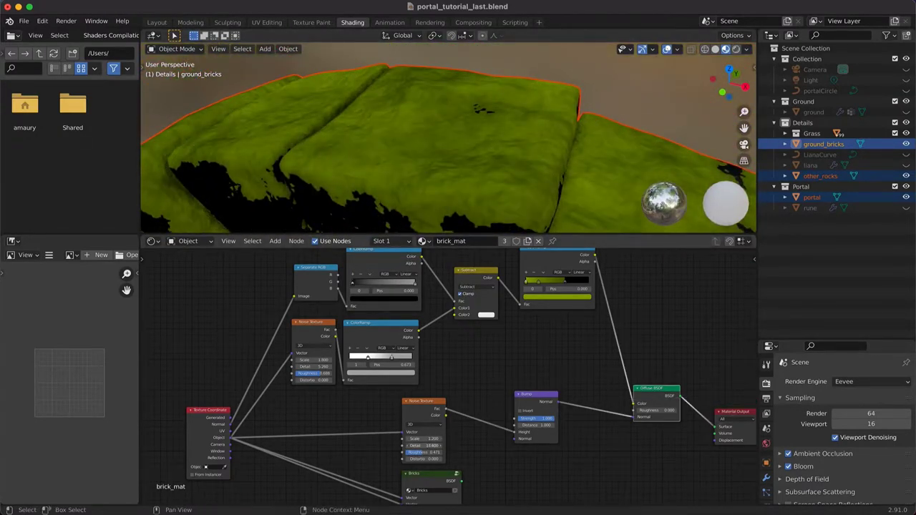
drag(423, 439, 425, 439)
drag(552, 398, 512, 406)
drag(439, 439, 441, 439)
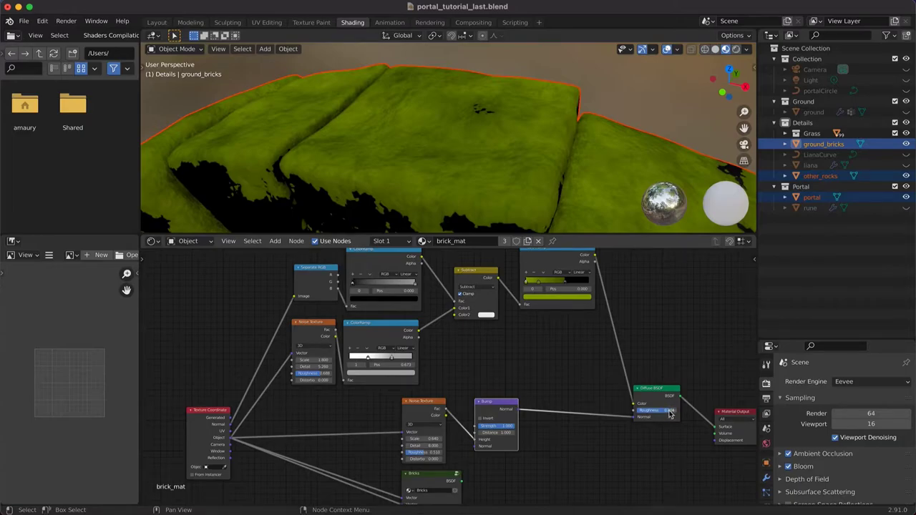
Rearrange the Diffuse BSDF and Bricks group nodes so Bricks sits below the bump nodes, and save the file
drag(657, 388, 636, 380)
scroll(511, 354, right, 3)
scroll(361, 341, down, 3)
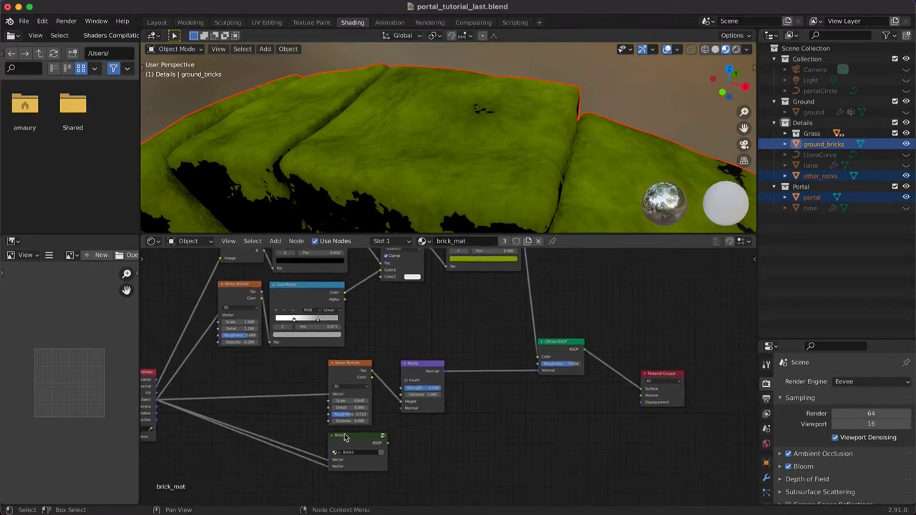
drag(346, 438, 422, 463)
scroll(450, 351, up, 3)
middle_drag(448, 351, 468, 345)
mouse_move(281, 369)
mouse_down()
mouse_move(297, 369)
mouse_move(281, 369)
mouse_up()
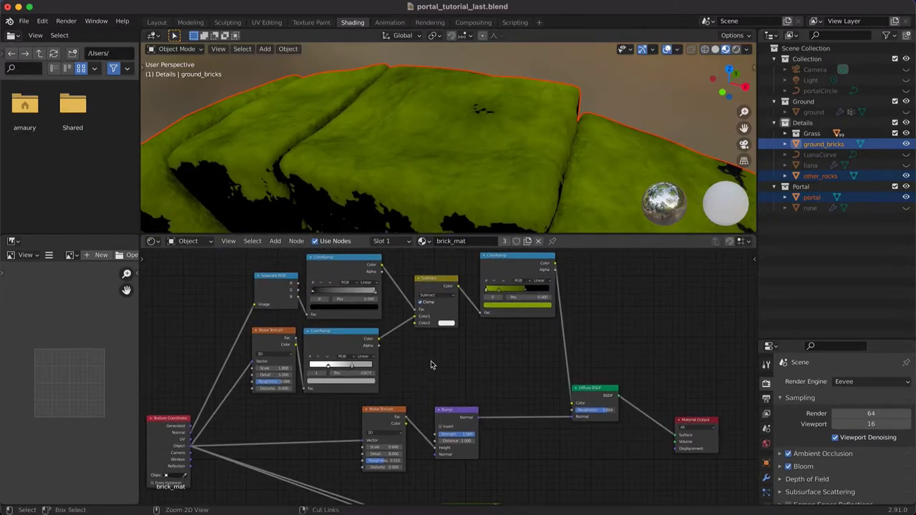
key(super+s)
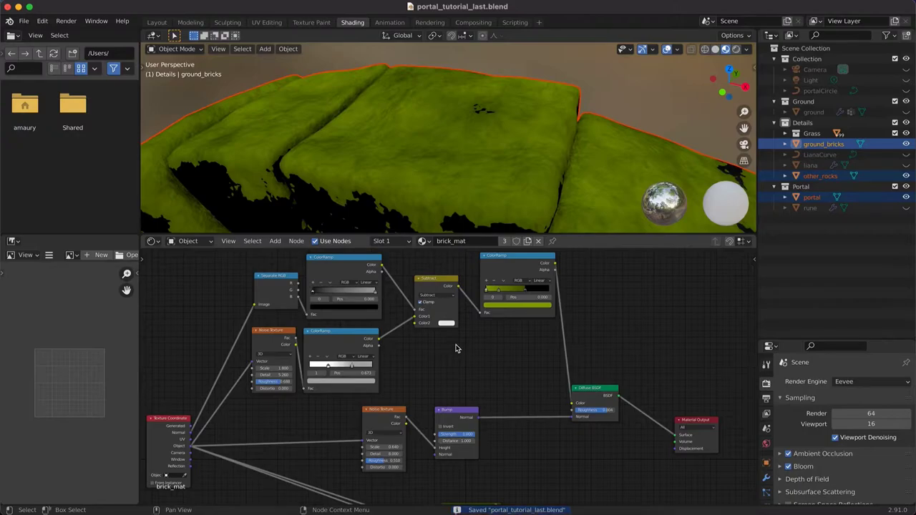
Move the Material Output node farther from the Diffuse BSDF and level with it to leave room between them
scroll(568, 373, right, 5)
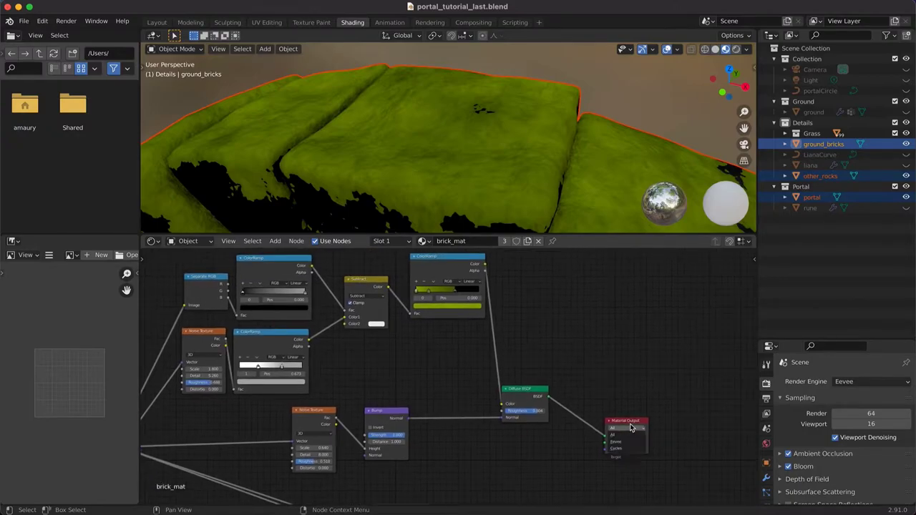
drag(632, 427, 692, 391)
click(560, 373)
scroll(561, 372, down, 3)
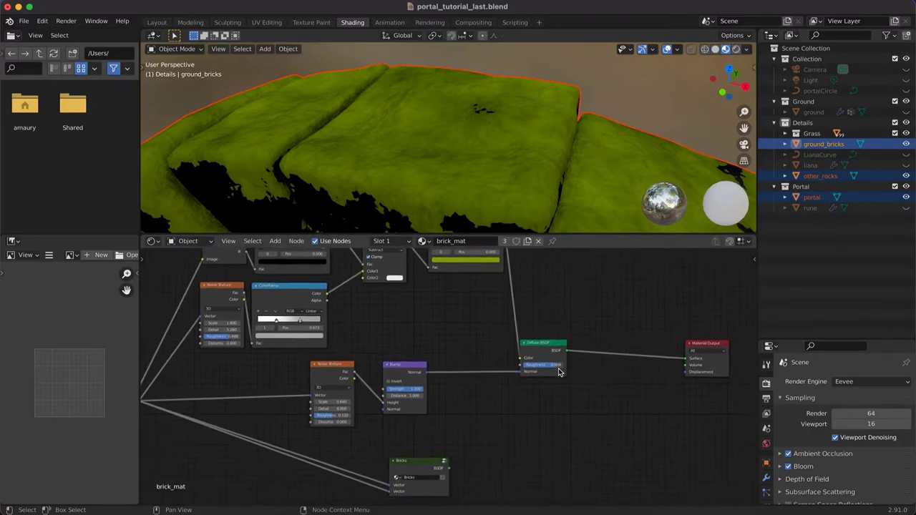
Add an Add Shader node and insert it on the link between the Diffuse BSDF and the Material Output
scroll(560, 373, up, 2)
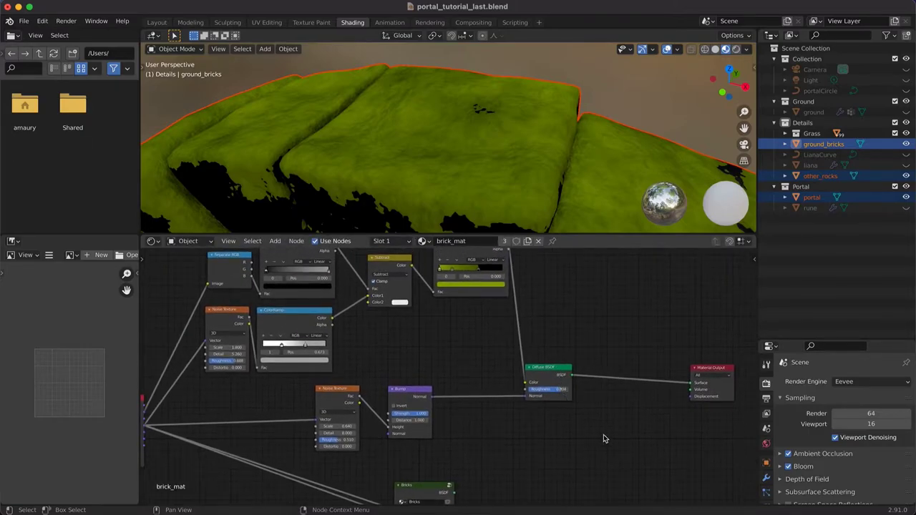
key(shift+a)
mouse_move(597, 426)
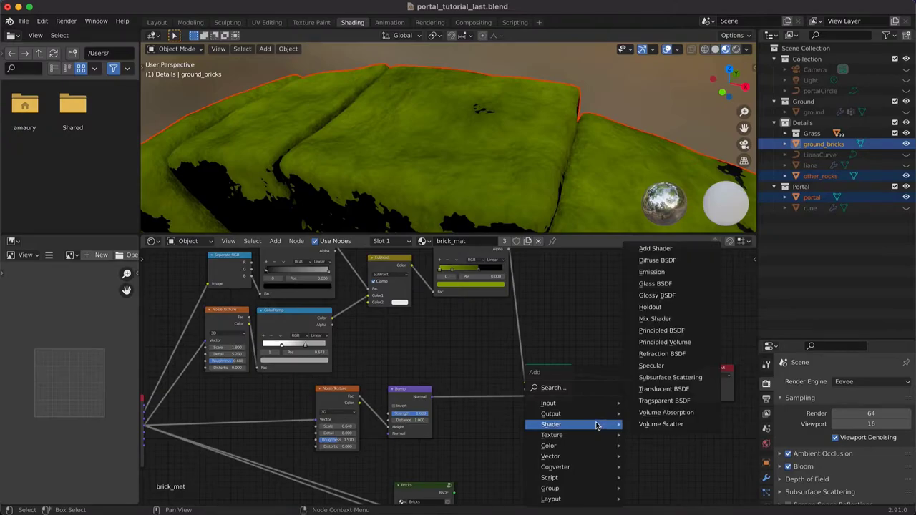
click(648, 248)
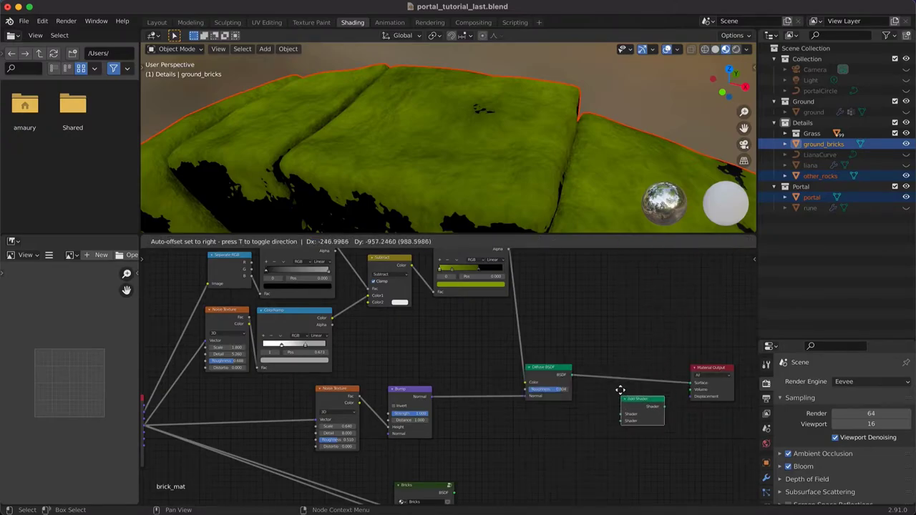
click(600, 429)
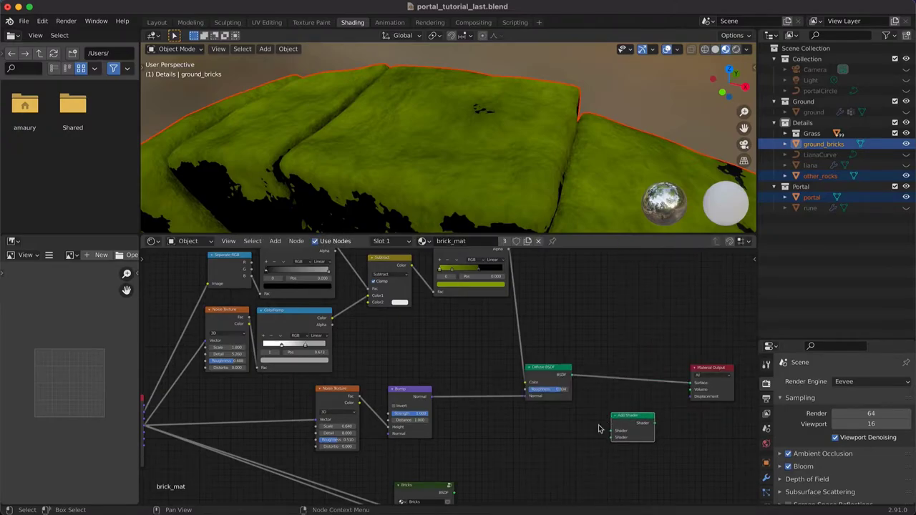
scroll(575, 435, up, 2)
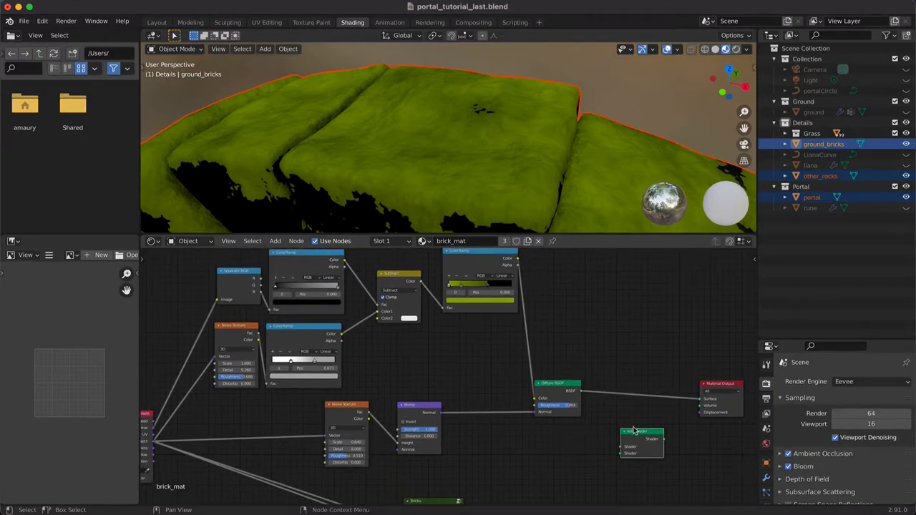
drag(634, 430, 639, 388)
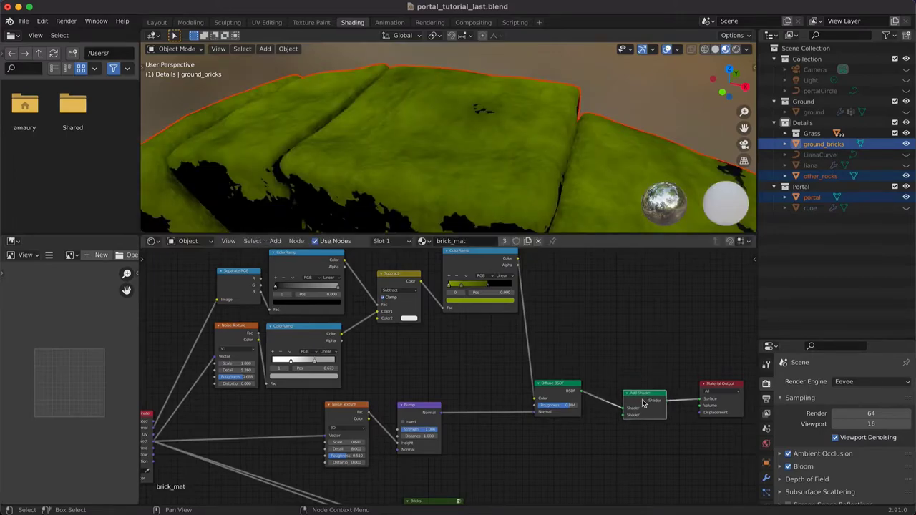
Add a Mix Shader node below the Add Shader and connect its output to the Add Shader's second Shader input
key(shift+a)
mouse_move(581, 466)
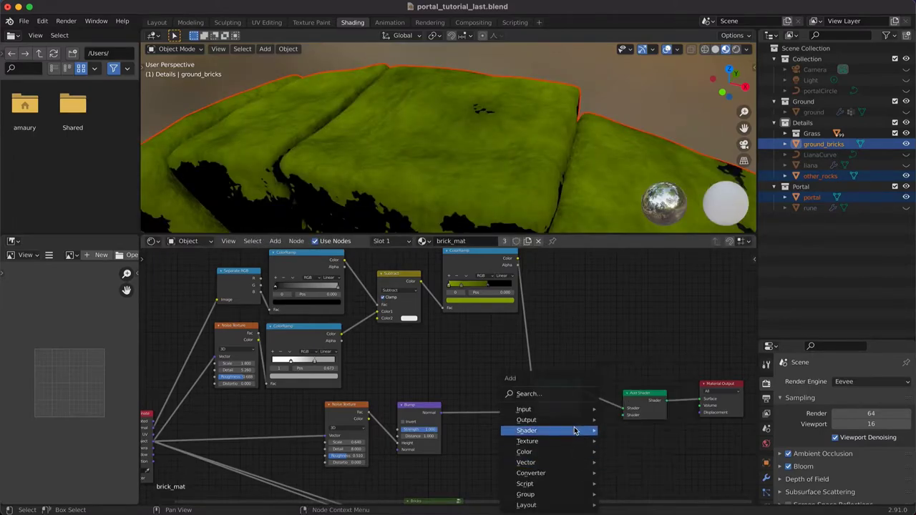
mouse_move(576, 431)
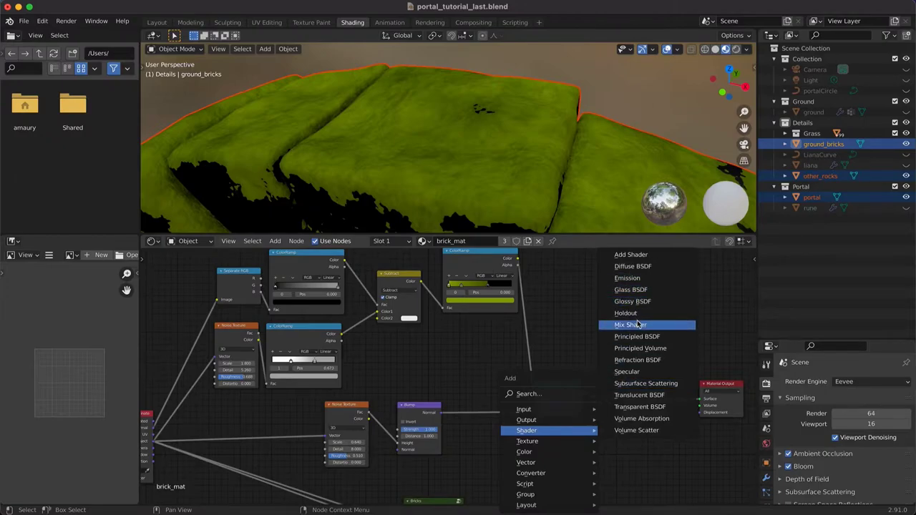
click(633, 324)
click(566, 464)
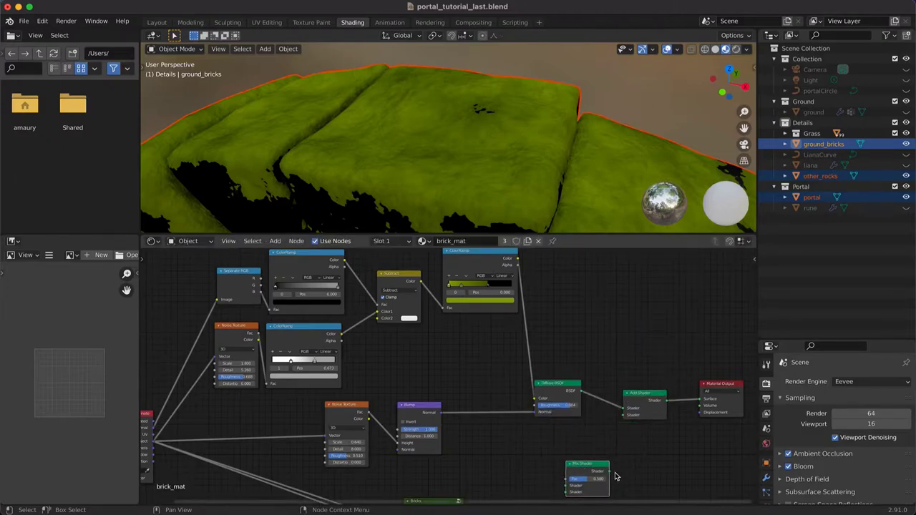
drag(610, 471, 610, 467)
drag(624, 421, 624, 420)
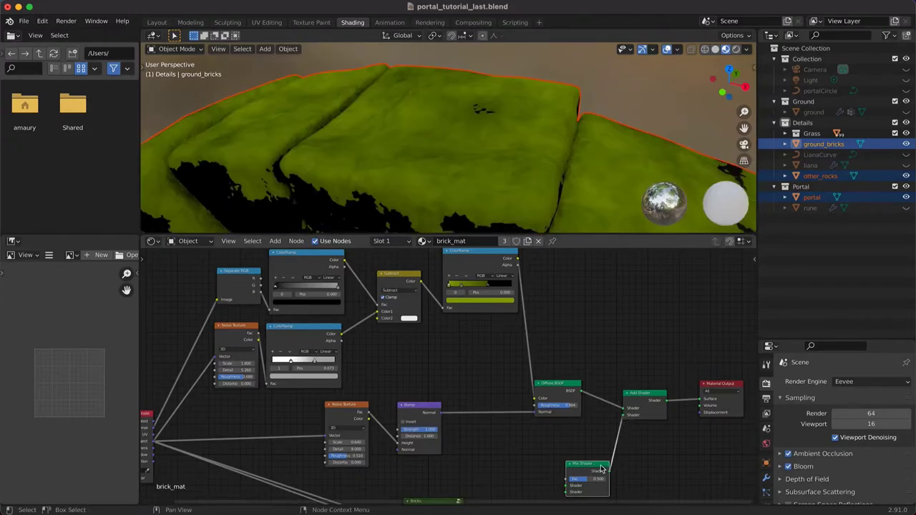
drag(598, 466, 611, 467)
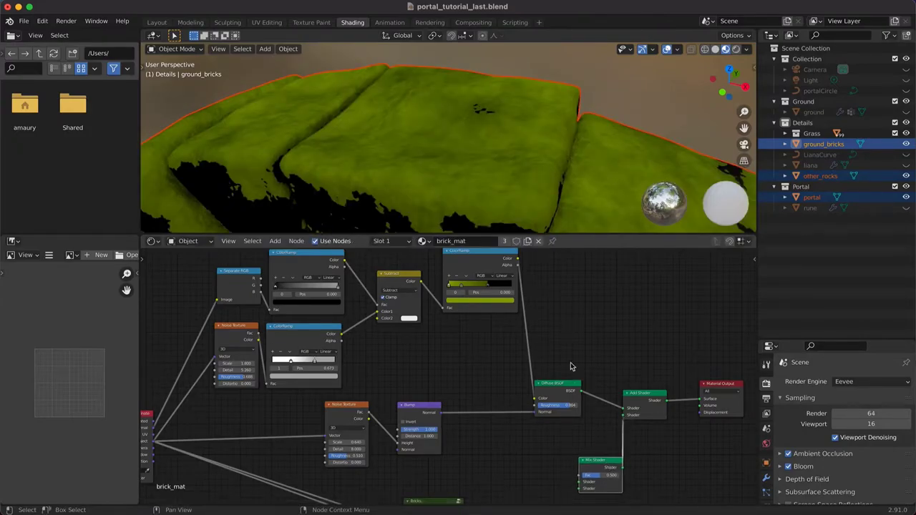
Add an RGB to BW node beside the green ColorRamp and feed the ramp's Color output into it
scroll(547, 289, down, 3)
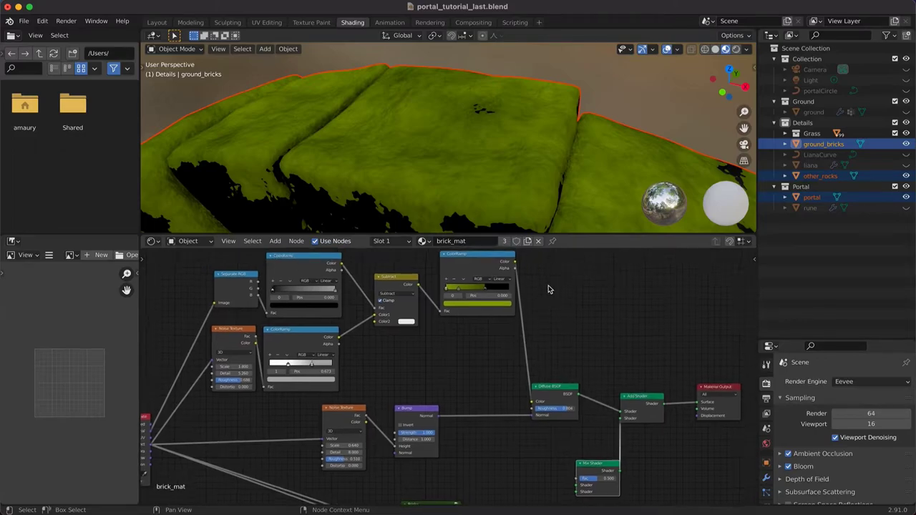
scroll(548, 290, down, 3)
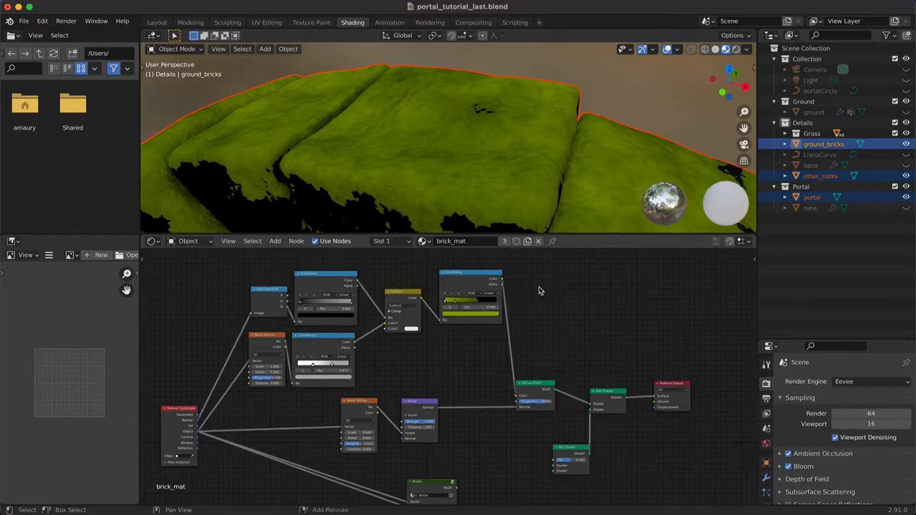
key(shift+a)
mouse_move(540, 290)
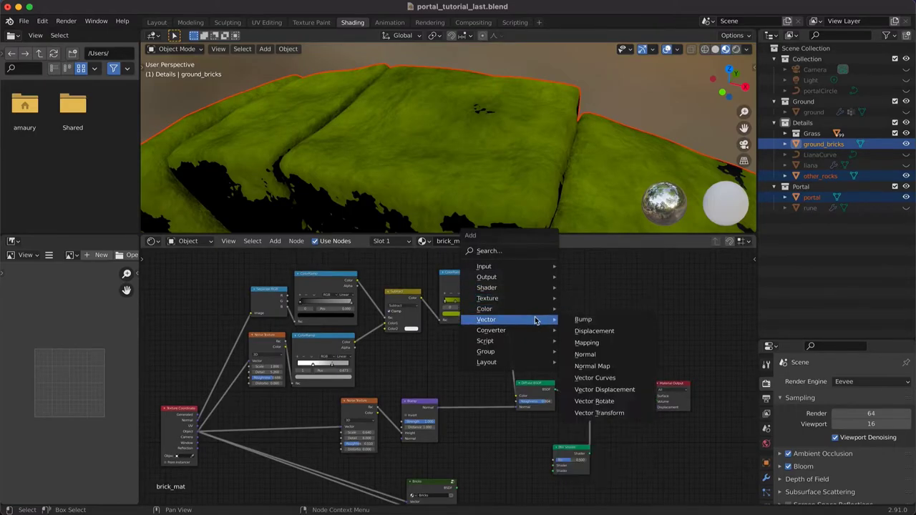
mouse_move(535, 332)
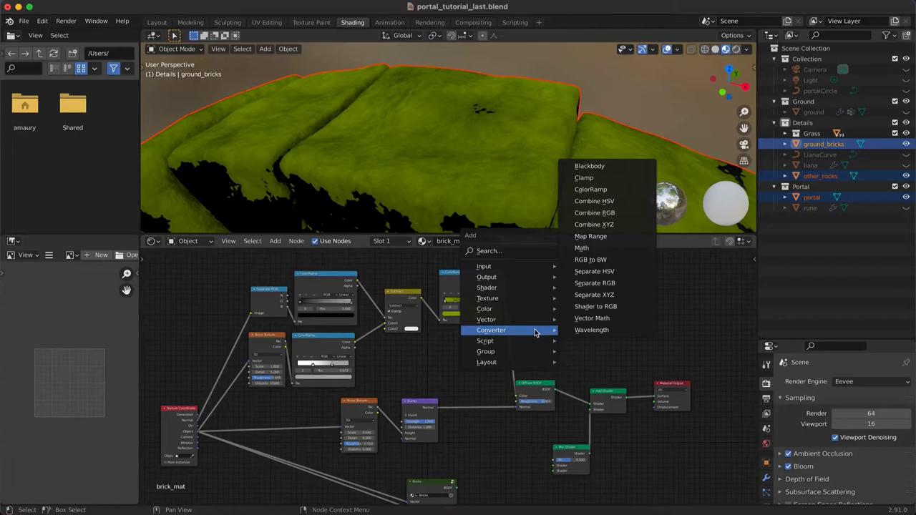
click(603, 260)
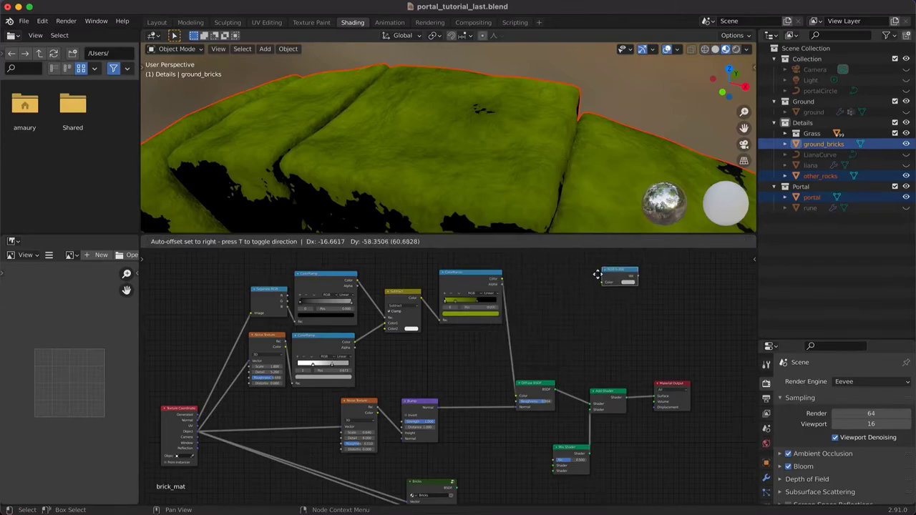
click(542, 290)
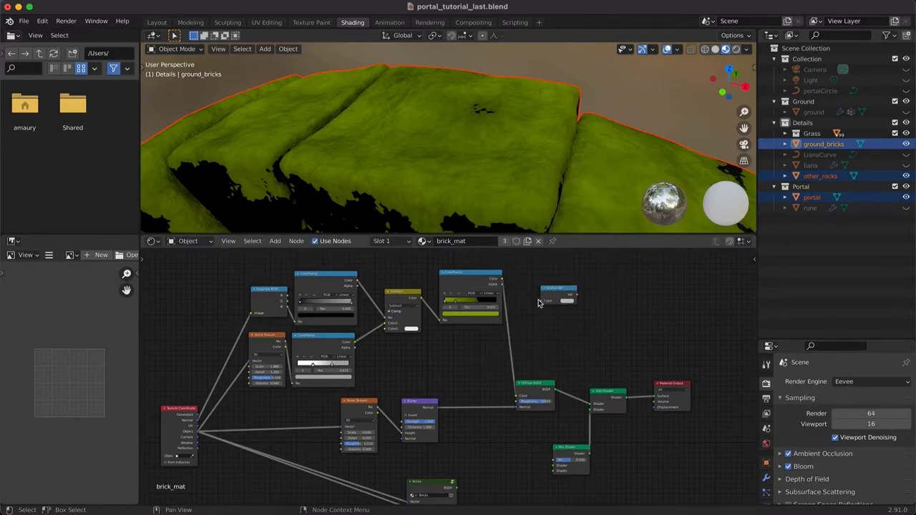
drag(542, 301, 502, 279)
drag(554, 294, 541, 286)
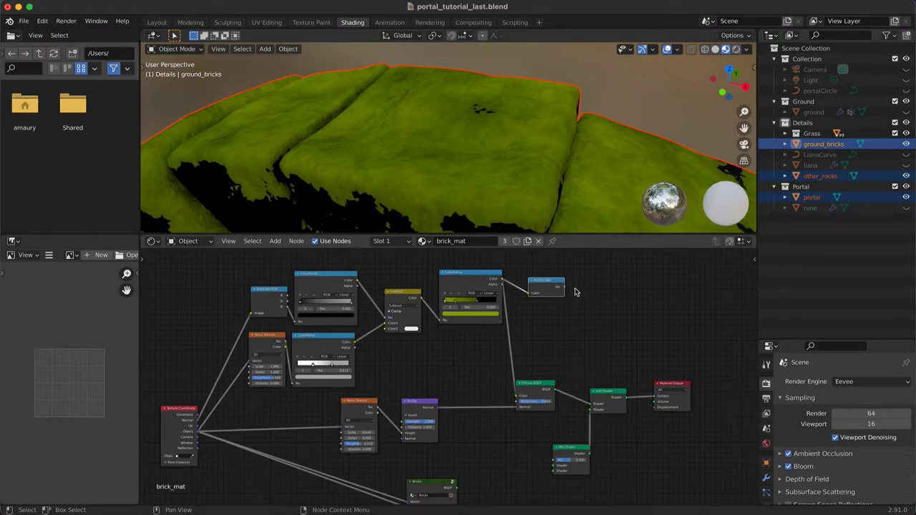
Add a ColorRamp after the RGB to BW node and connect the Val output to its Fac input
key(shift+a)
mouse_move(605, 299)
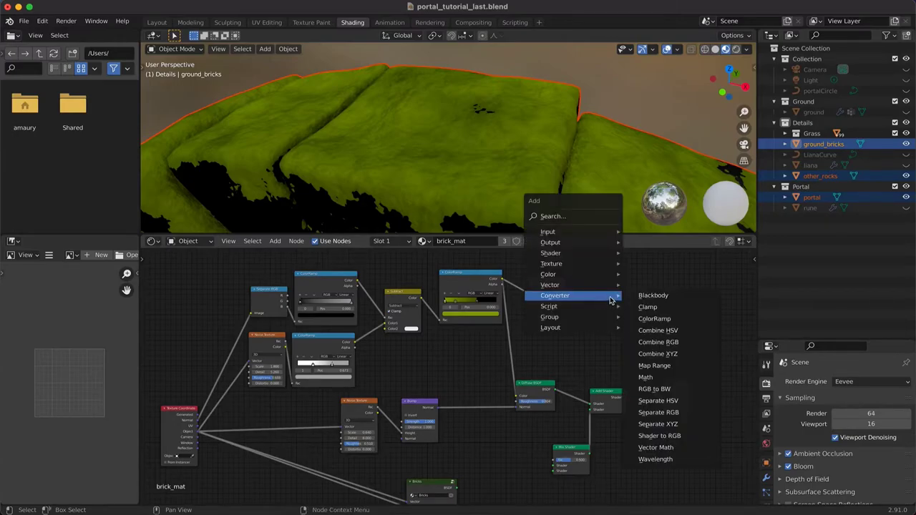
click(654, 319)
click(587, 262)
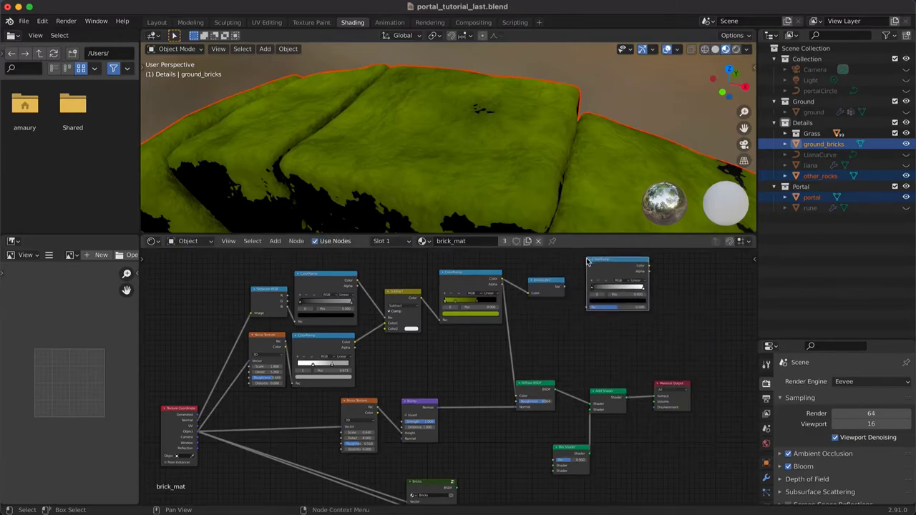
drag(588, 307, 537, 269)
drag(611, 270, 588, 293)
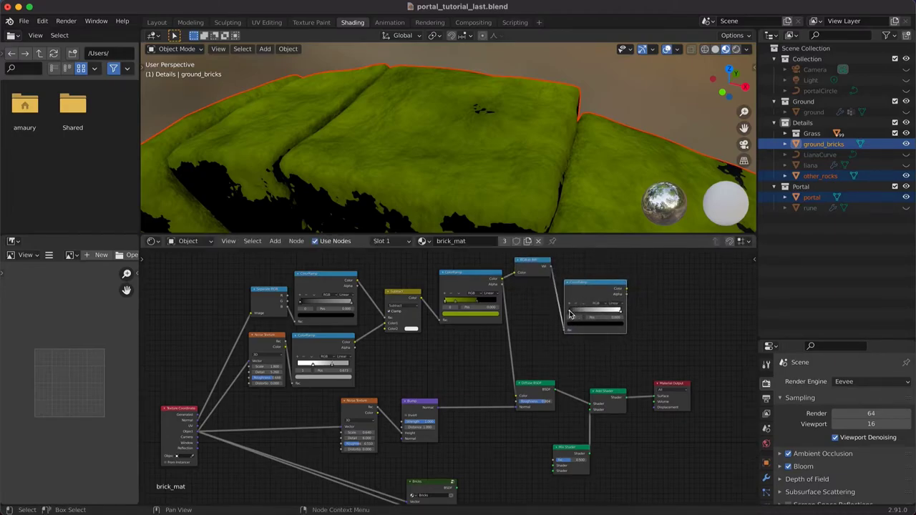
Preview the new ColorRamp on the bricks and move its white stop right beside the black stop for a hard-edged mask
ctrl+shift+click(600, 289)
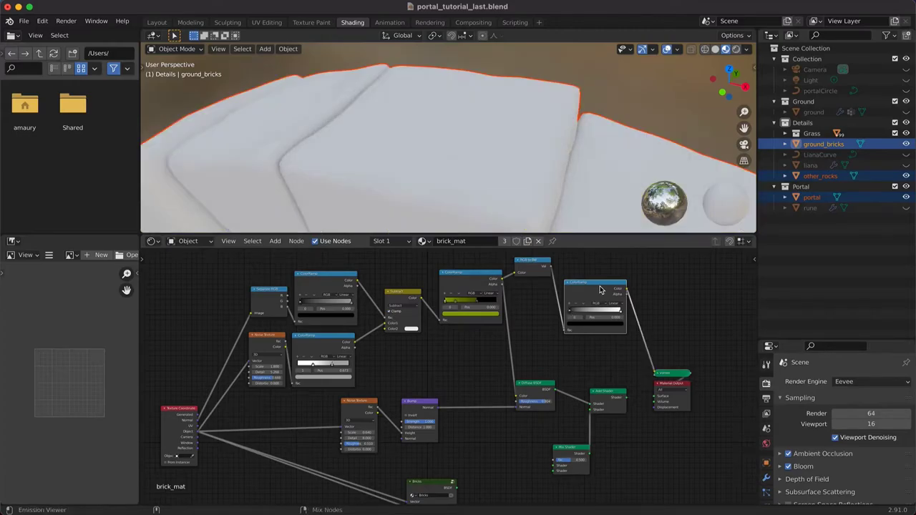
click(573, 328)
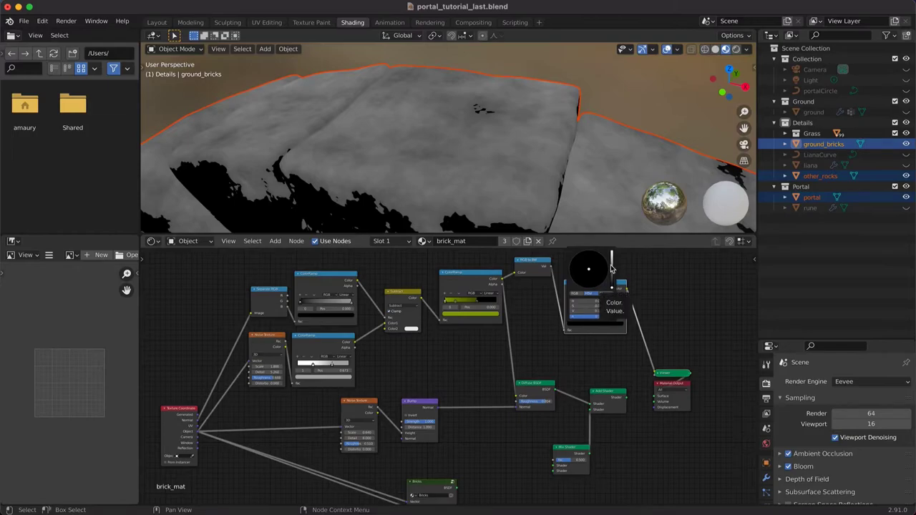
mouse_move(612, 269)
mouse_down()
mouse_move(612, 252)
mouse_move(612, 262)
mouse_up()
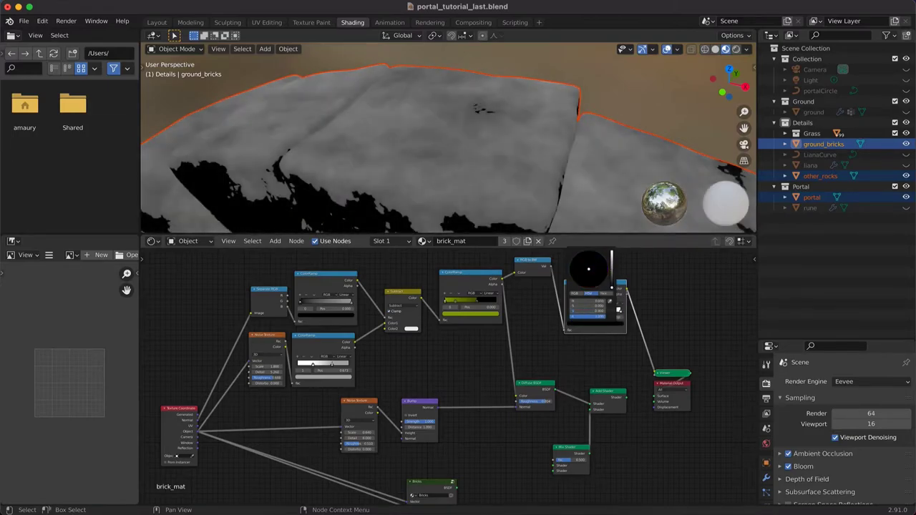
drag(620, 316, 587, 332)
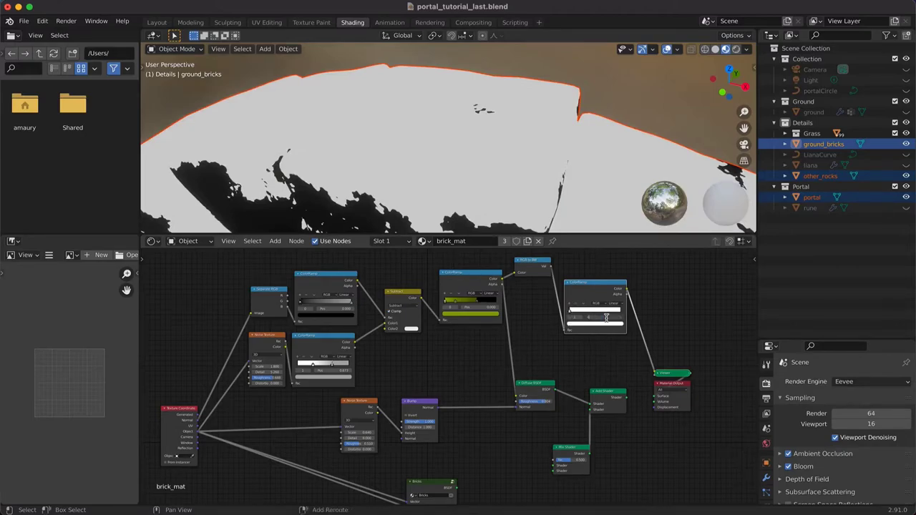
mouse_move(606, 317)
mouse_down()
mouse_move(596, 318)
mouse_move(590, 300)
mouse_up()
click(574, 325)
click(570, 313)
Delete the preview Viewer node and shift the Material Output, Add Shader and Mix Shader nodes farther from the Diffuse BSDF
mouse_move(702, 449)
middle_down()
mouse_move(644, 407)
mouse_move(624, 430)
middle_up()
click(595, 356)
key(x)
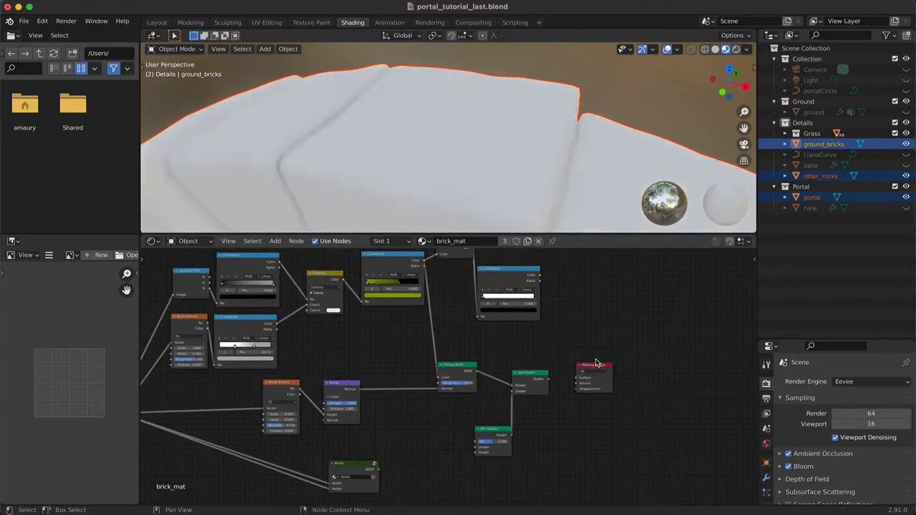
drag(596, 364, 654, 343)
drag(533, 376, 575, 373)
drag(498, 433, 542, 431)
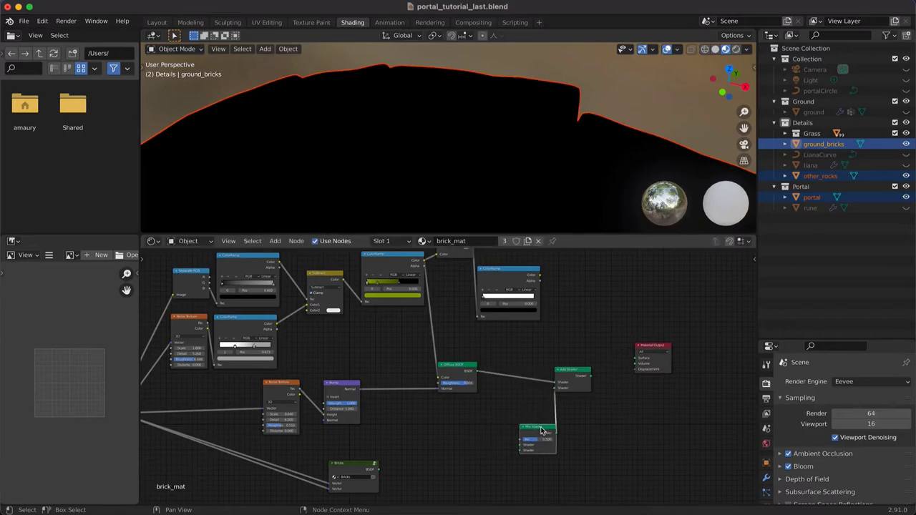
Connect the black-and-white mask ColorRamp's Color to the Mix Shader's Fac, previewing the ramp and the Mix Shader
ctrl+shift+click(529, 277)
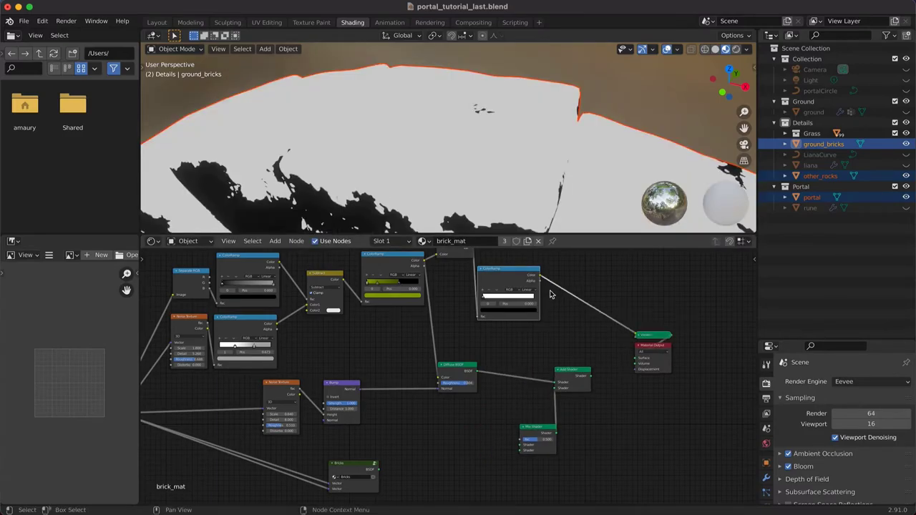
drag(540, 278, 522, 441)
click(542, 434)
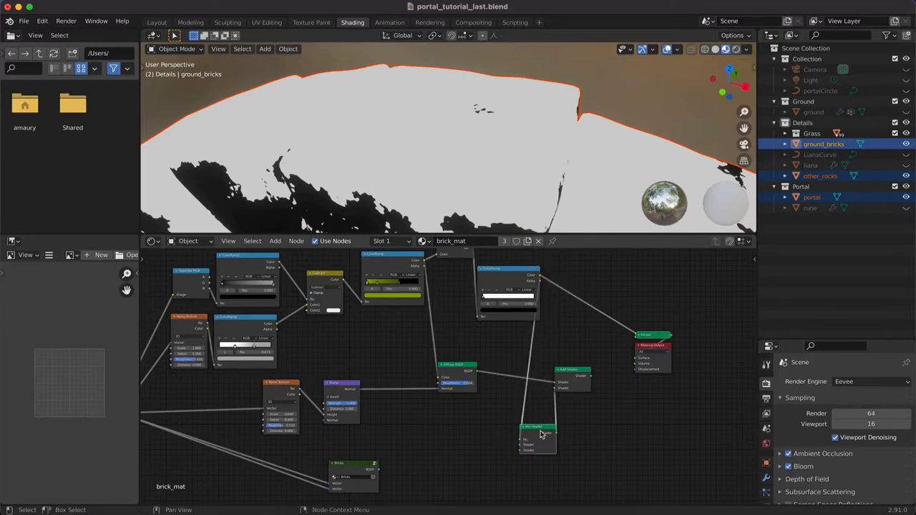
ctrl+shift+click(542, 434)
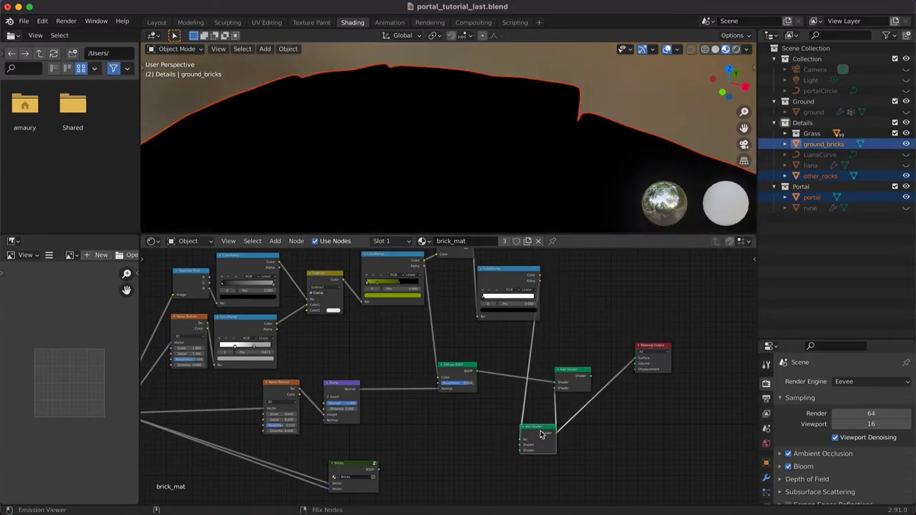
Send the Add Shader to the Material Output's Surface and connect the Bricks group's BSDF to the Mix Shader's first Shader input
click(575, 377)
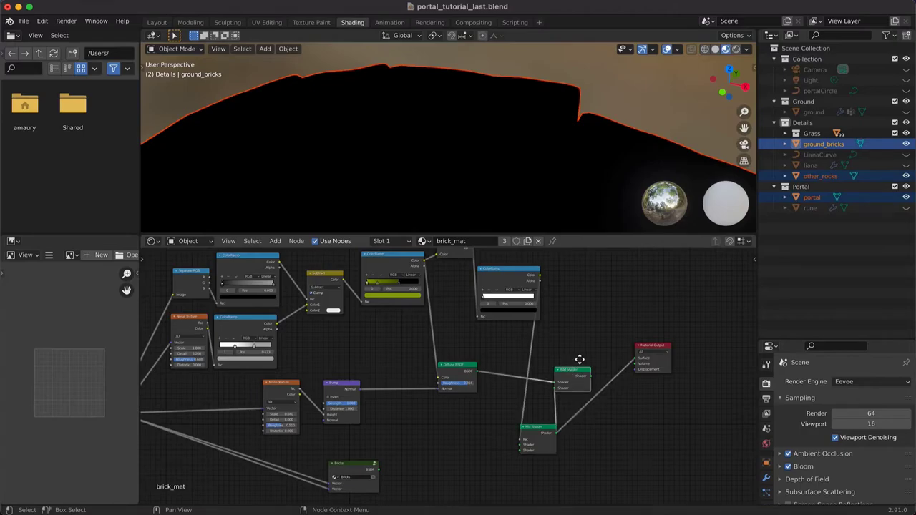
drag(573, 370, 579, 355)
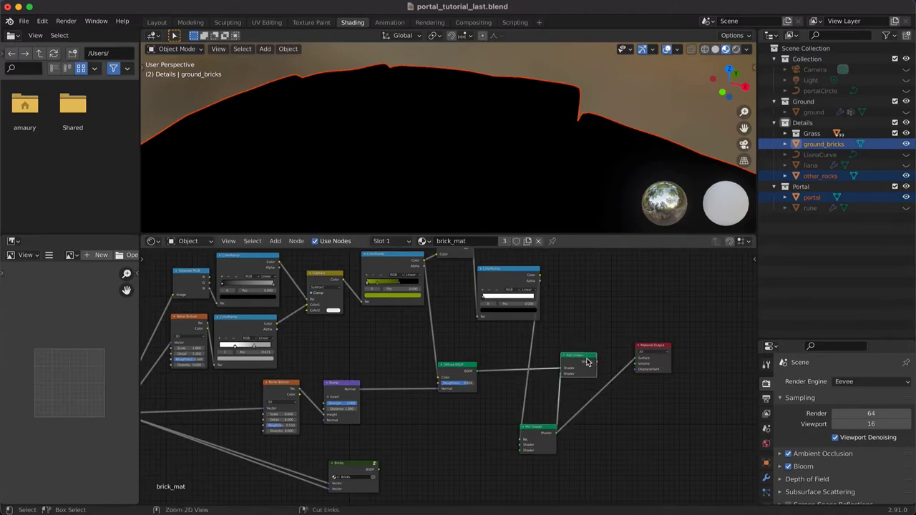
ctrl+shift+click(587, 362)
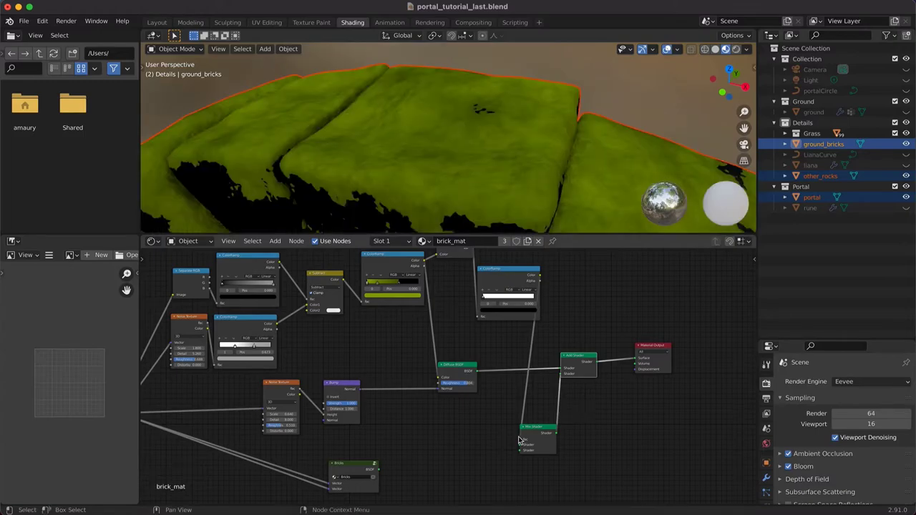
drag(377, 471, 521, 448)
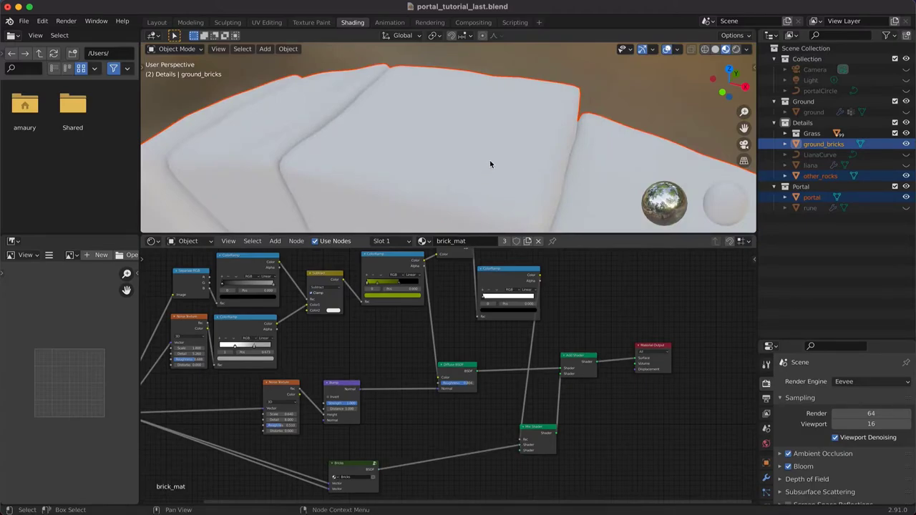
scroll(490, 160, down, 5)
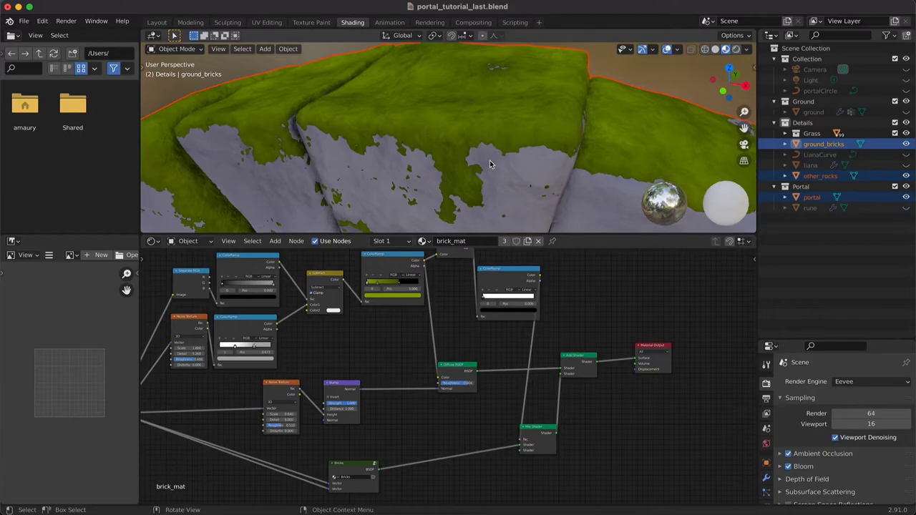
Deselect the brick objects and shift the green stop of the moss ColorRamp to adjust the moss tone
scroll(490, 161, down, 3)
scroll(489, 161, down, 5)
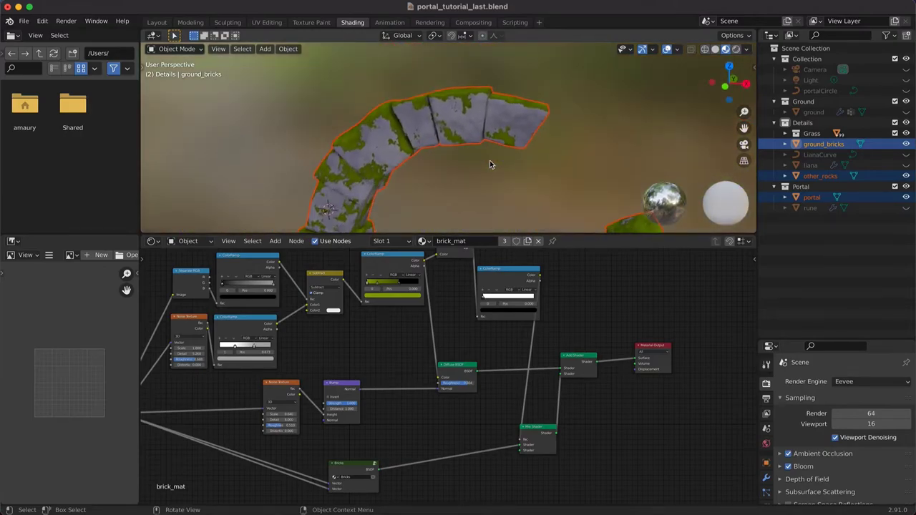
click(504, 172)
scroll(456, 156, up, 5)
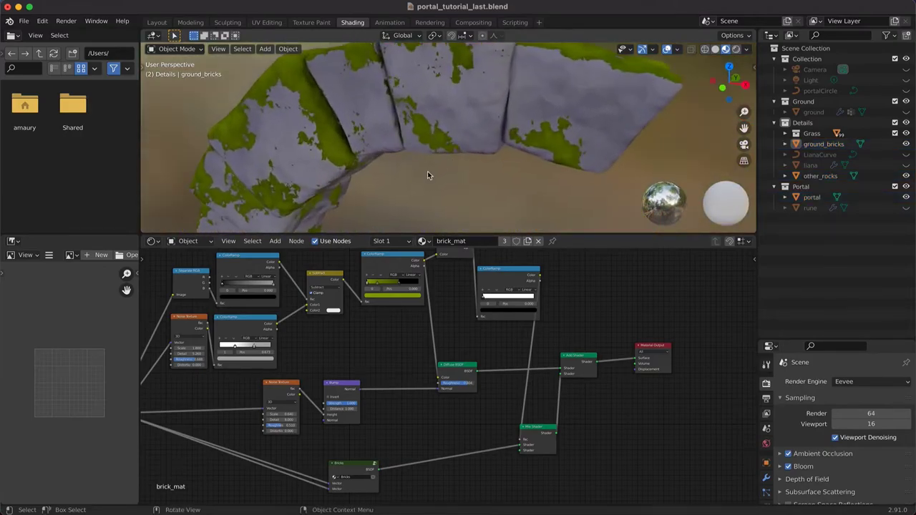
scroll(427, 171, left, 5)
click(371, 296)
drag(417, 234, 418, 236)
click(378, 282)
drag(378, 284, 390, 284)
Try another position for the dark green stop of the moss ColorRamp and undo the change
scroll(444, 187, down, 5)
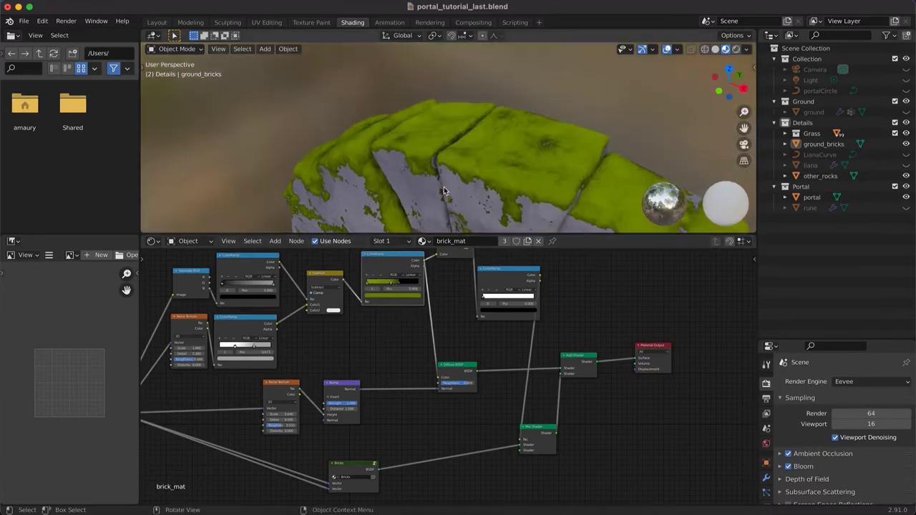
click(394, 294)
drag(409, 245, 410, 246)
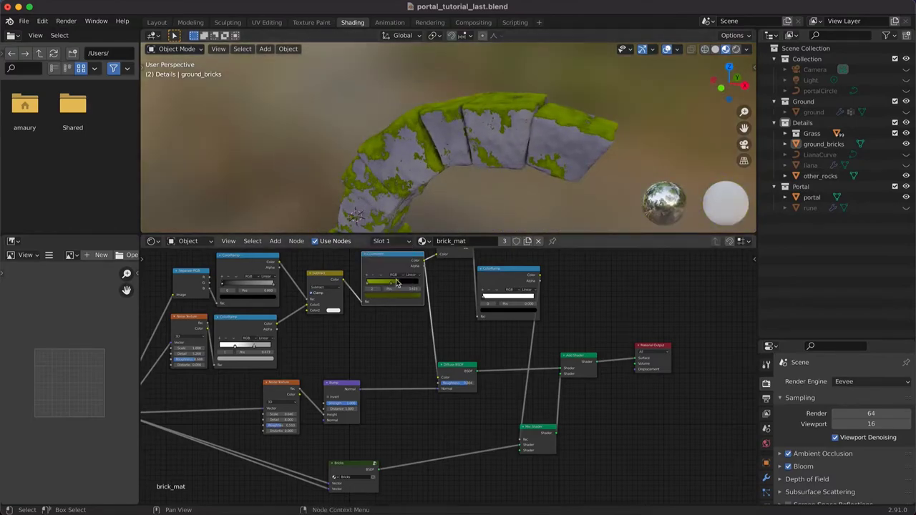
key(super+z)
click(392, 284)
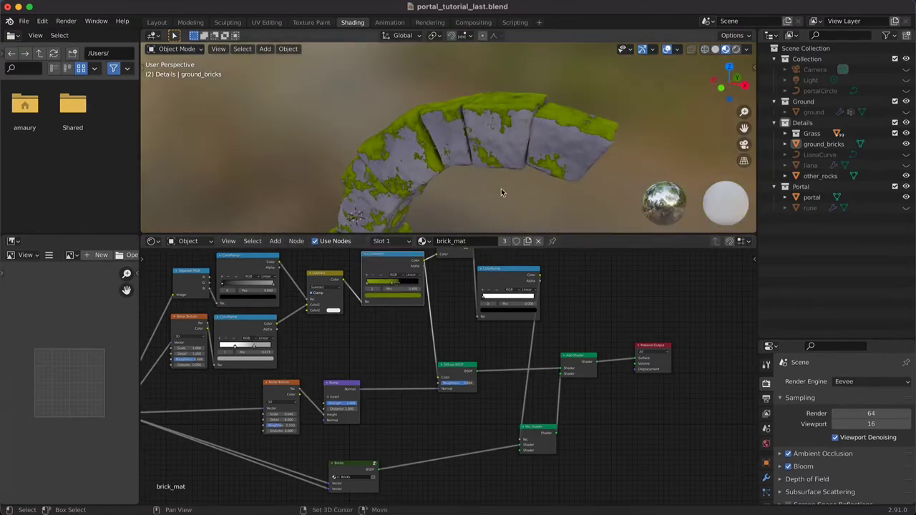
Fine-tune the gray stop of the moss mask's noise ColorRamp and raise the Roughness of its Noise Texture slightly
shift+middle_drag(504, 192, 489, 137)
drag(254, 346, 253, 347)
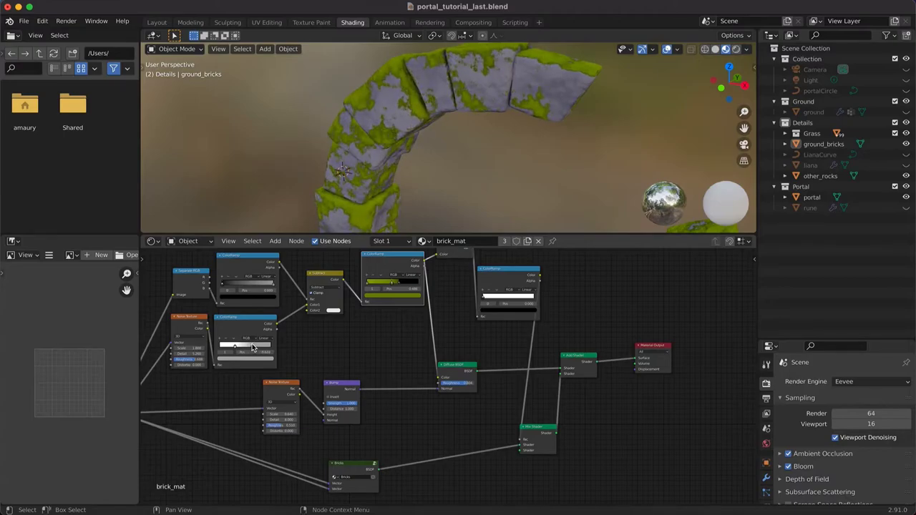
click(252, 358)
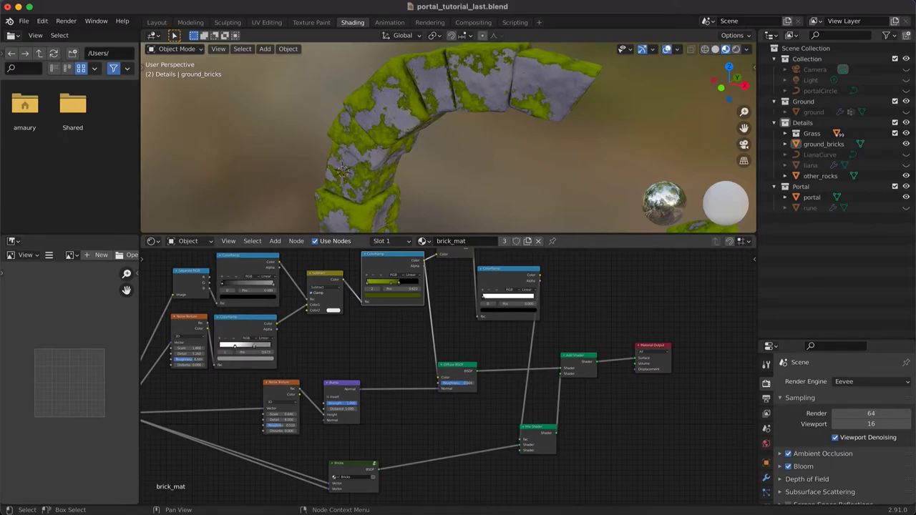
drag(190, 359, 192, 359)
scroll(411, 163, up, 8)
scroll(411, 163, down, 8)
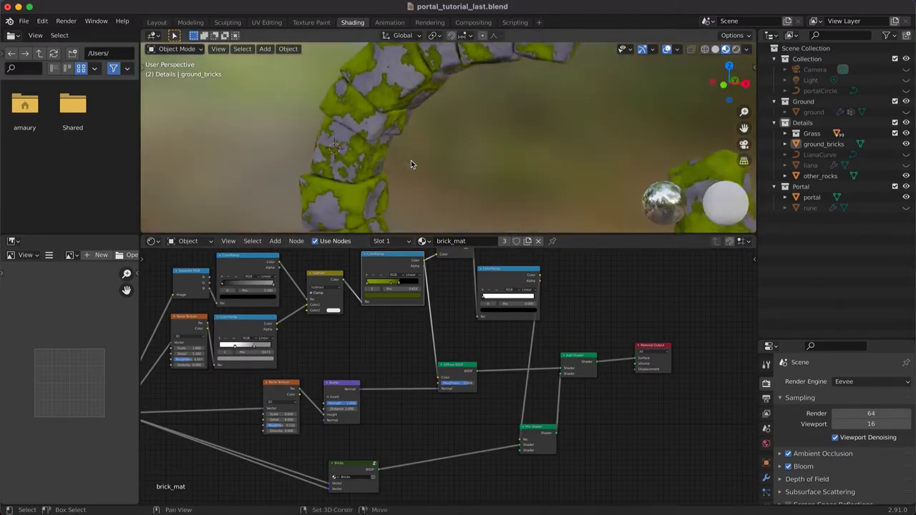
Check the moss distribution over the whole portal and save the file
scroll(412, 164, down, 5)
middle_drag(411, 167, 468, 151)
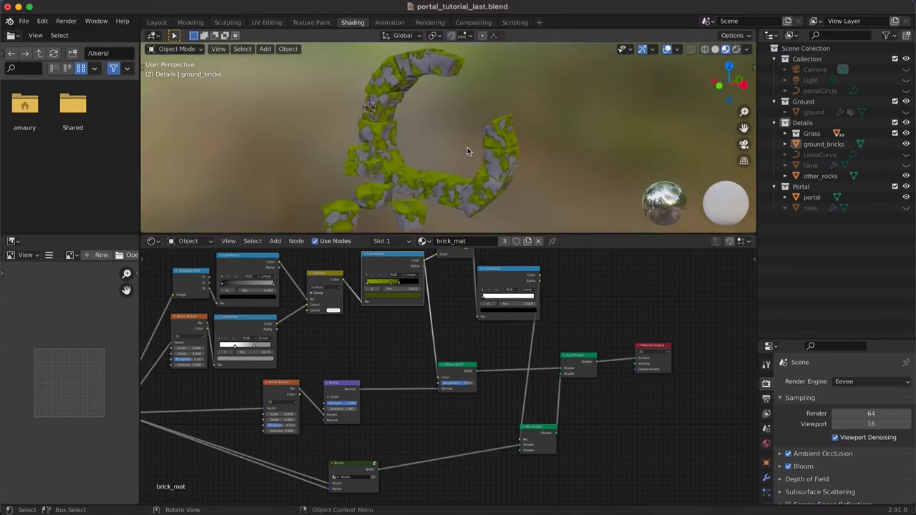
key(super+s)
Rearrange the Mix Shader, Add Shader and Material Output nodes into a tidy row after the moss and bricks nodes
scroll(372, 339, left, 3)
scroll(373, 340, down, 2)
scroll(372, 339, right, 2)
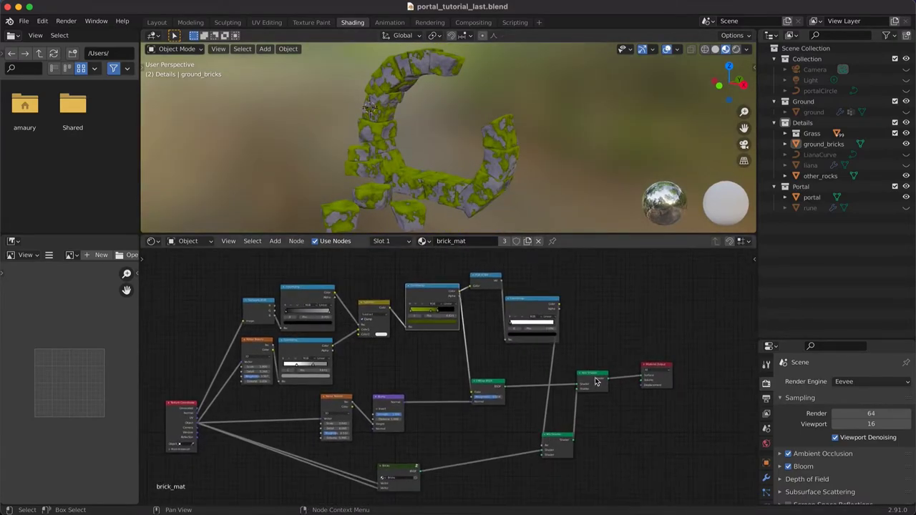
drag(595, 377, 617, 374)
drag(562, 439, 573, 398)
drag(574, 431, 694, 370)
click(630, 429)
Combine all the moss nodes, from the Separate RGB and Noise Textures through the Diffuse BSDF and mask ColorRamp, into one node group
drag(230, 282, 425, 369)
shift+click(488, 382)
shift+click(392, 402)
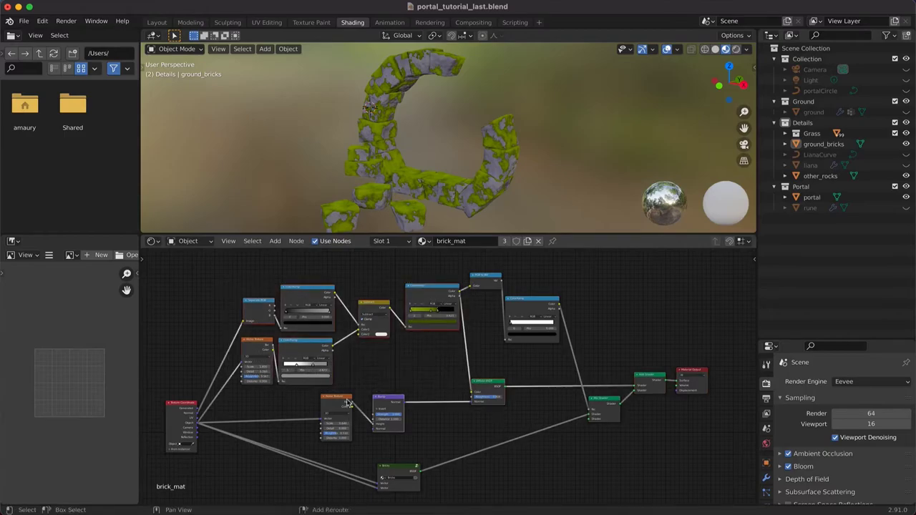
shift+click(341, 404)
shift+click(522, 303)
shift+click(489, 281)
key(g)
right_click(528, 339)
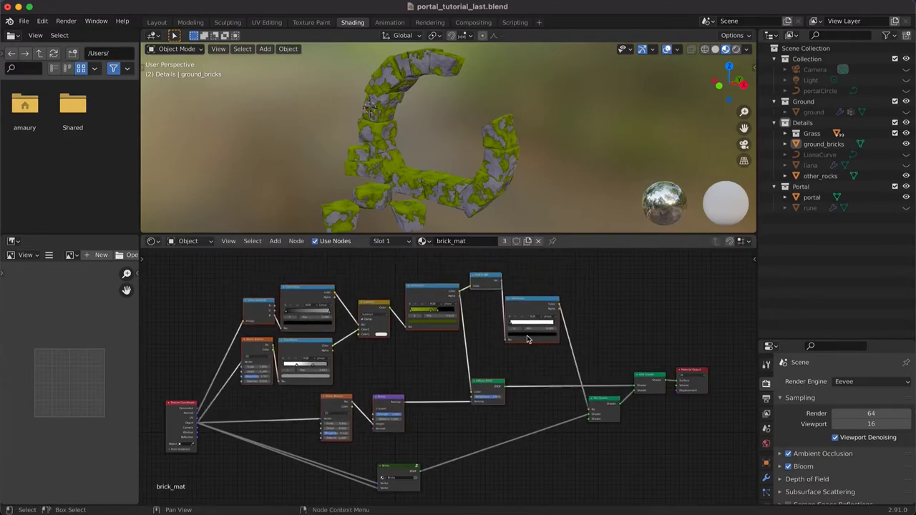
key(ctrl+g)
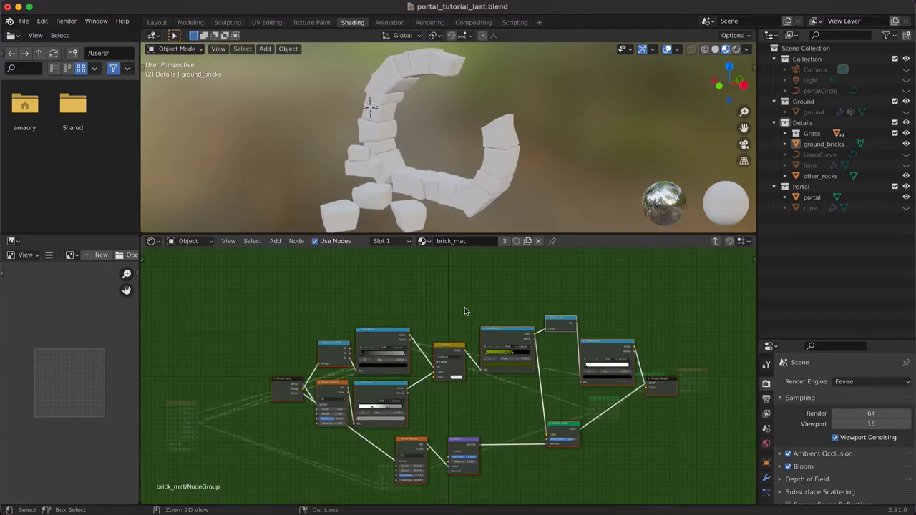
key(Tab)
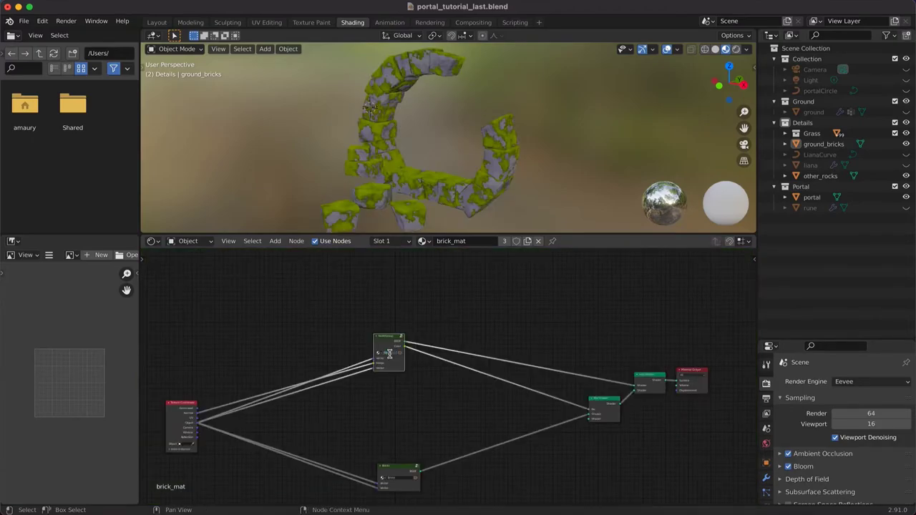
Name the new node group Moss and place the Moss and Bricks groups close together, one above the other
double_click(390, 353)
text(Moss)
key(Return)
key(ctrl+s)
drag(391, 345, 401, 379)
drag(406, 466, 408, 430)
click(438, 411)
Unhide all the hidden scene objects to show the full portal scene with grass, vines and rune
middle_drag(465, 169, 479, 198)
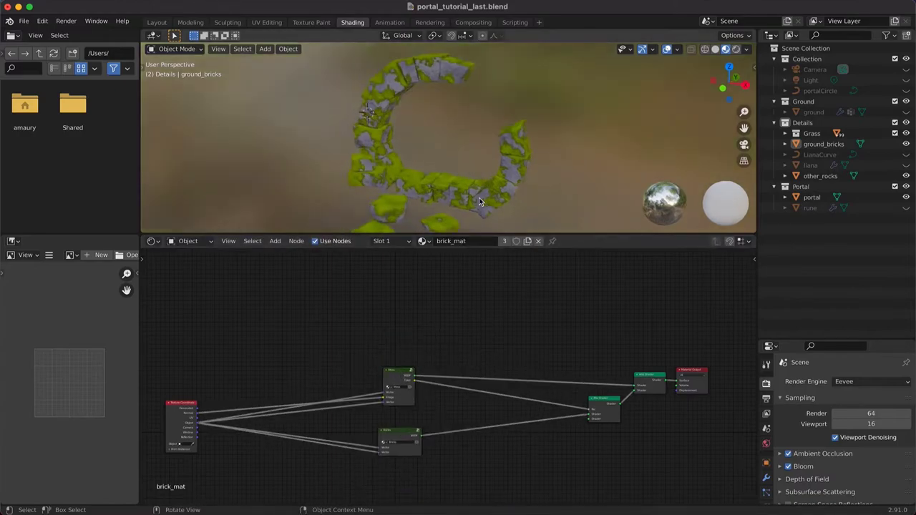
key(alt+h)
click(543, 91)
middle_drag(544, 90, 508, 109)
scroll(535, 103, up, 3)
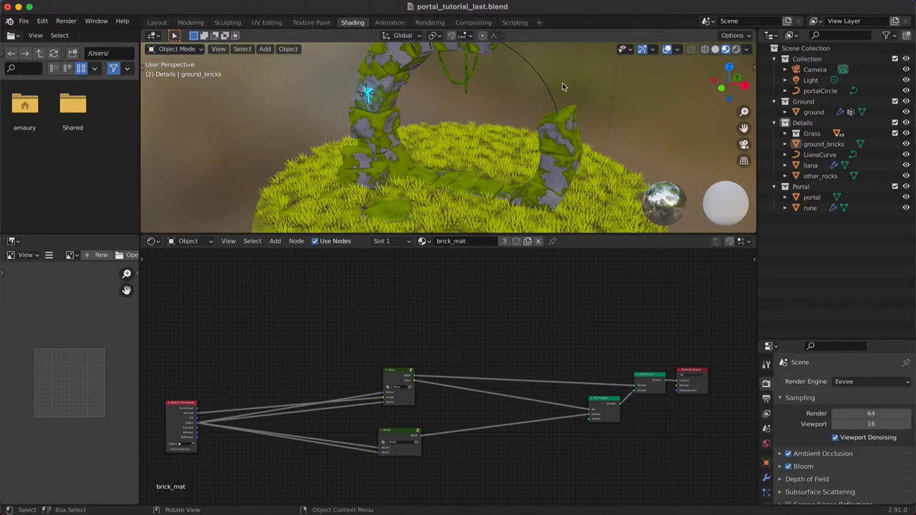
Switch to the Layout workspace and display the whole portal scene in solid shading
click(156, 24)
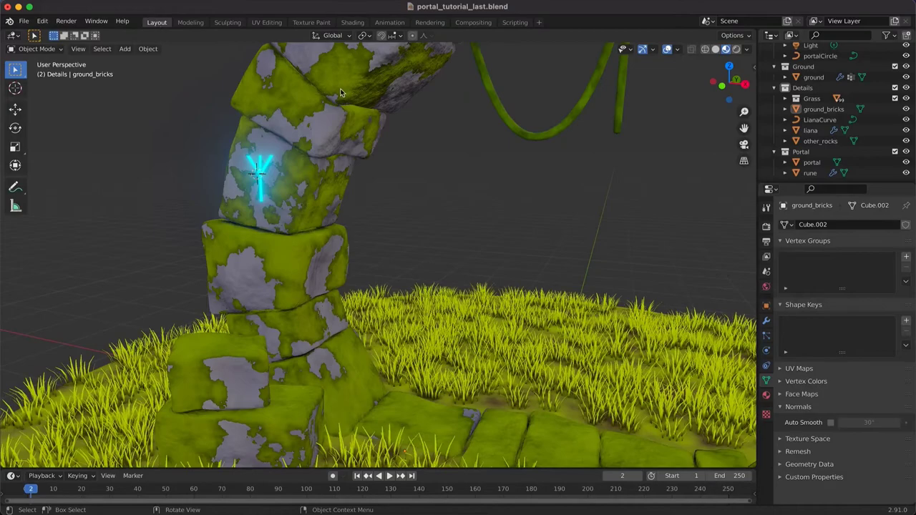
scroll(451, 186, down, 6)
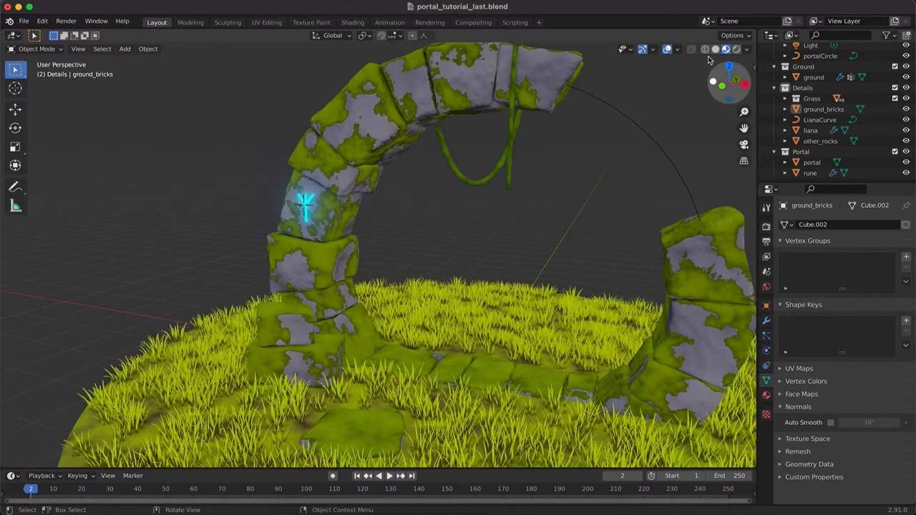
click(715, 49)
middle_drag(508, 204, 480, 217)
scroll(508, 209, down, 2)
Add an ico sphere with 2 subdivisions and a radius of 0.12 m
key(shift+a)
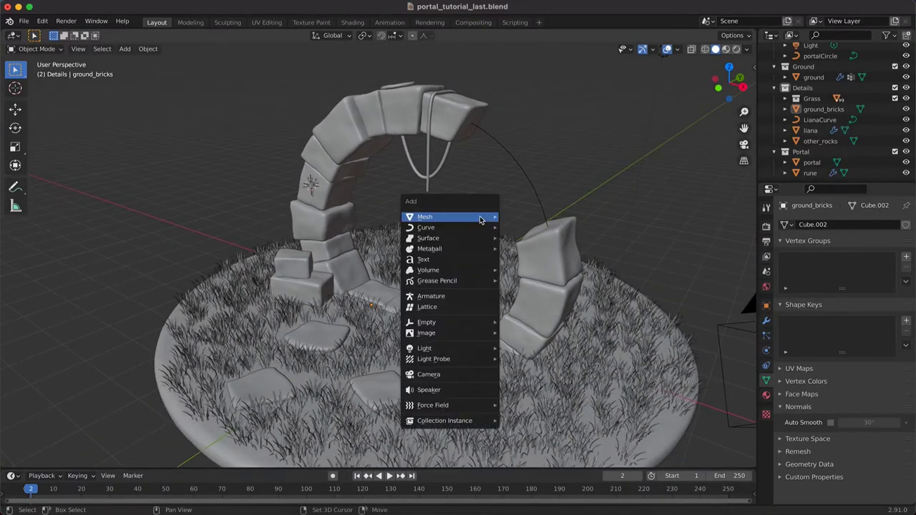
mouse_move(480, 216)
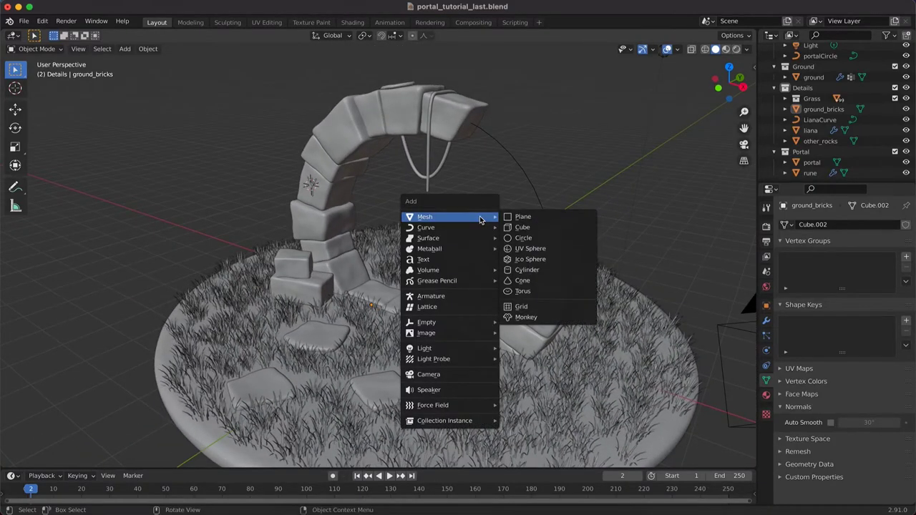
click(528, 261)
drag(136, 366, 111, 366)
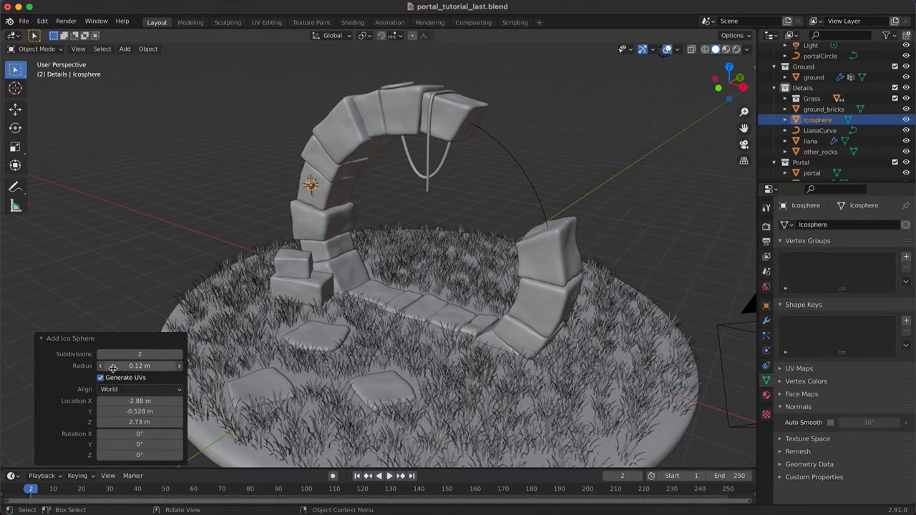
From the top view, move the ico sphere about 3.69 m in X and -0.74 m in Y, away from the rune
middle_drag(292, 249, 306, 284)
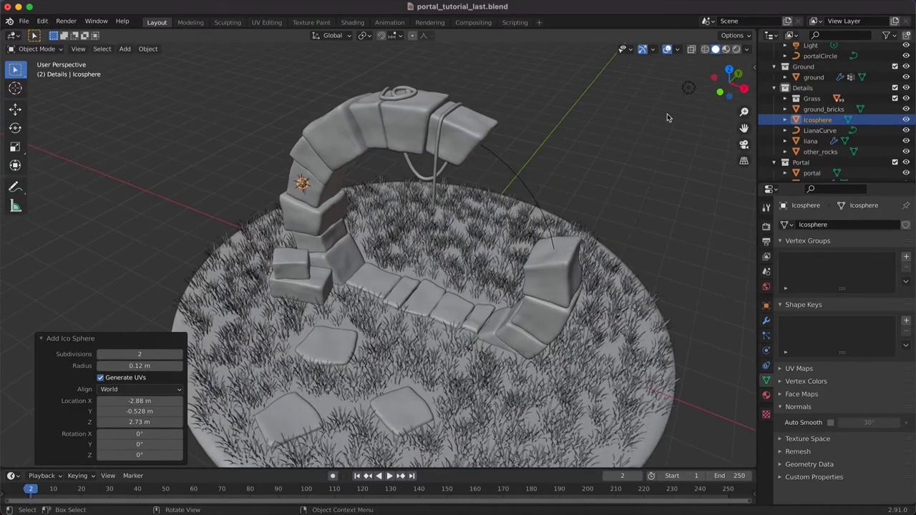
click(730, 68)
key(g)
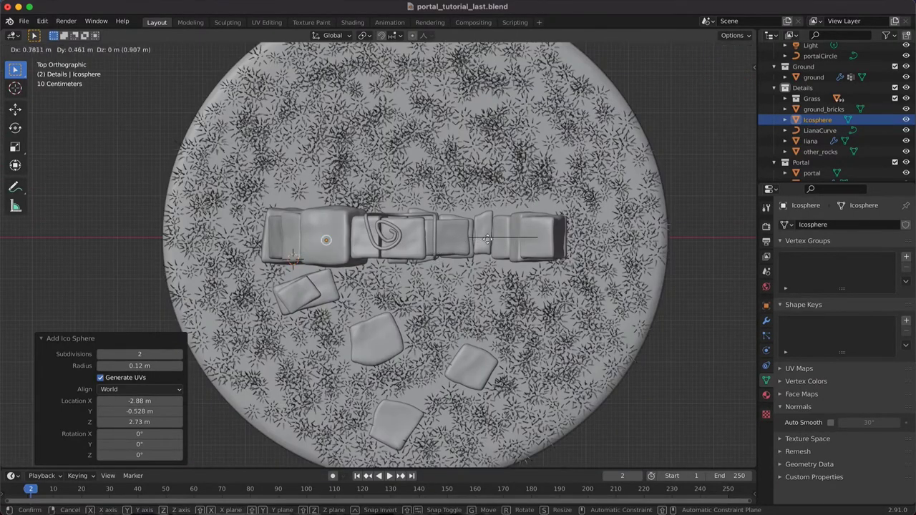
click(593, 292)
middle_drag(538, 221, 539, 225)
scroll(538, 224, up, 3)
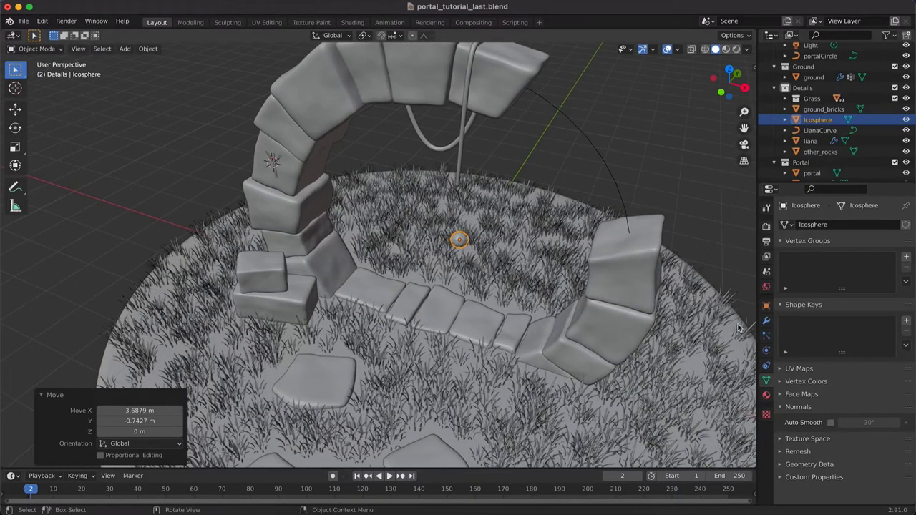
Assign the existing rune_mat material to the ico sphere and shade it smooth
click(766, 396)
click(786, 270)
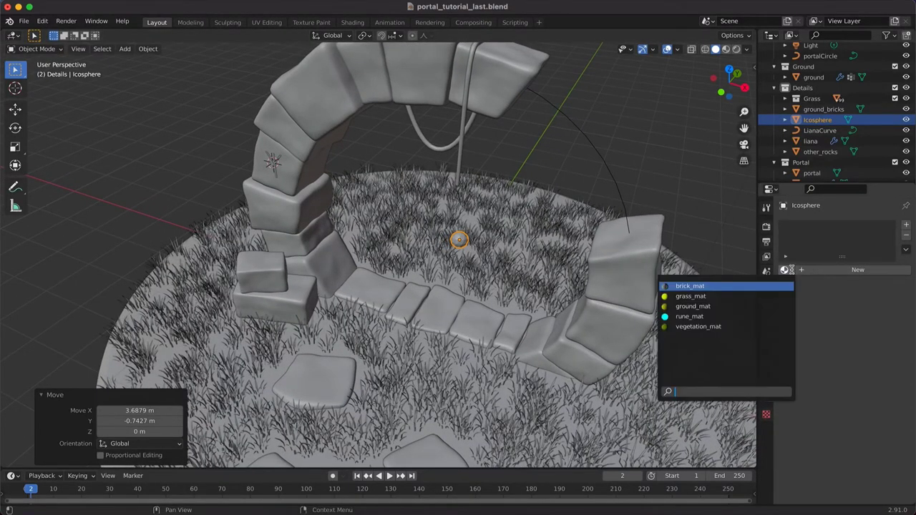
click(744, 316)
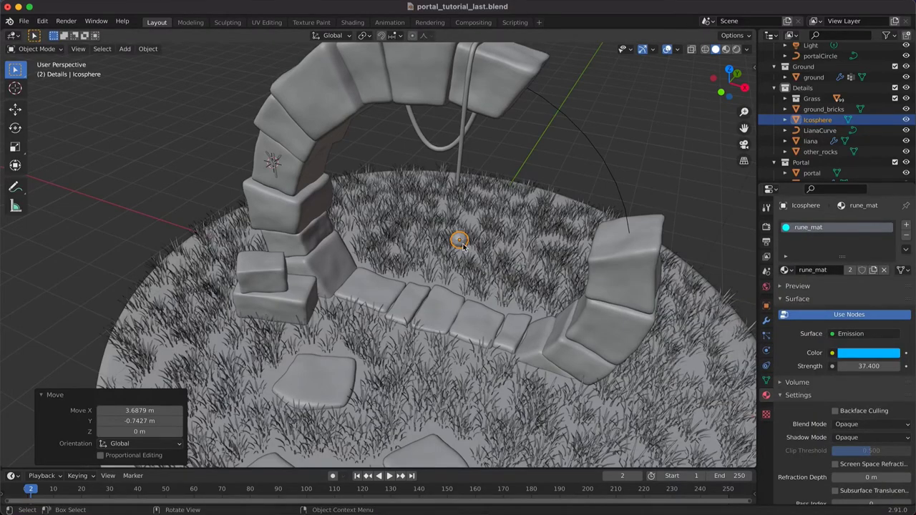
scroll(463, 247, down, 5)
right_click(432, 184)
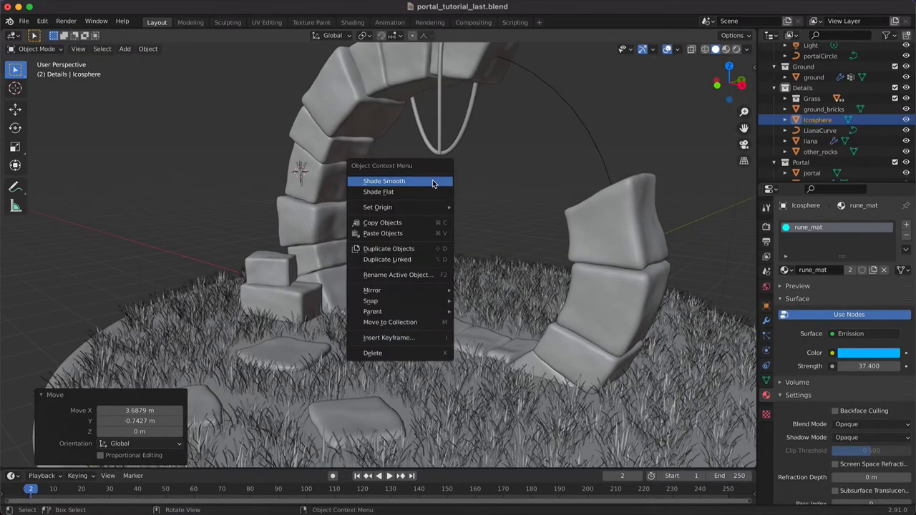
click(434, 180)
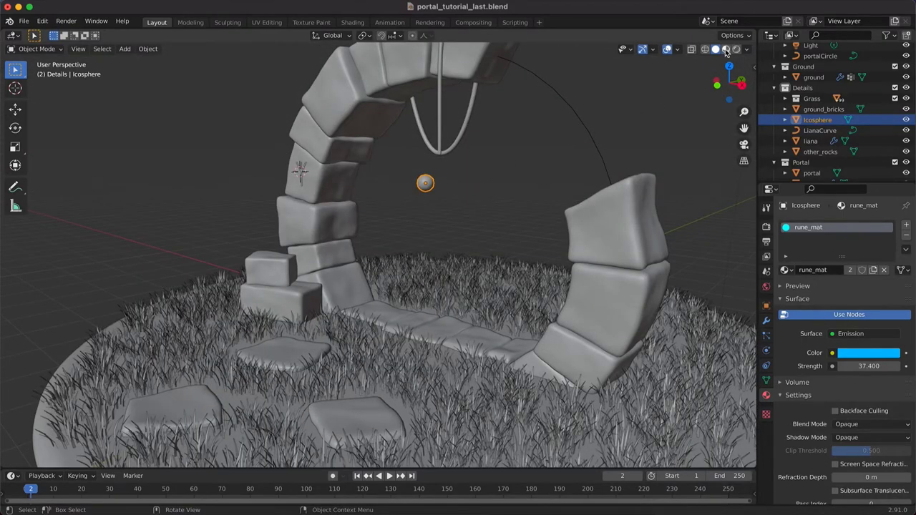
Scatter duplicates of the glowing ico sphere around the portal opening, moving, rotating and scaling them for varied placement and size
click(726, 49)
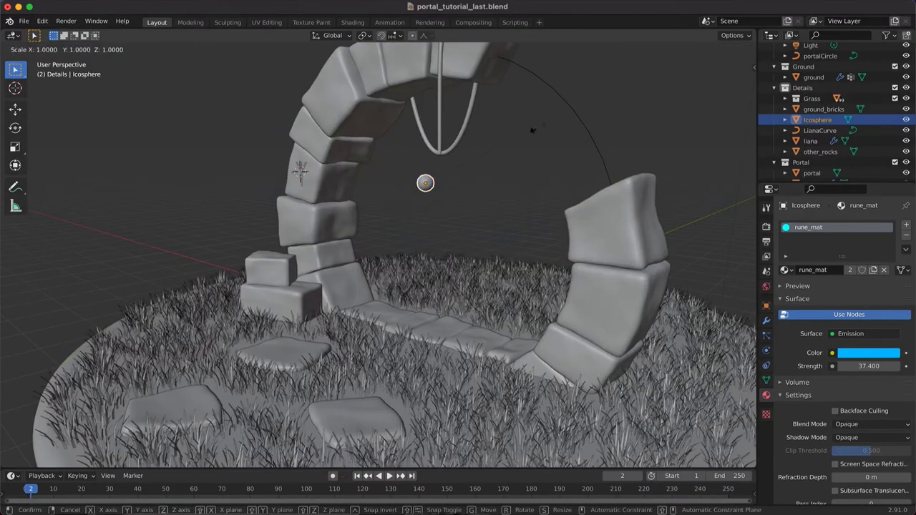
click(503, 141)
click(432, 225)
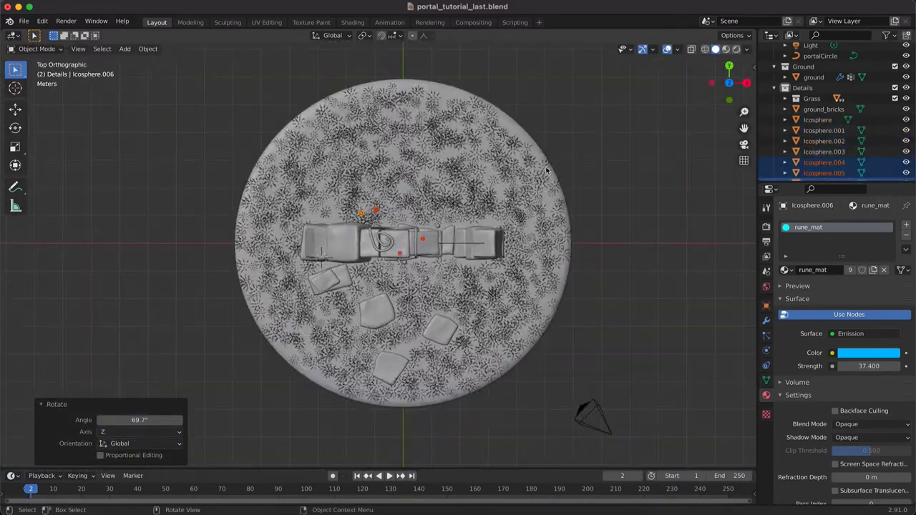
key(g)
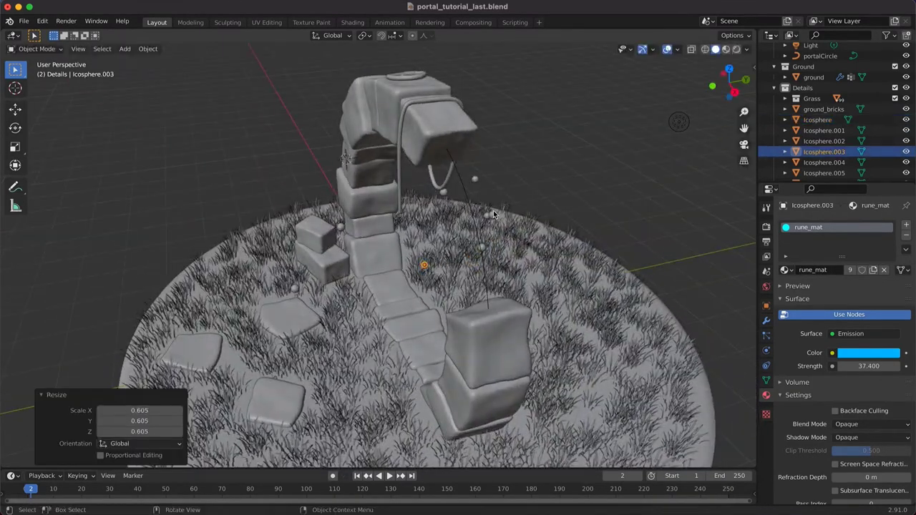
key(s)
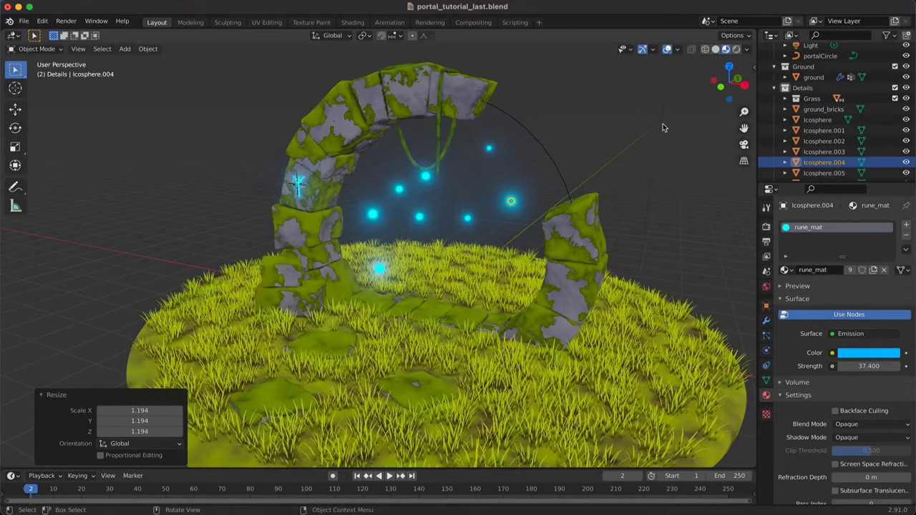
In solid shading, move the ico sphere beside the hanging vine up toward the arch and scale it down
click(409, 191)
click(400, 190)
key(z)
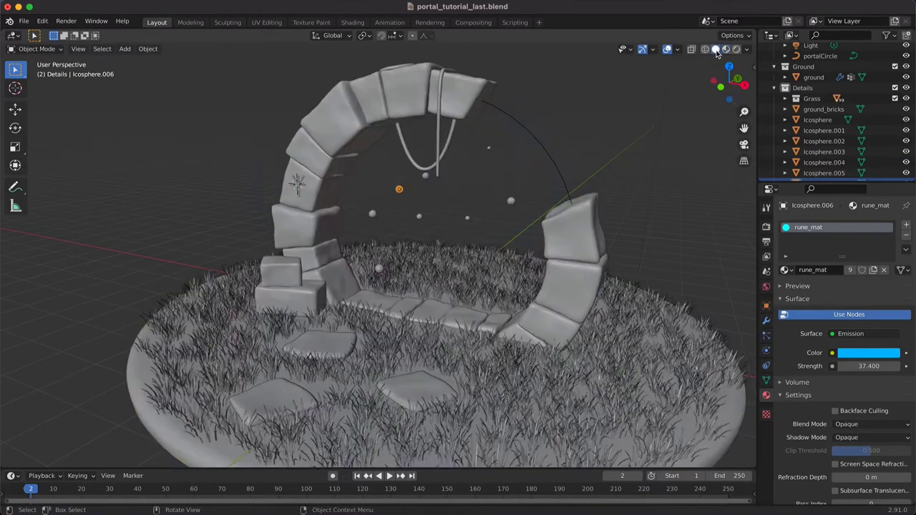
key(g)
click(381, 164)
key(s)
click(381, 163)
Delete the ico sphere at the bottom of the hanging vine loop and save the file
click(428, 177)
key(Delete)
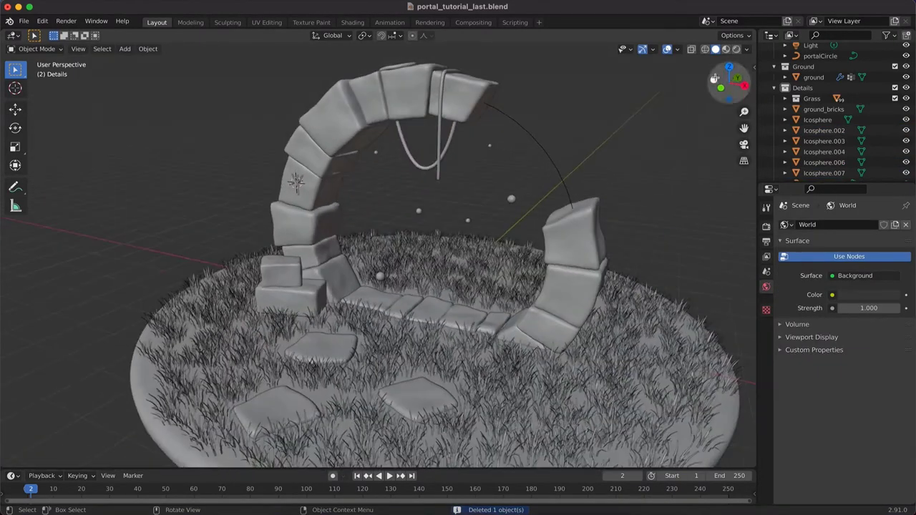
key(z)
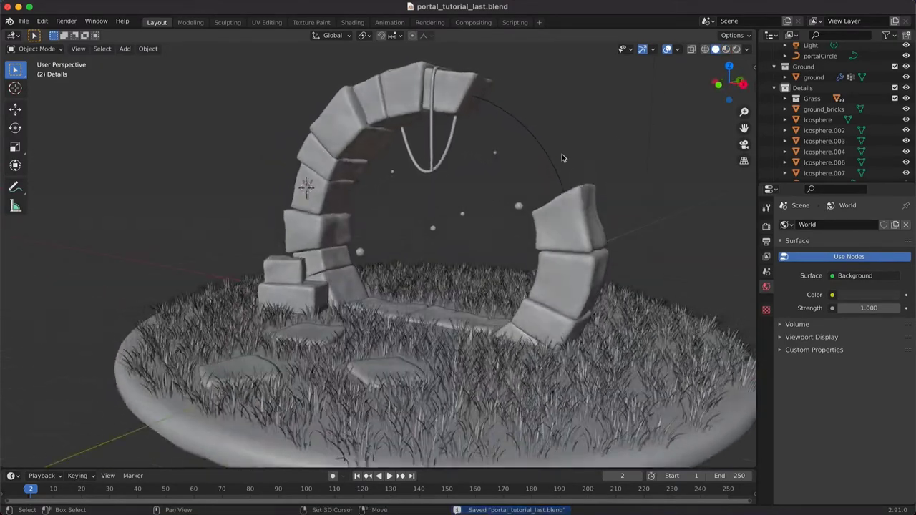
Frame the whole portal and grassy island from the front and align the active camera to that view
shift+scroll(562, 154, right, 2)
scroll(562, 155, down, 2)
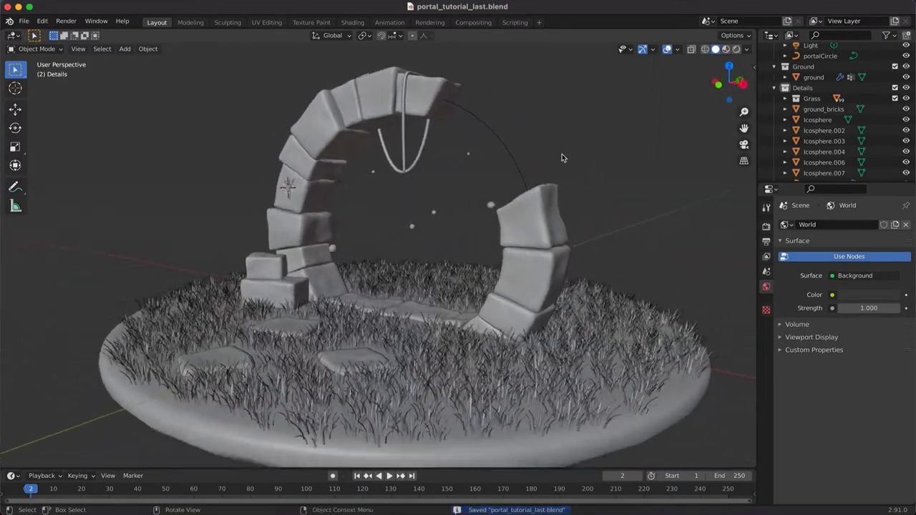
click(533, 342)
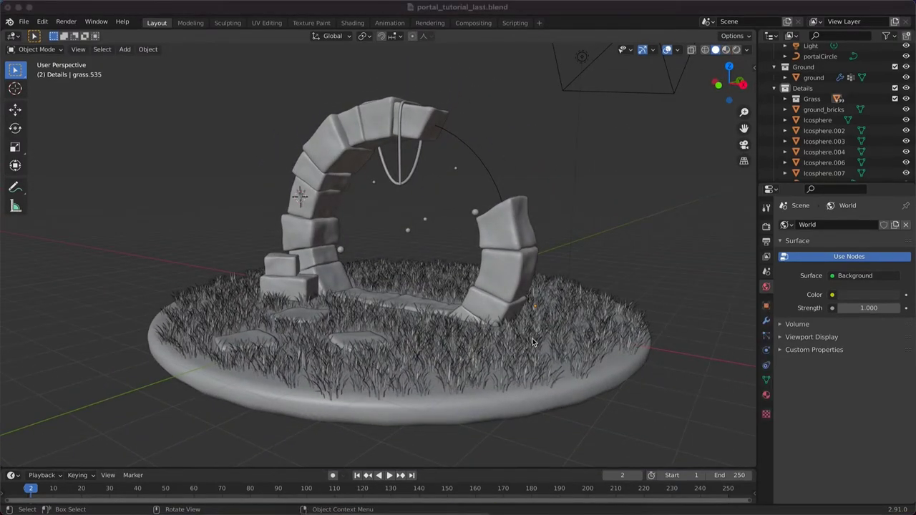
middle_drag(533, 342, 606, 243)
click(467, 280)
click(78, 49)
mouse_move(120, 159)
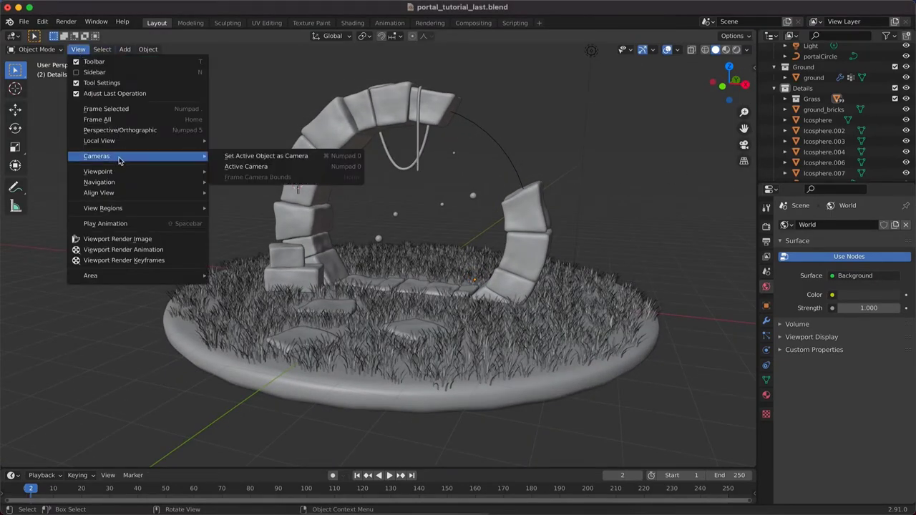
mouse_move(144, 193)
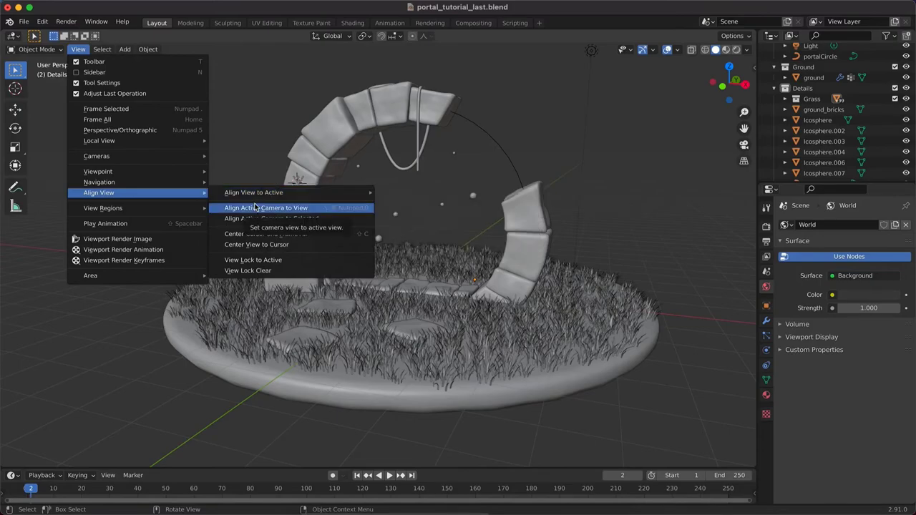
click(257, 207)
Lock the camera to the view and reframe it so the portal and the grassy island fill the camera frame
click(514, 151)
key(n)
click(751, 118)
click(688, 192)
key(n)
scroll(595, 248, down, 3)
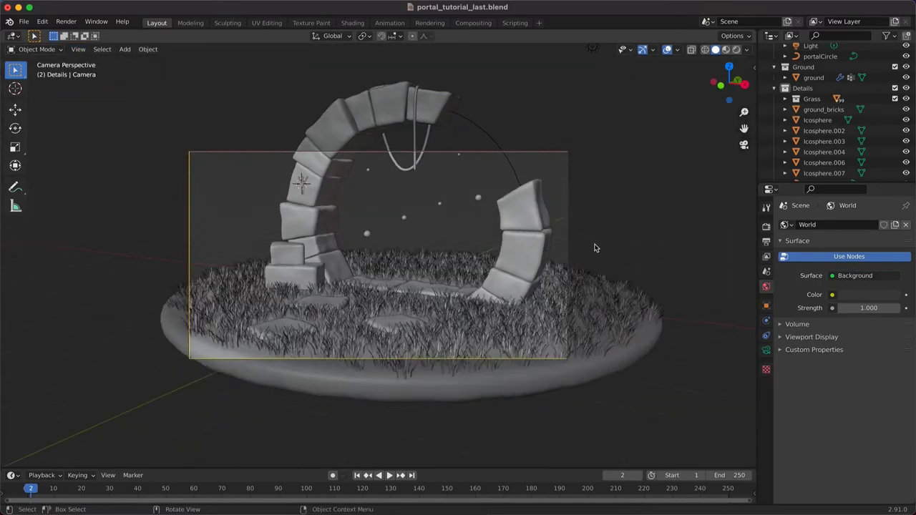
scroll(594, 247, down, 5)
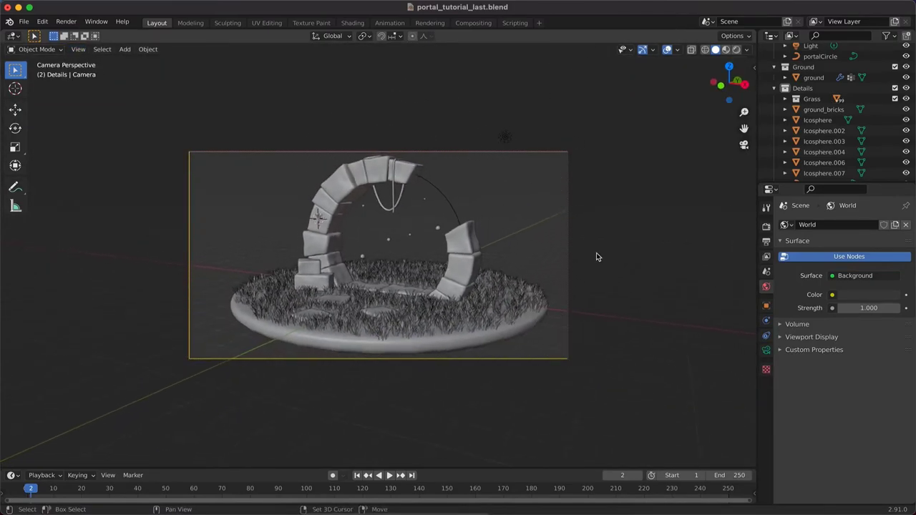
shift+scroll(566, 242, up, 1)
scroll(566, 242, up, 1)
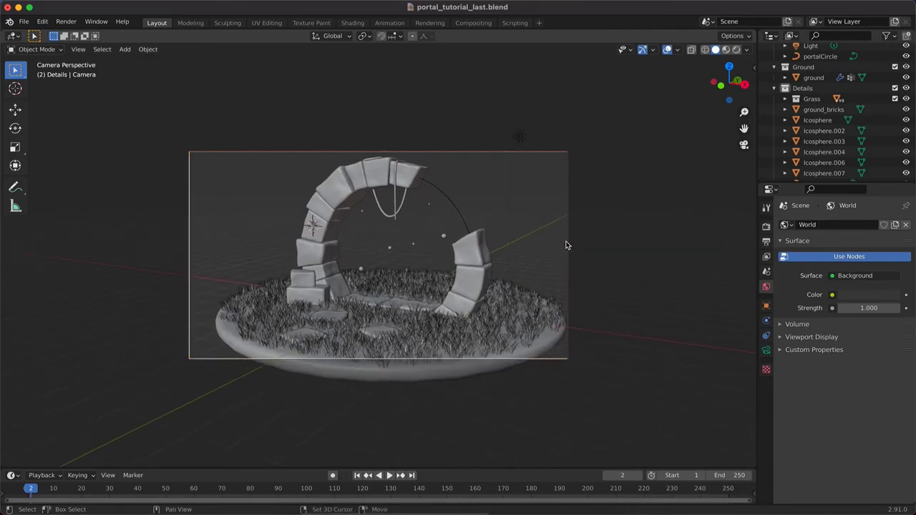
Unlock the camera from the view and show the camera's framing in material preview shading
key(n)
click(687, 192)
key(n)
click(746, 148)
click(746, 147)
scroll(602, 189, up, 2)
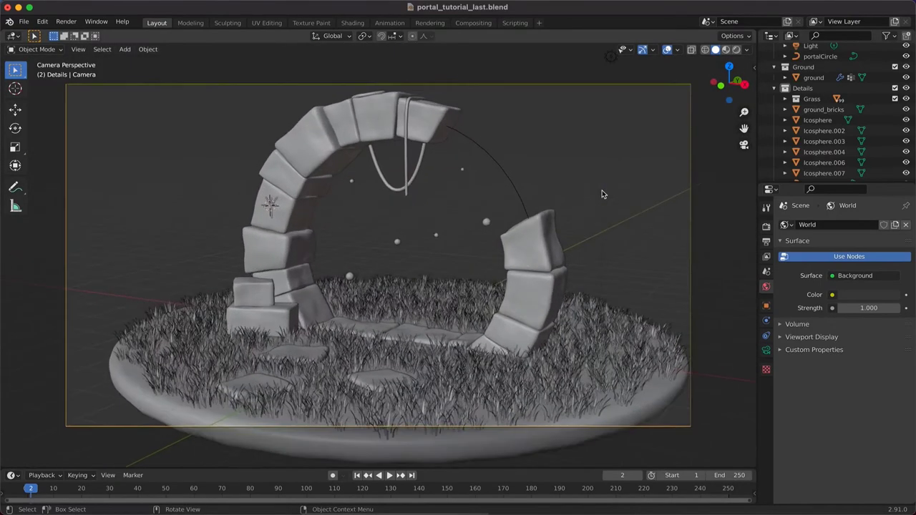
click(726, 49)
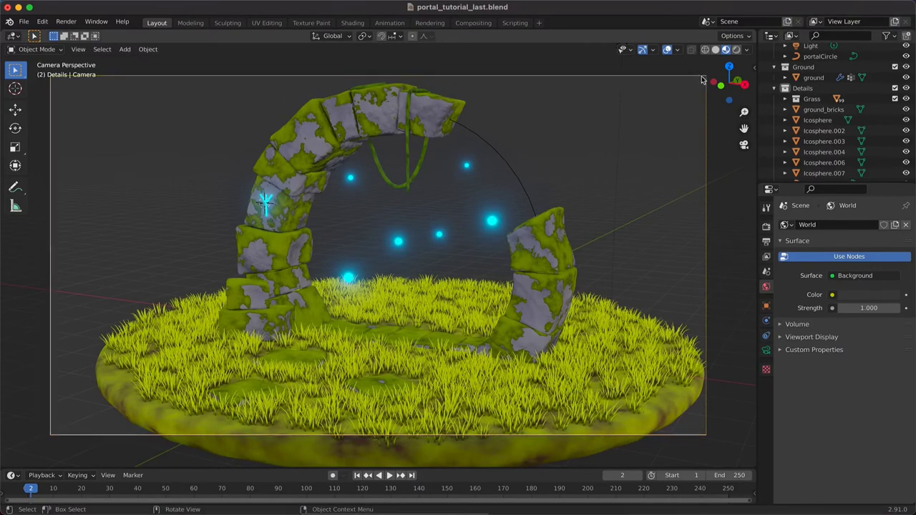
In the Shading workspace, open the portal material's Moss node group and copy the green colour from its color ramp
click(323, 23)
click(353, 23)
click(387, 197)
middle_drag(371, 421, 388, 382)
click(379, 129)
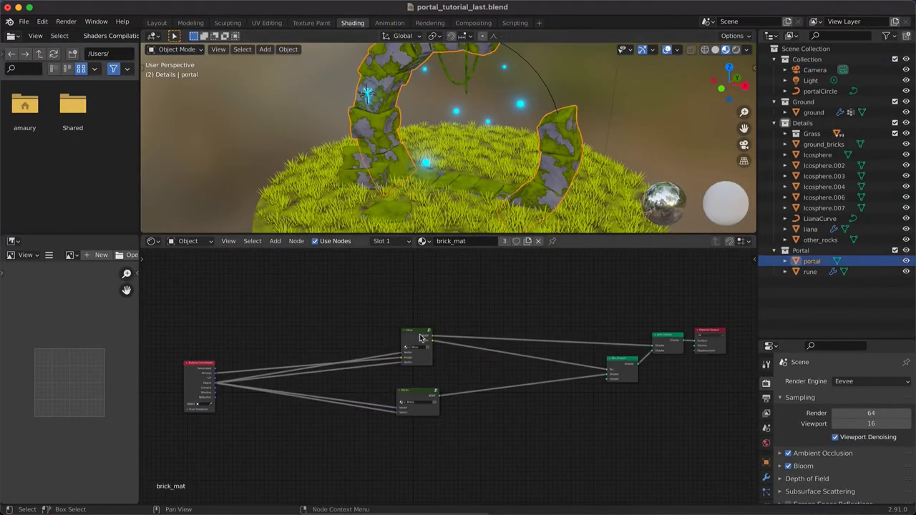
key(Tab)
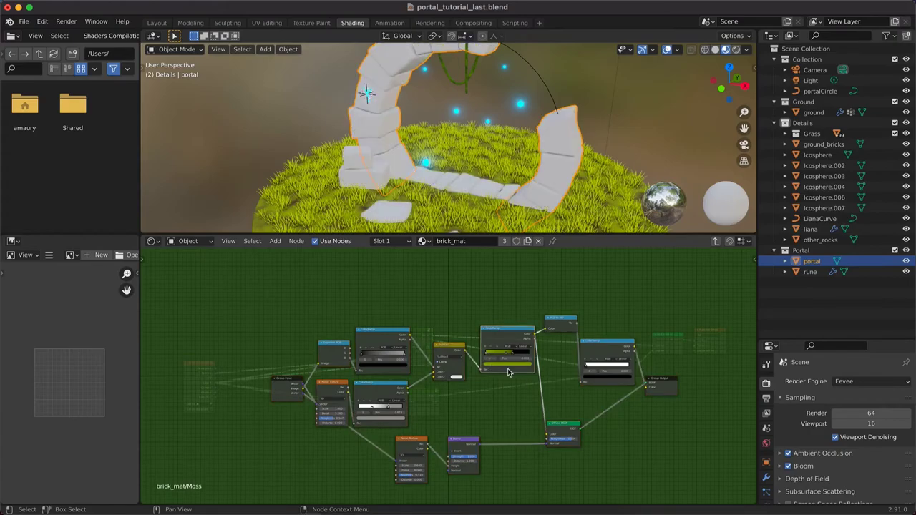
click(509, 364)
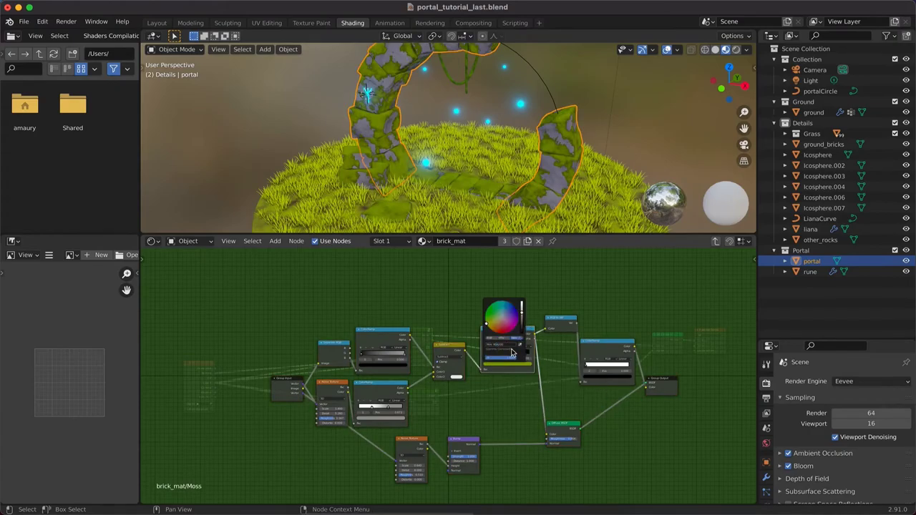
scroll(521, 383, up, 2)
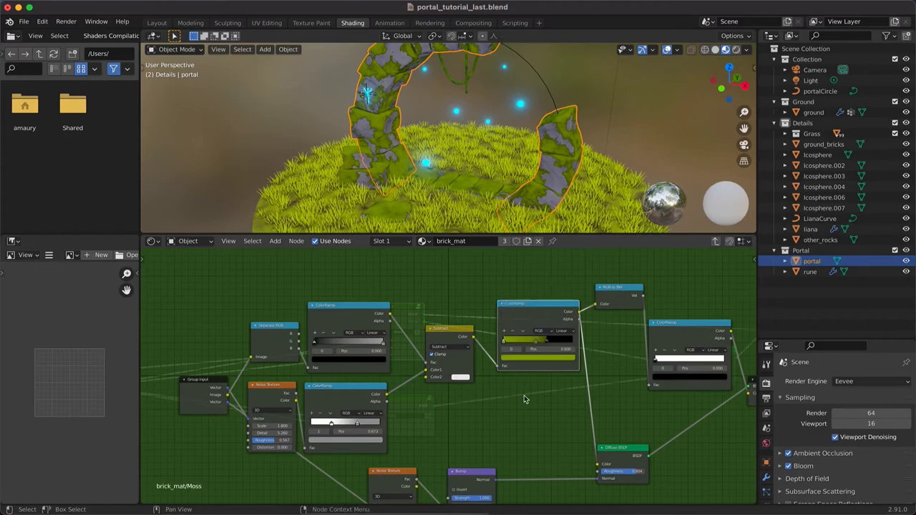
Set the green stop of the grass material's color ramp to hex 90A200 and brighten it slightly
click(347, 219)
click(448, 327)
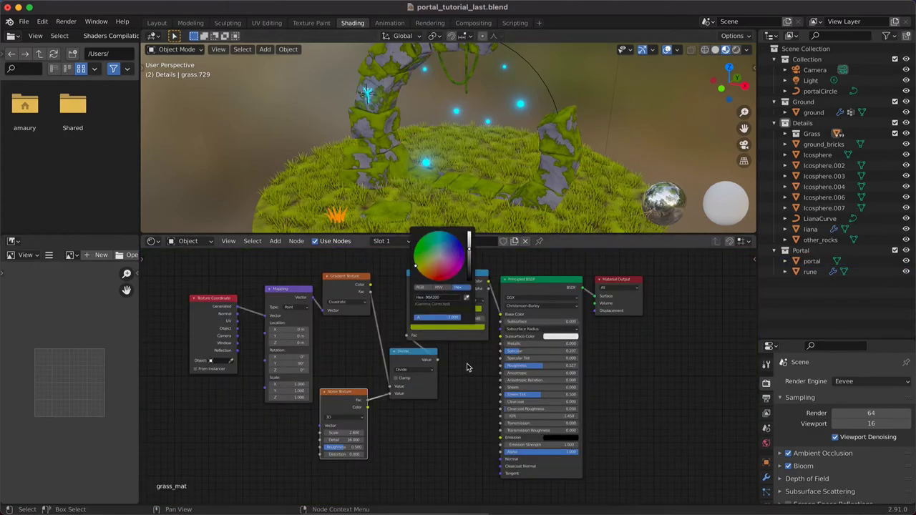
drag(469, 247, 469, 237)
click(480, 387)
click(466, 327)
Adjust the brightness of the yellow-green stop in the ground material's color ramp
click(462, 218)
click(389, 354)
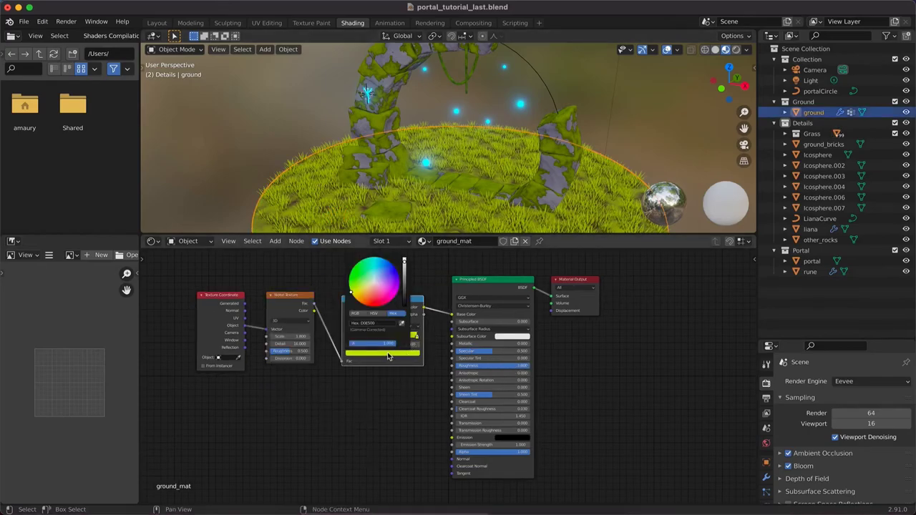
mouse_move(404, 263)
mouse_down()
mouse_move(405, 278)
mouse_move(405, 260)
mouse_up()
key(KP_0)
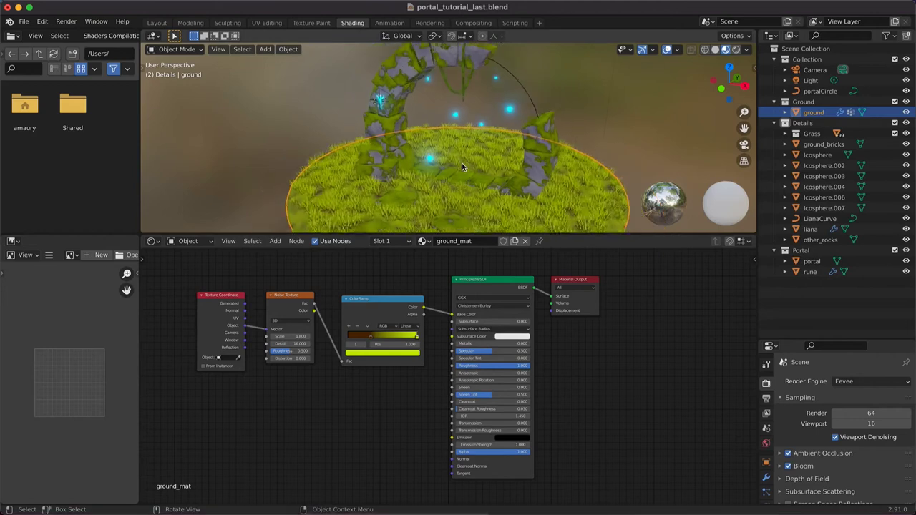